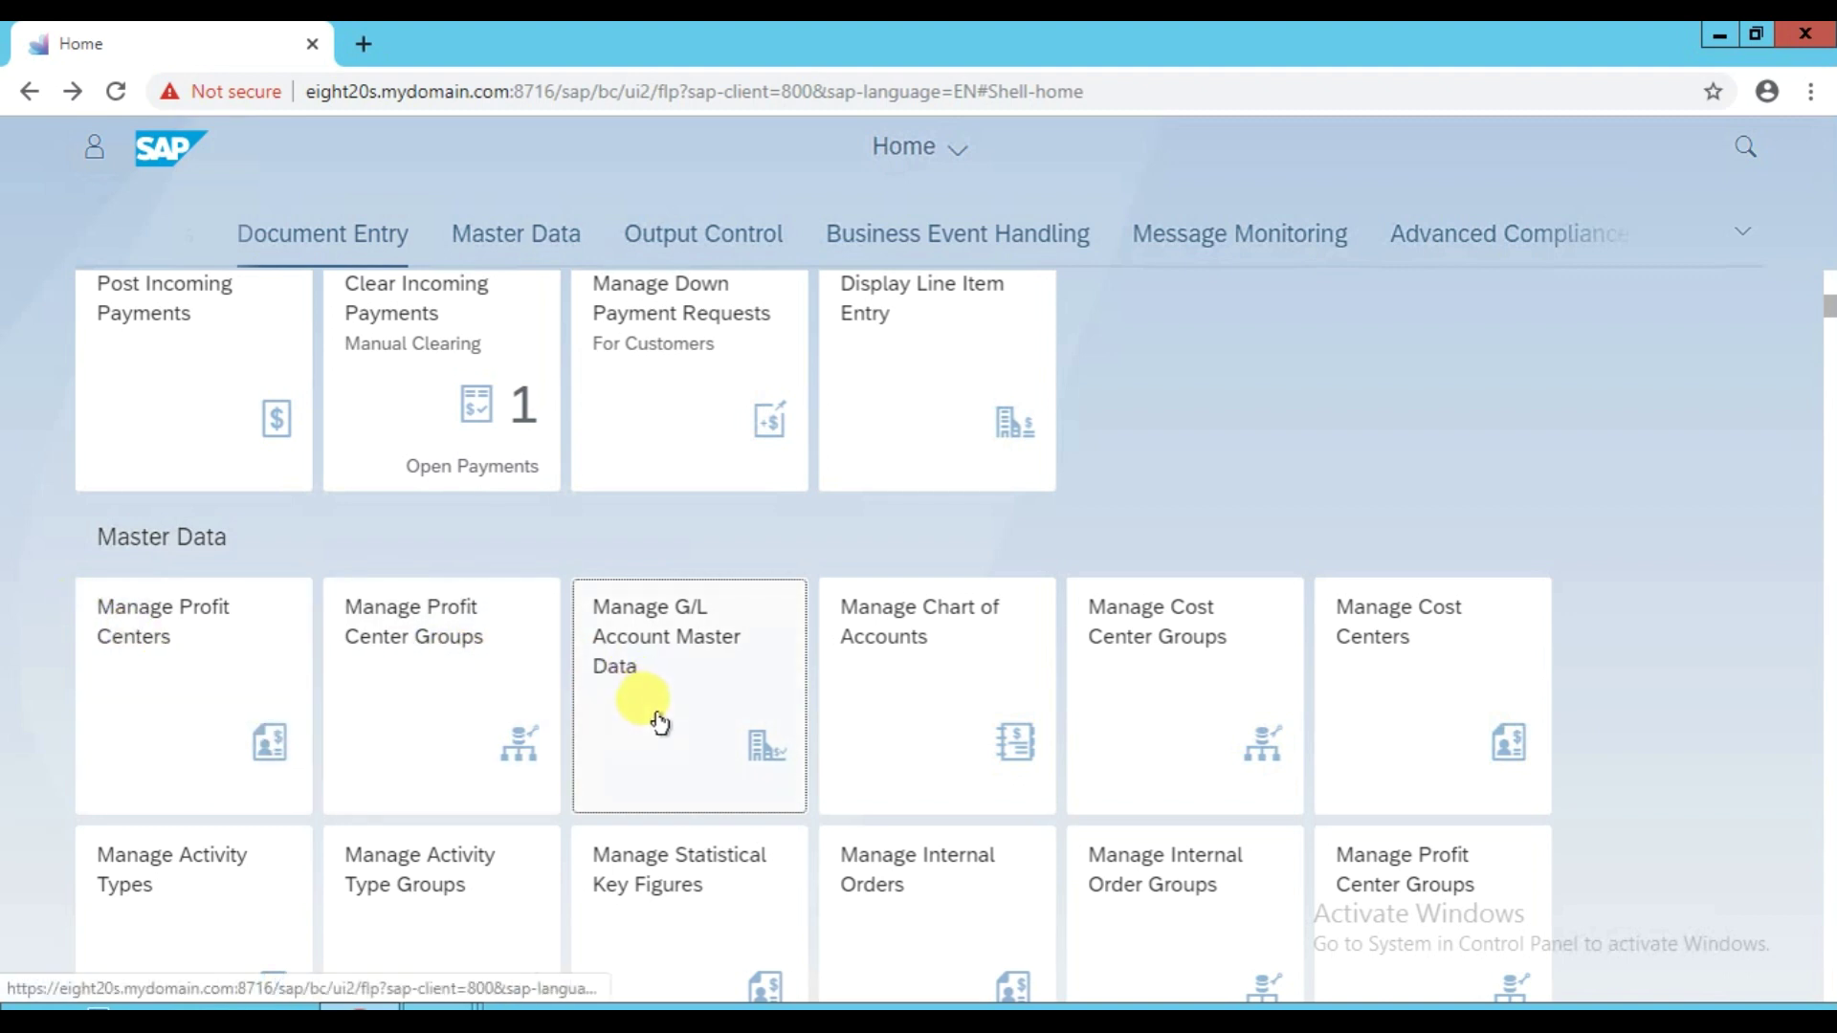
Open Manage G/L Account Master Data and list the G/L accounts for chart of accounts MR01
click(670, 660)
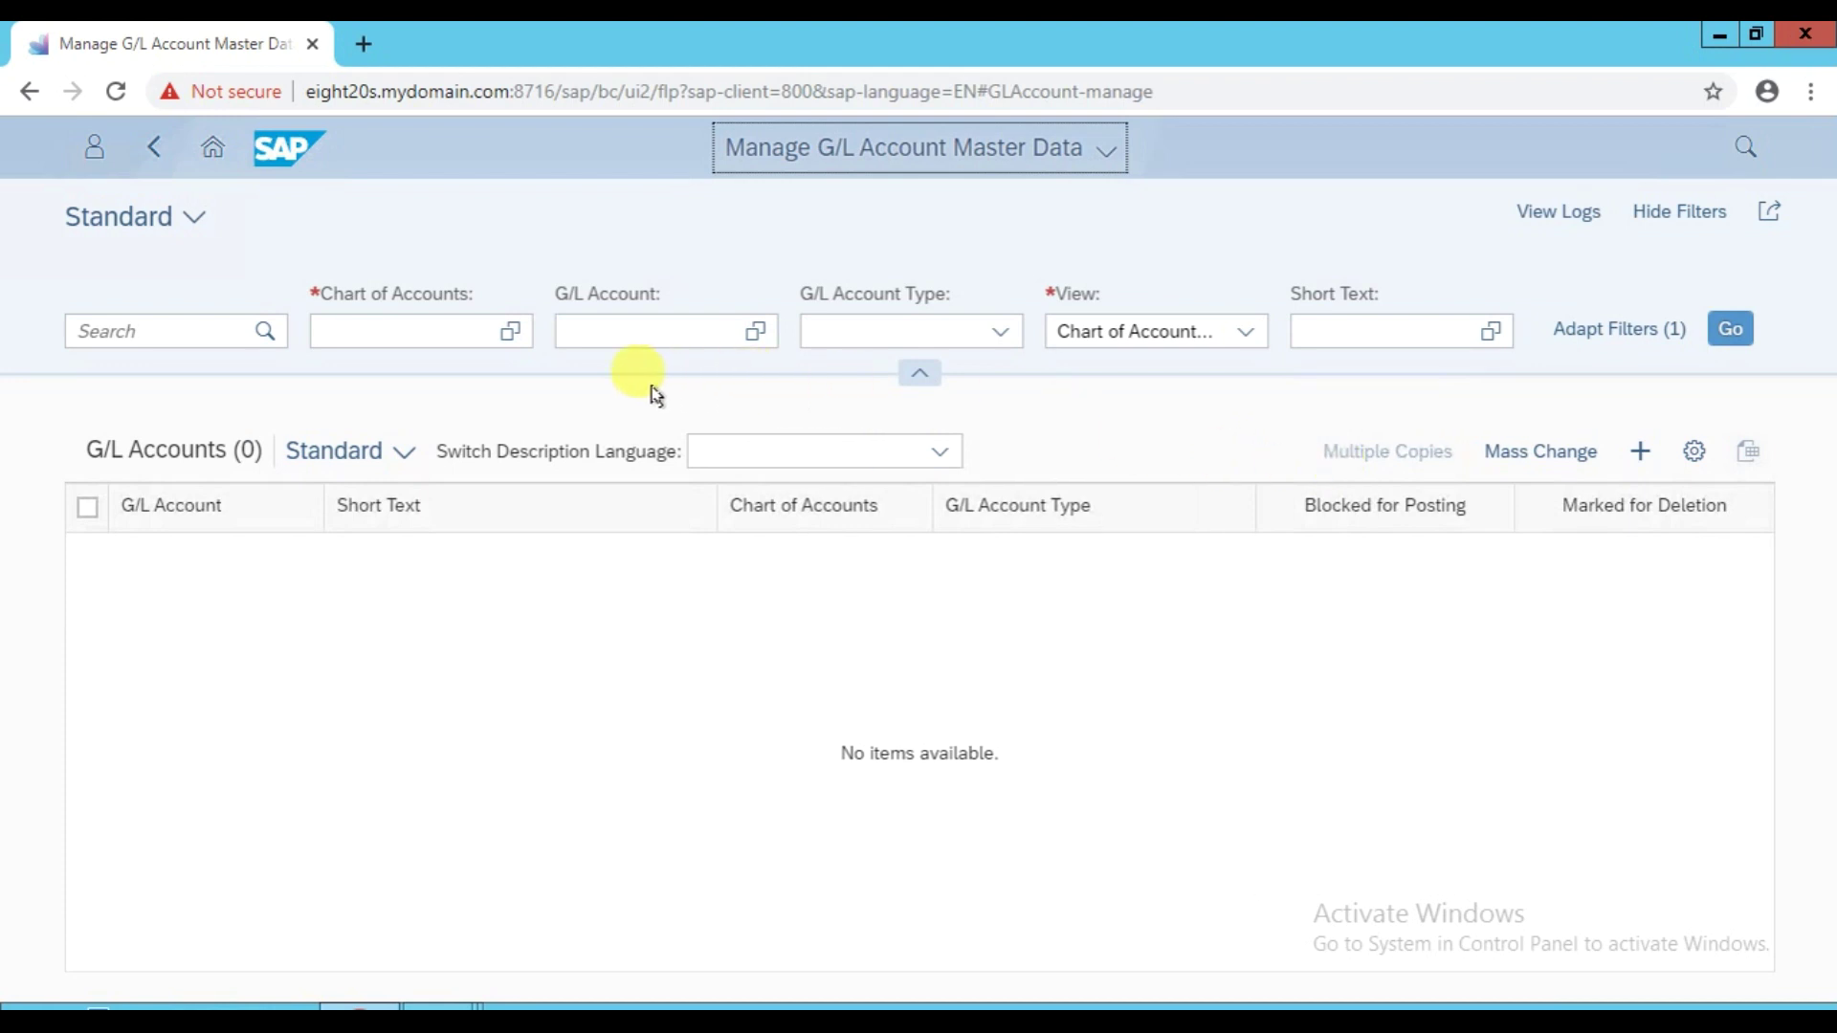
click(436, 333)
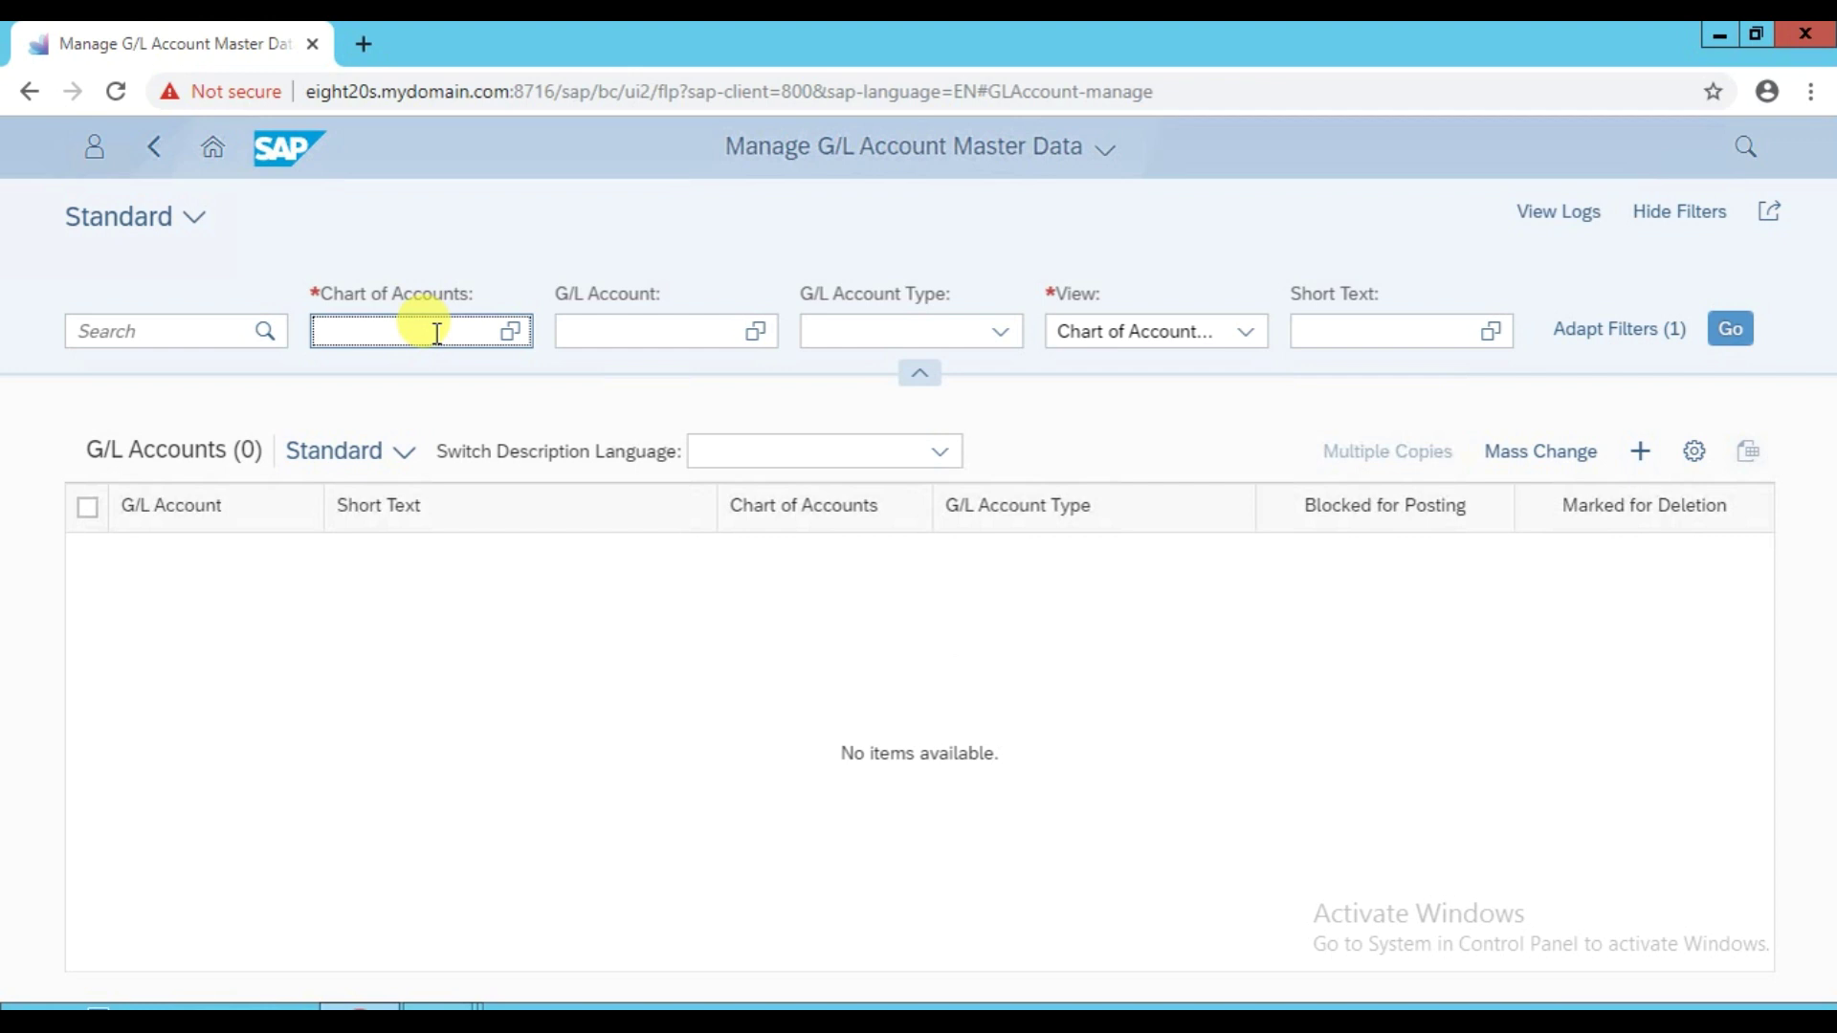
text(MR01)
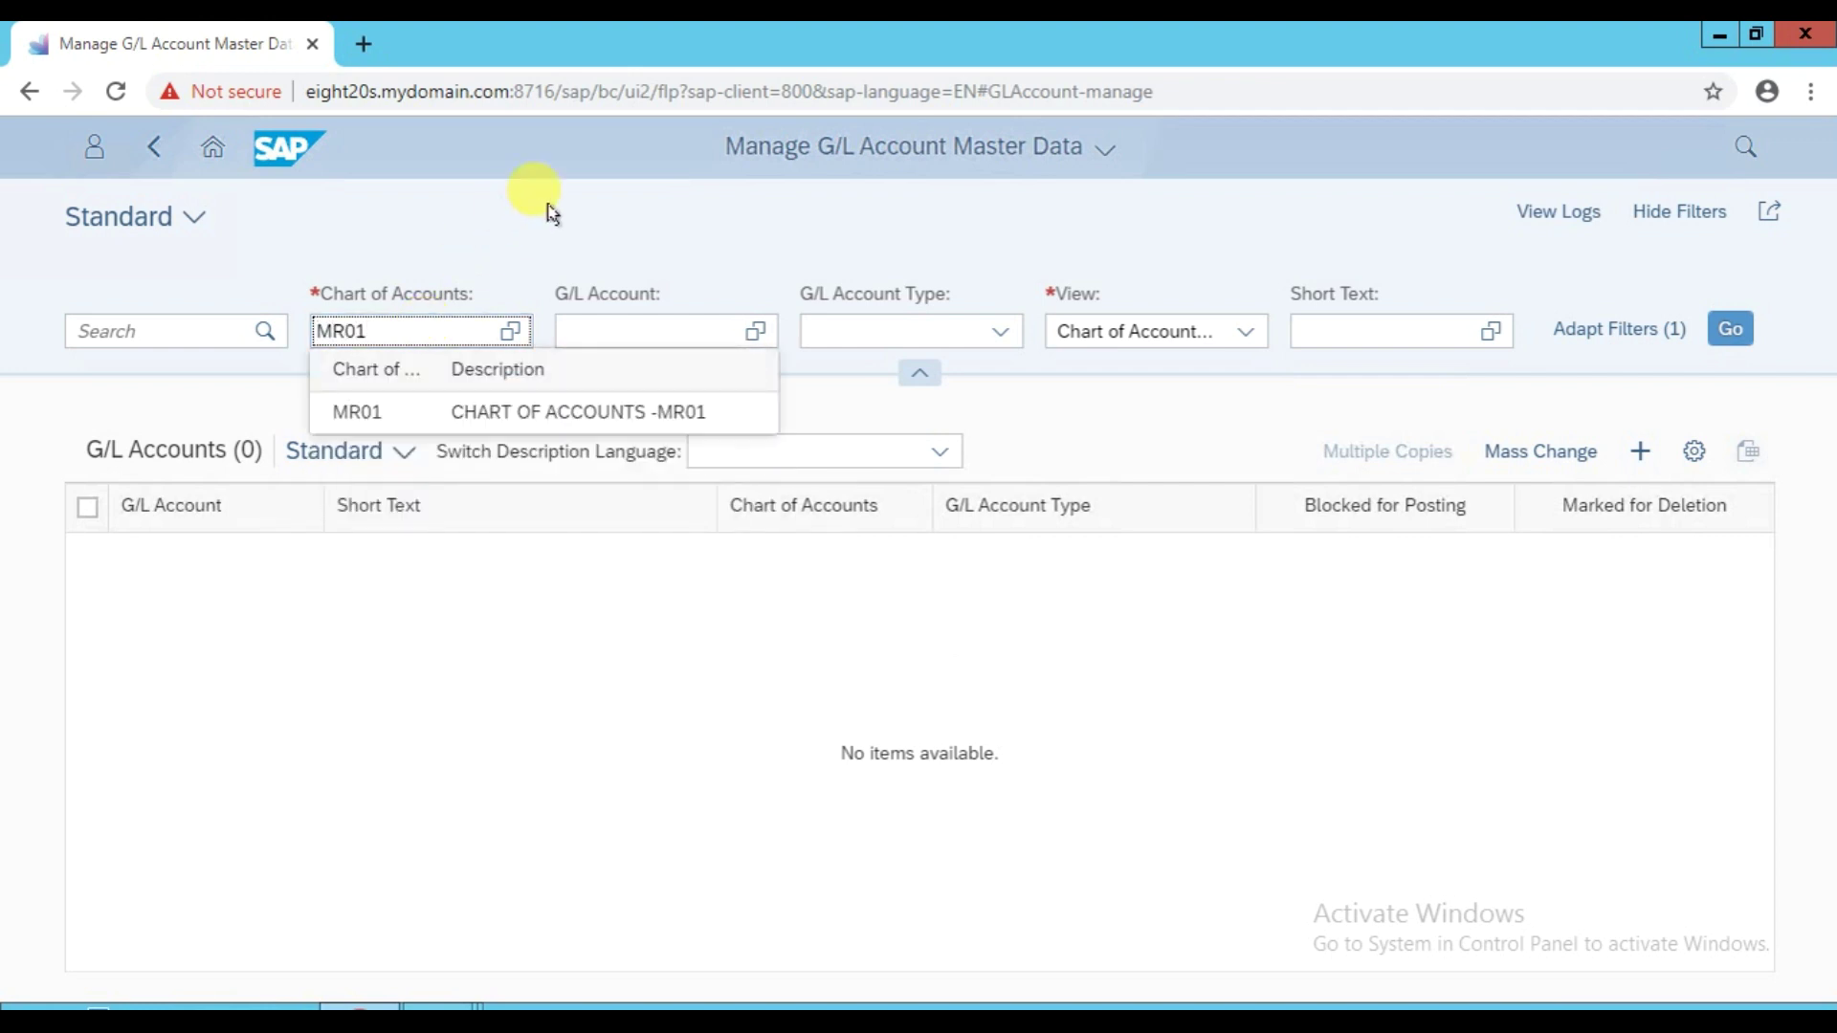
click(677, 419)
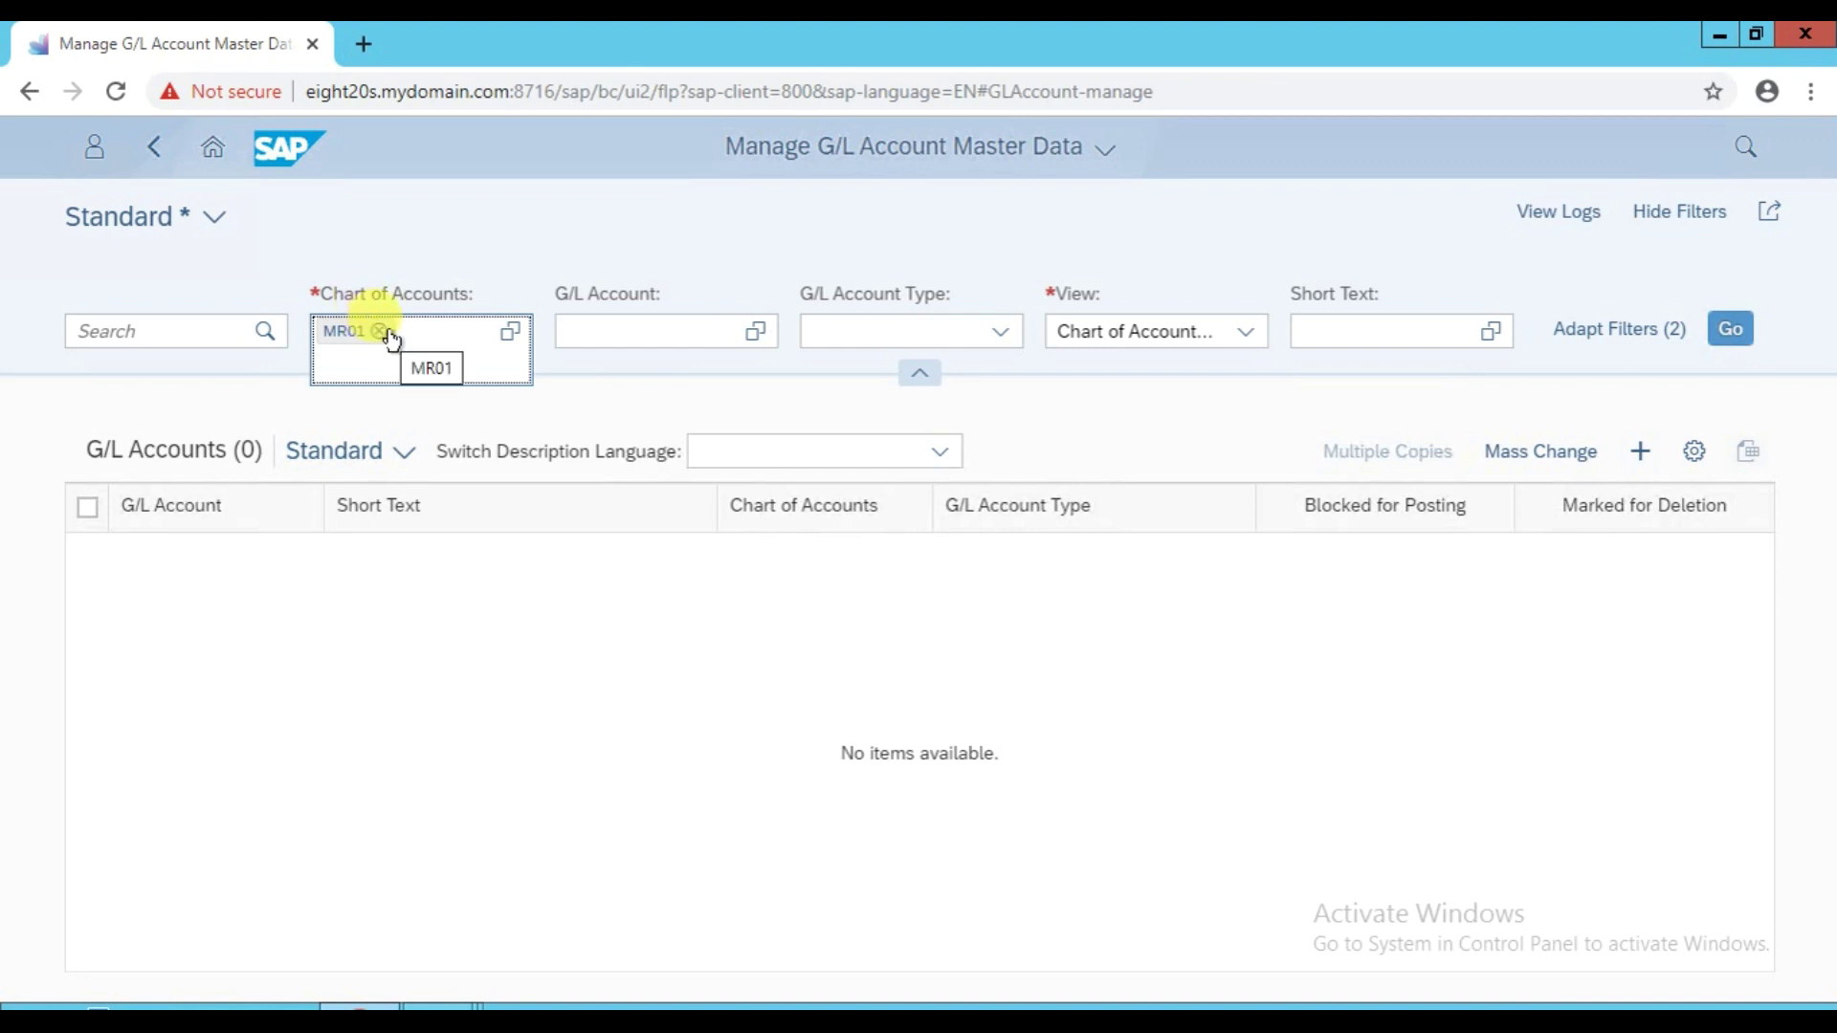
click(1732, 332)
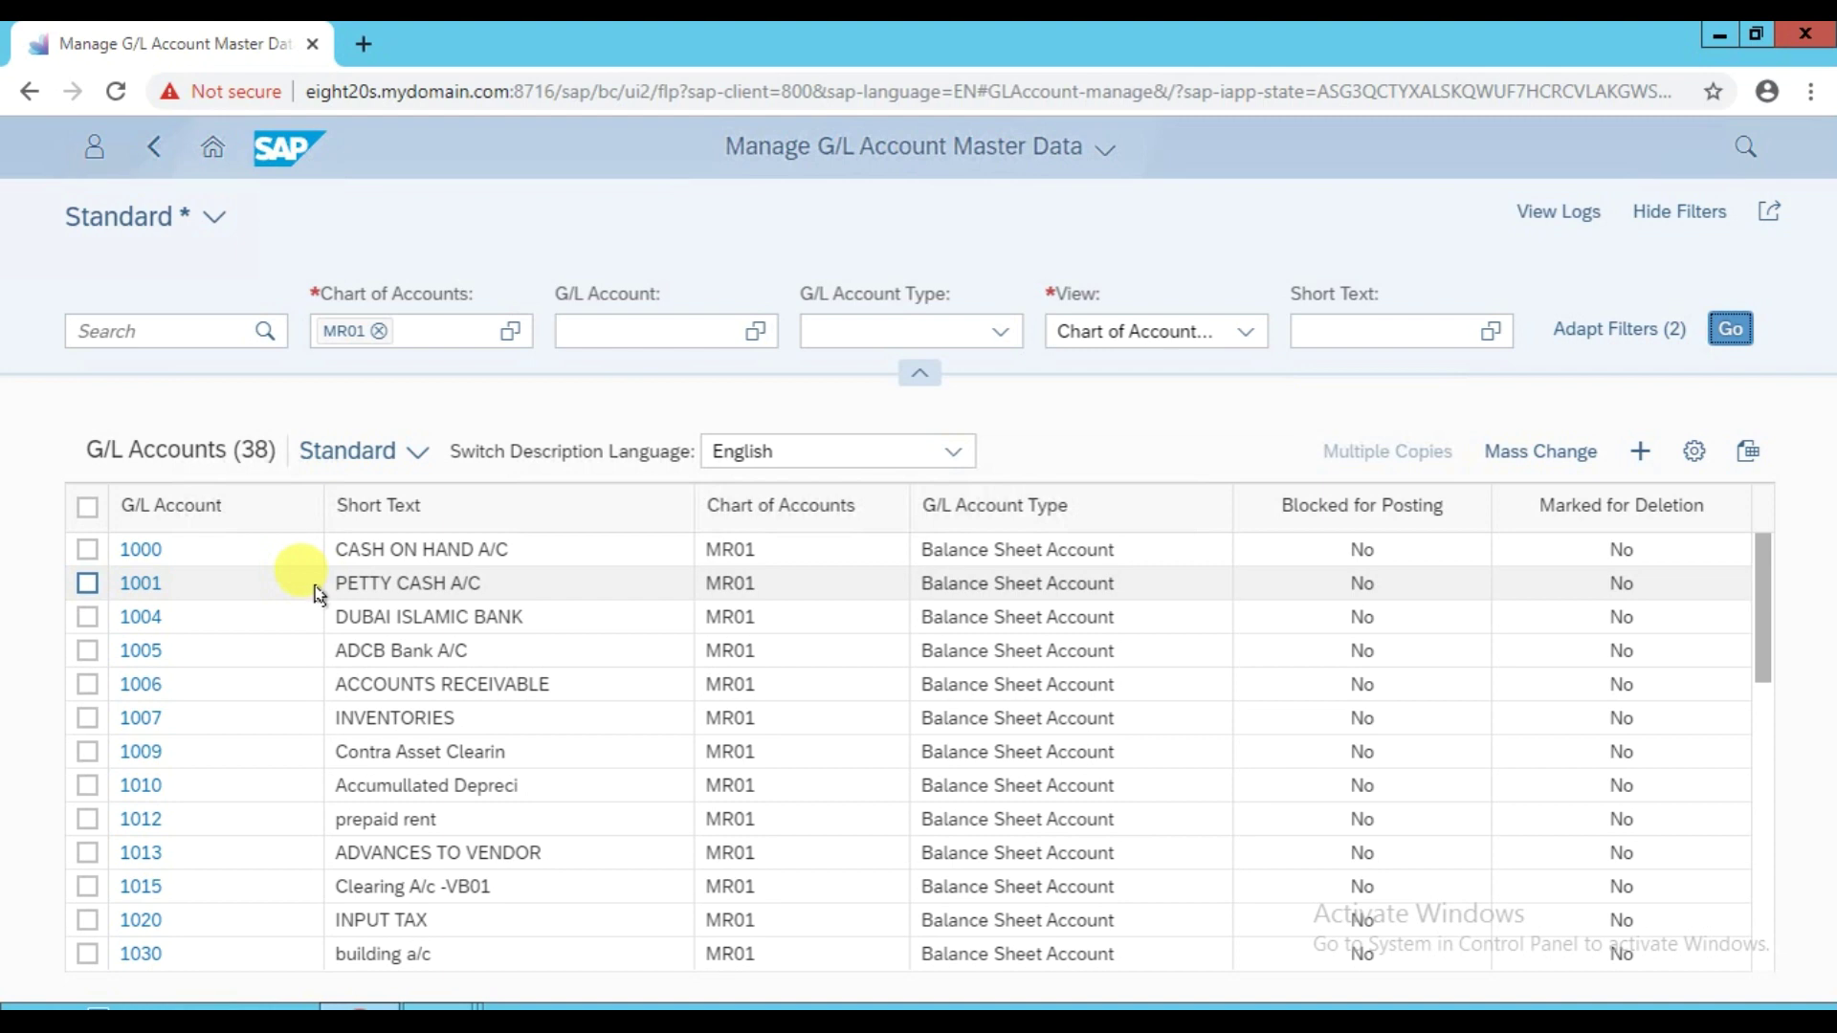
Review the existing account numbers through the end of the list and start a new G/L account numbered 6015
scroll(319, 593, down, 5)
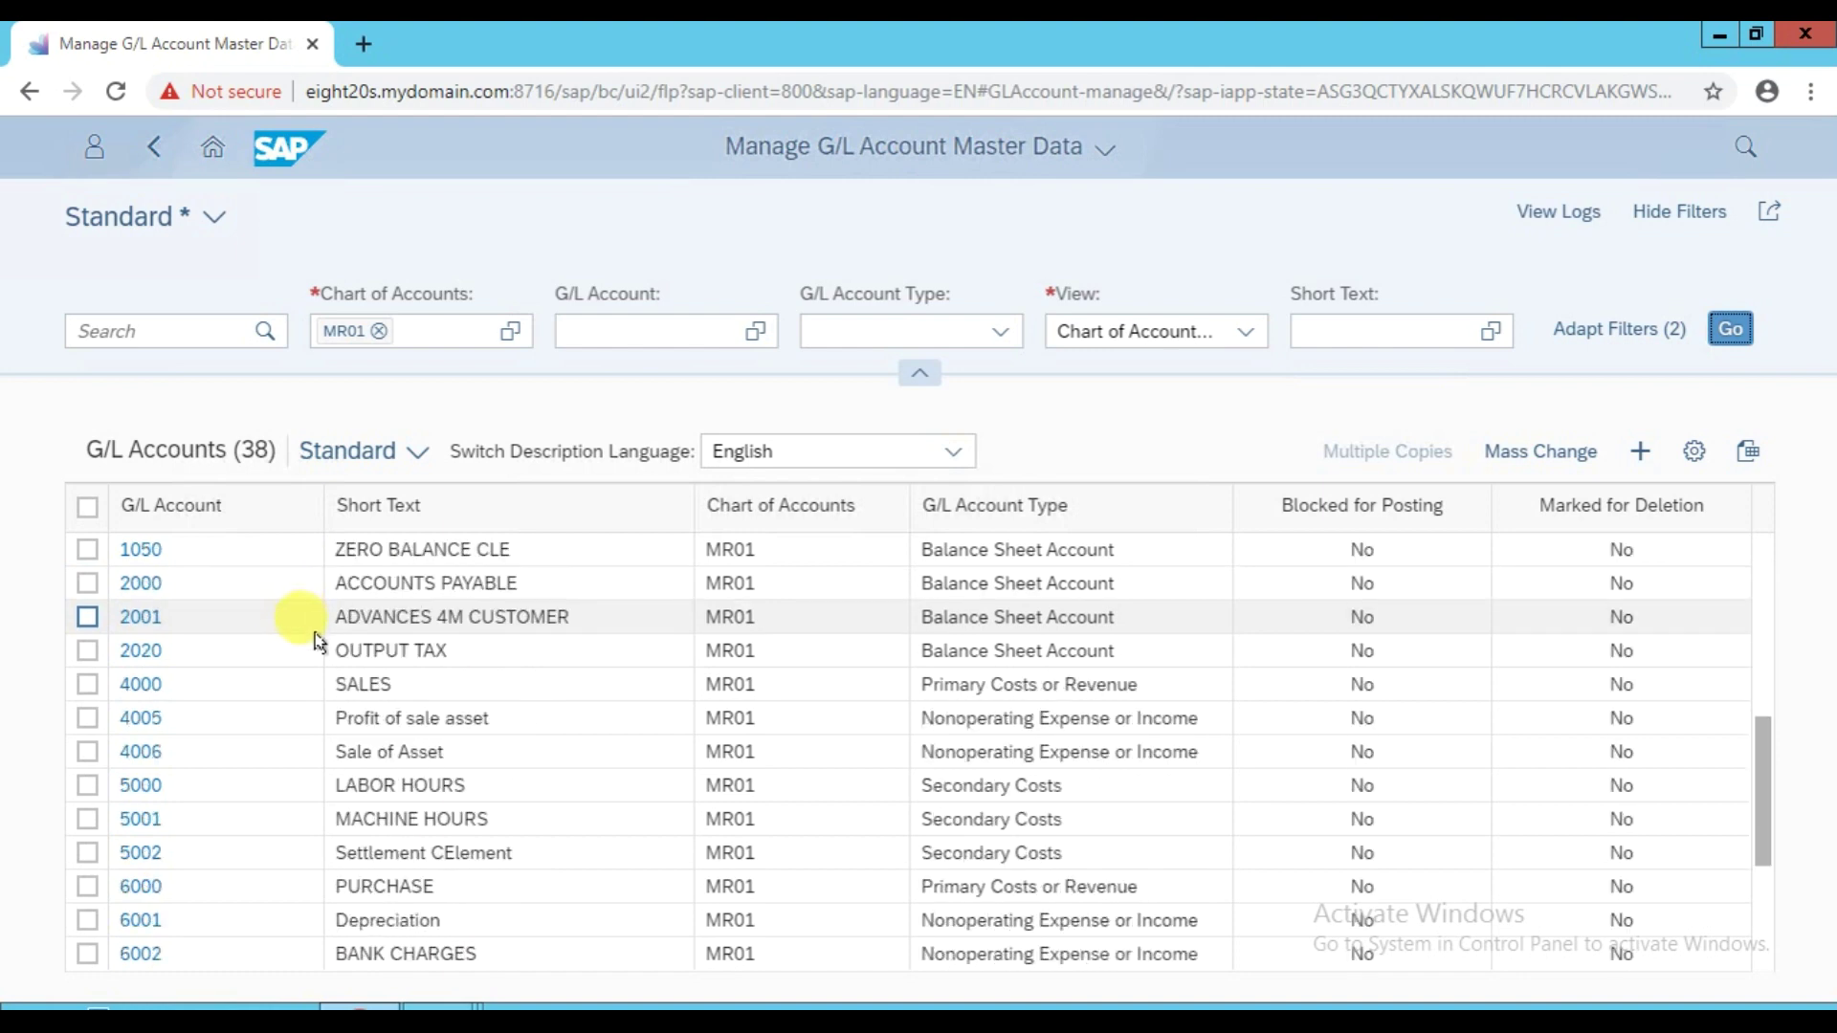
scroll(319, 646, down, 3)
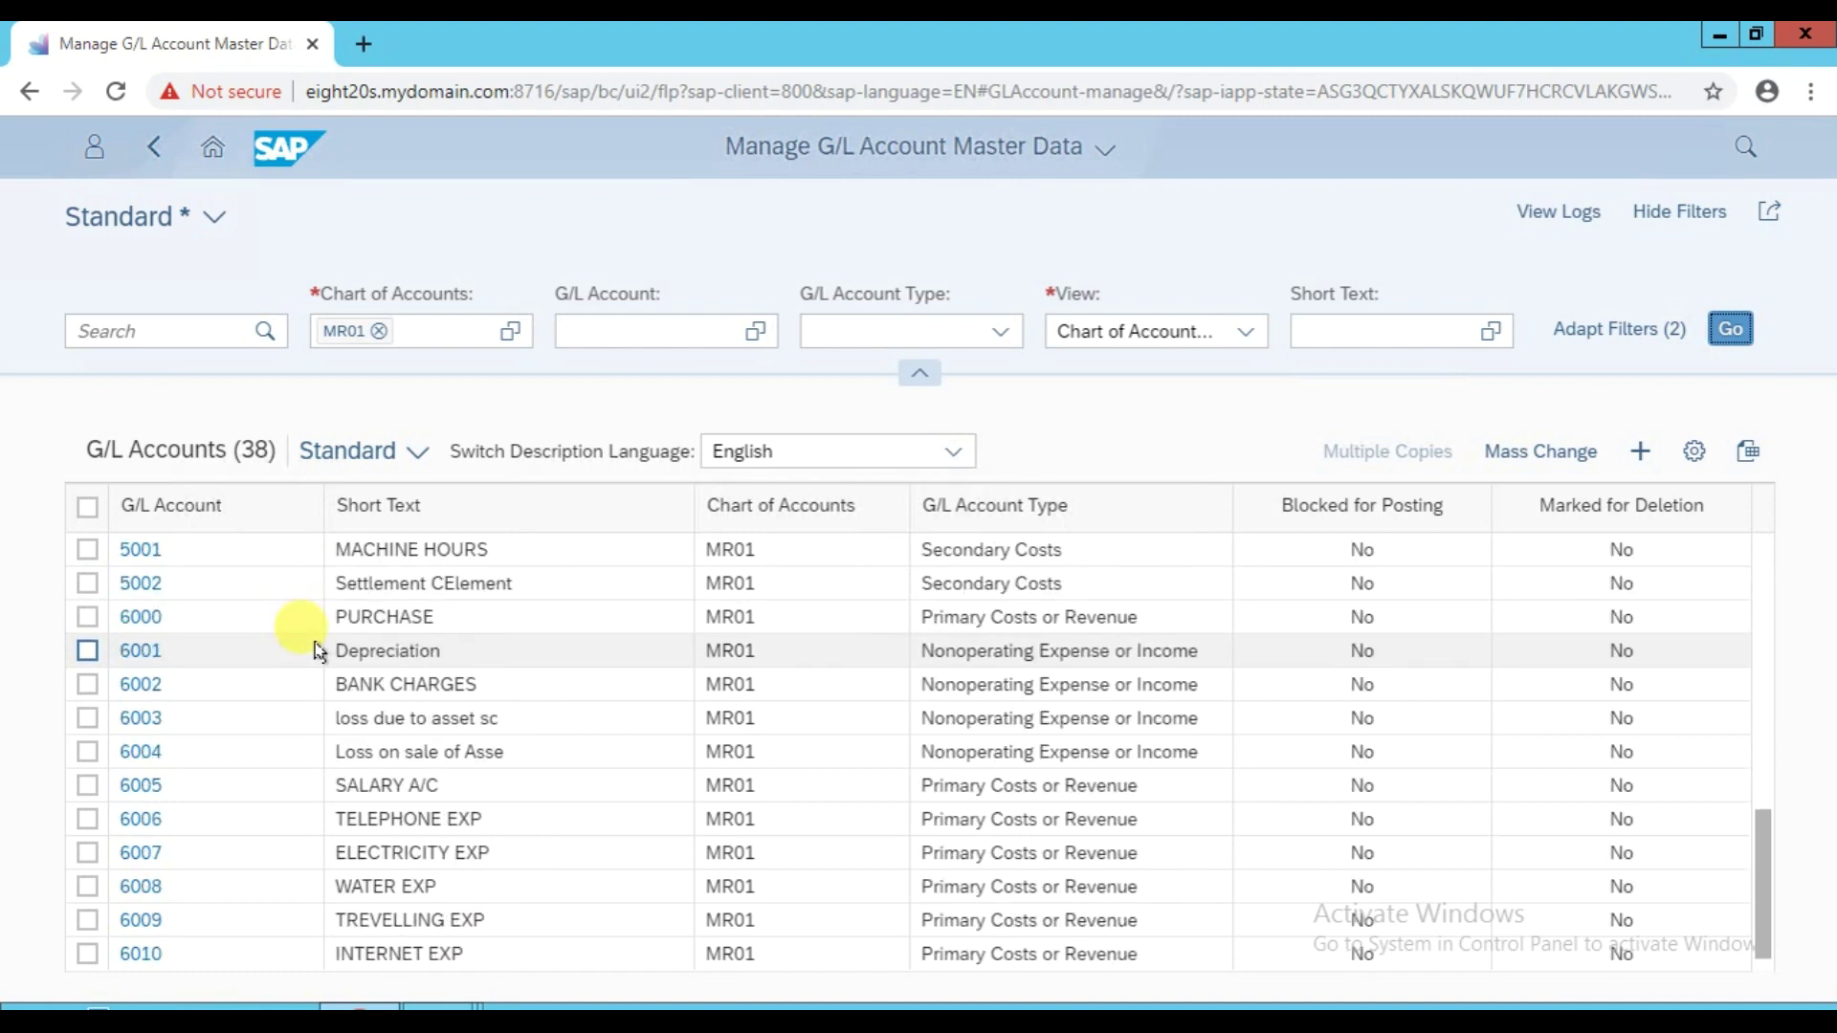
scroll(316, 660, down, 1)
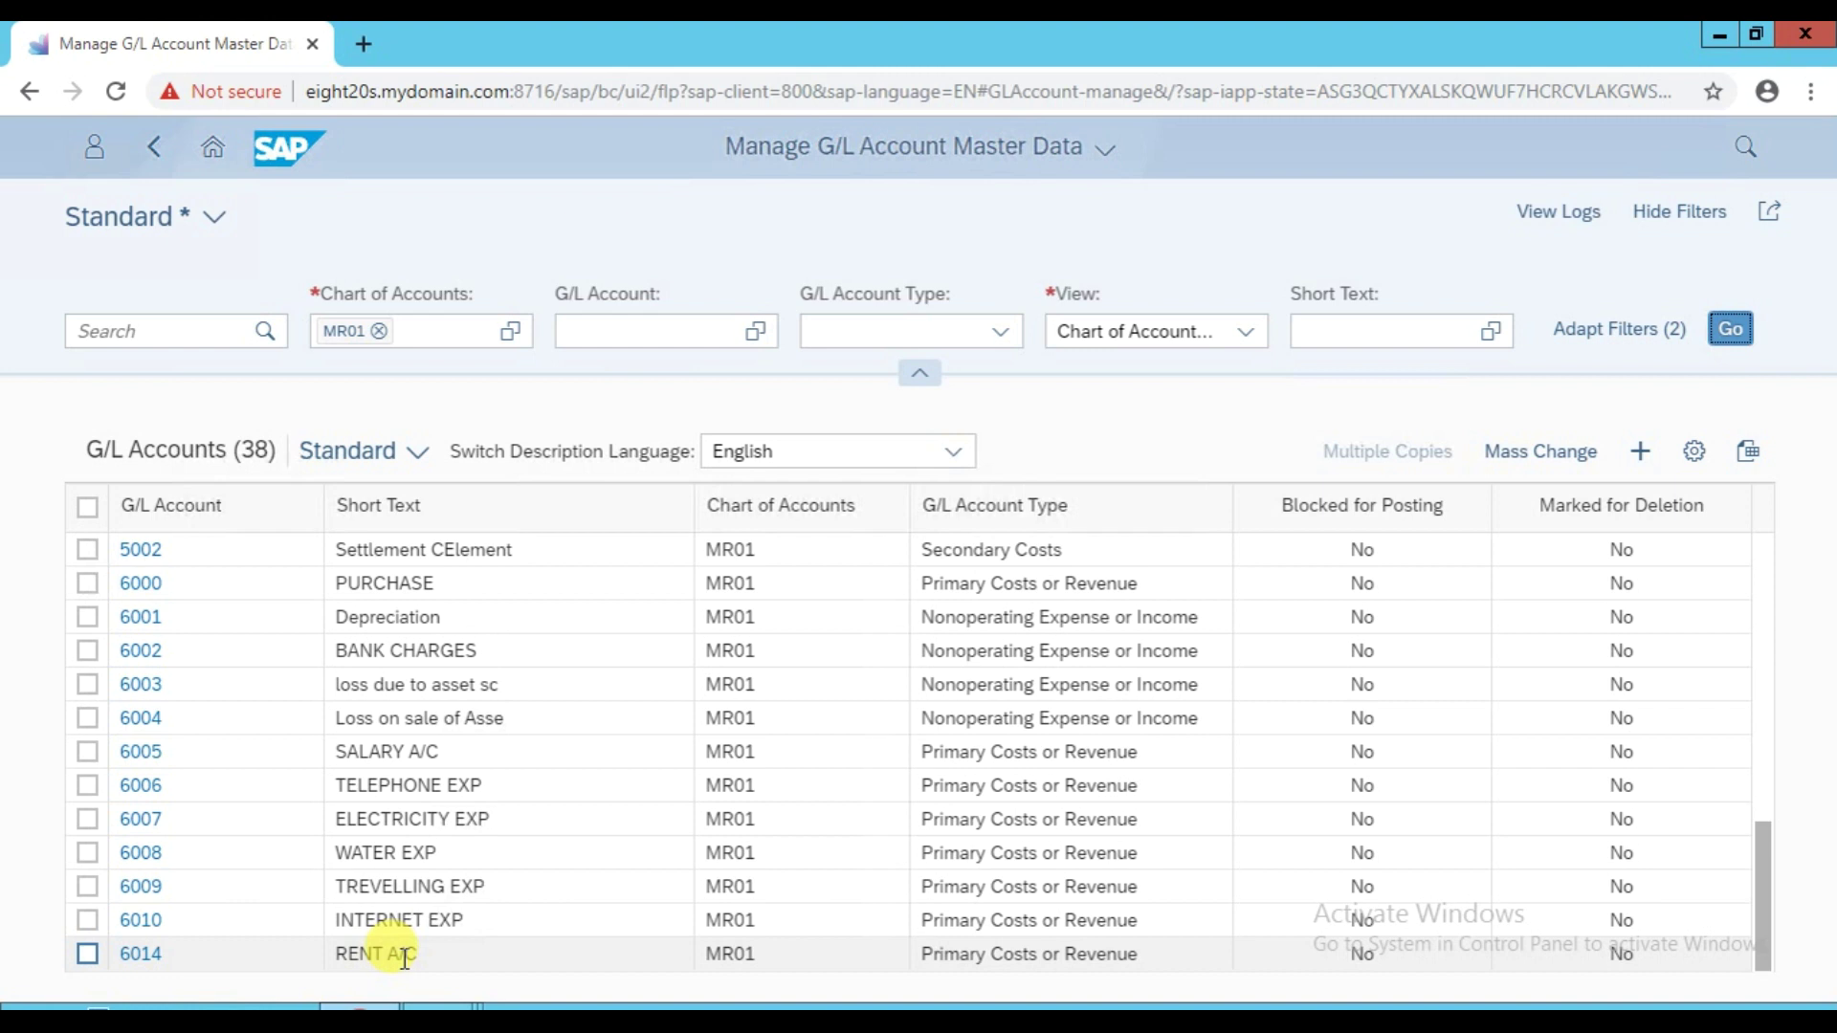
click(1641, 454)
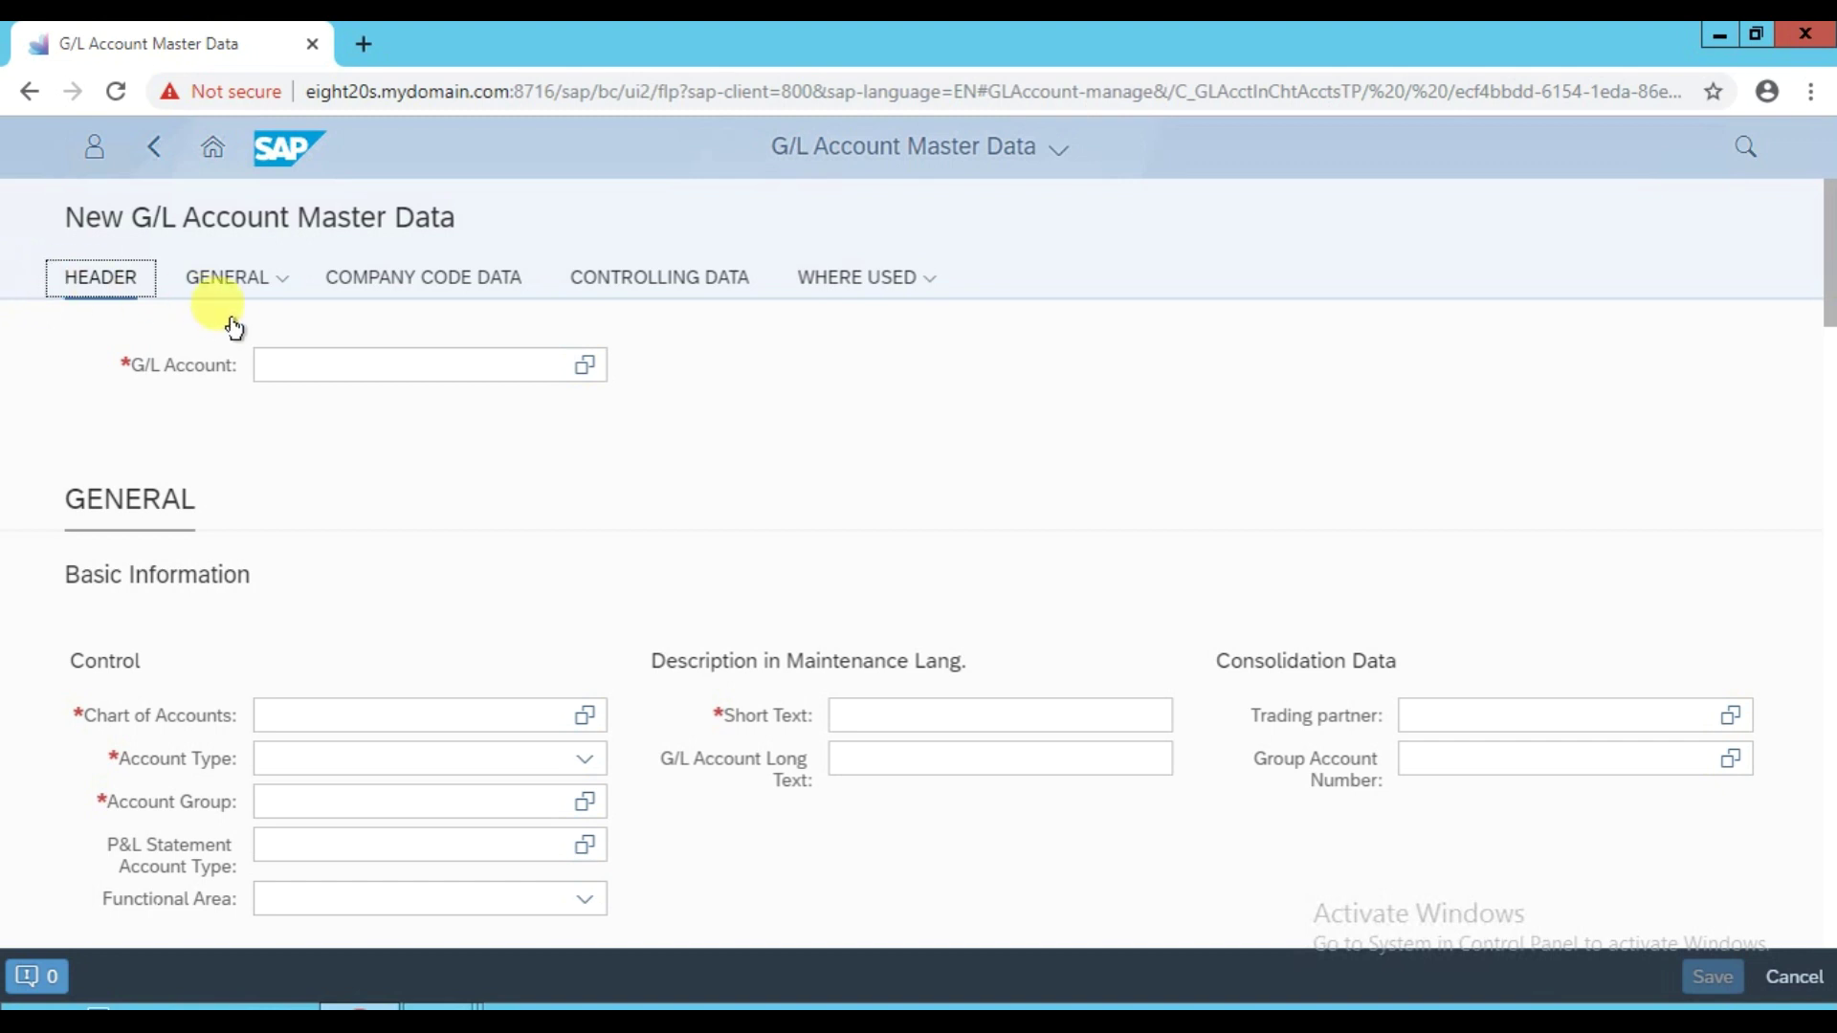
click(310, 363)
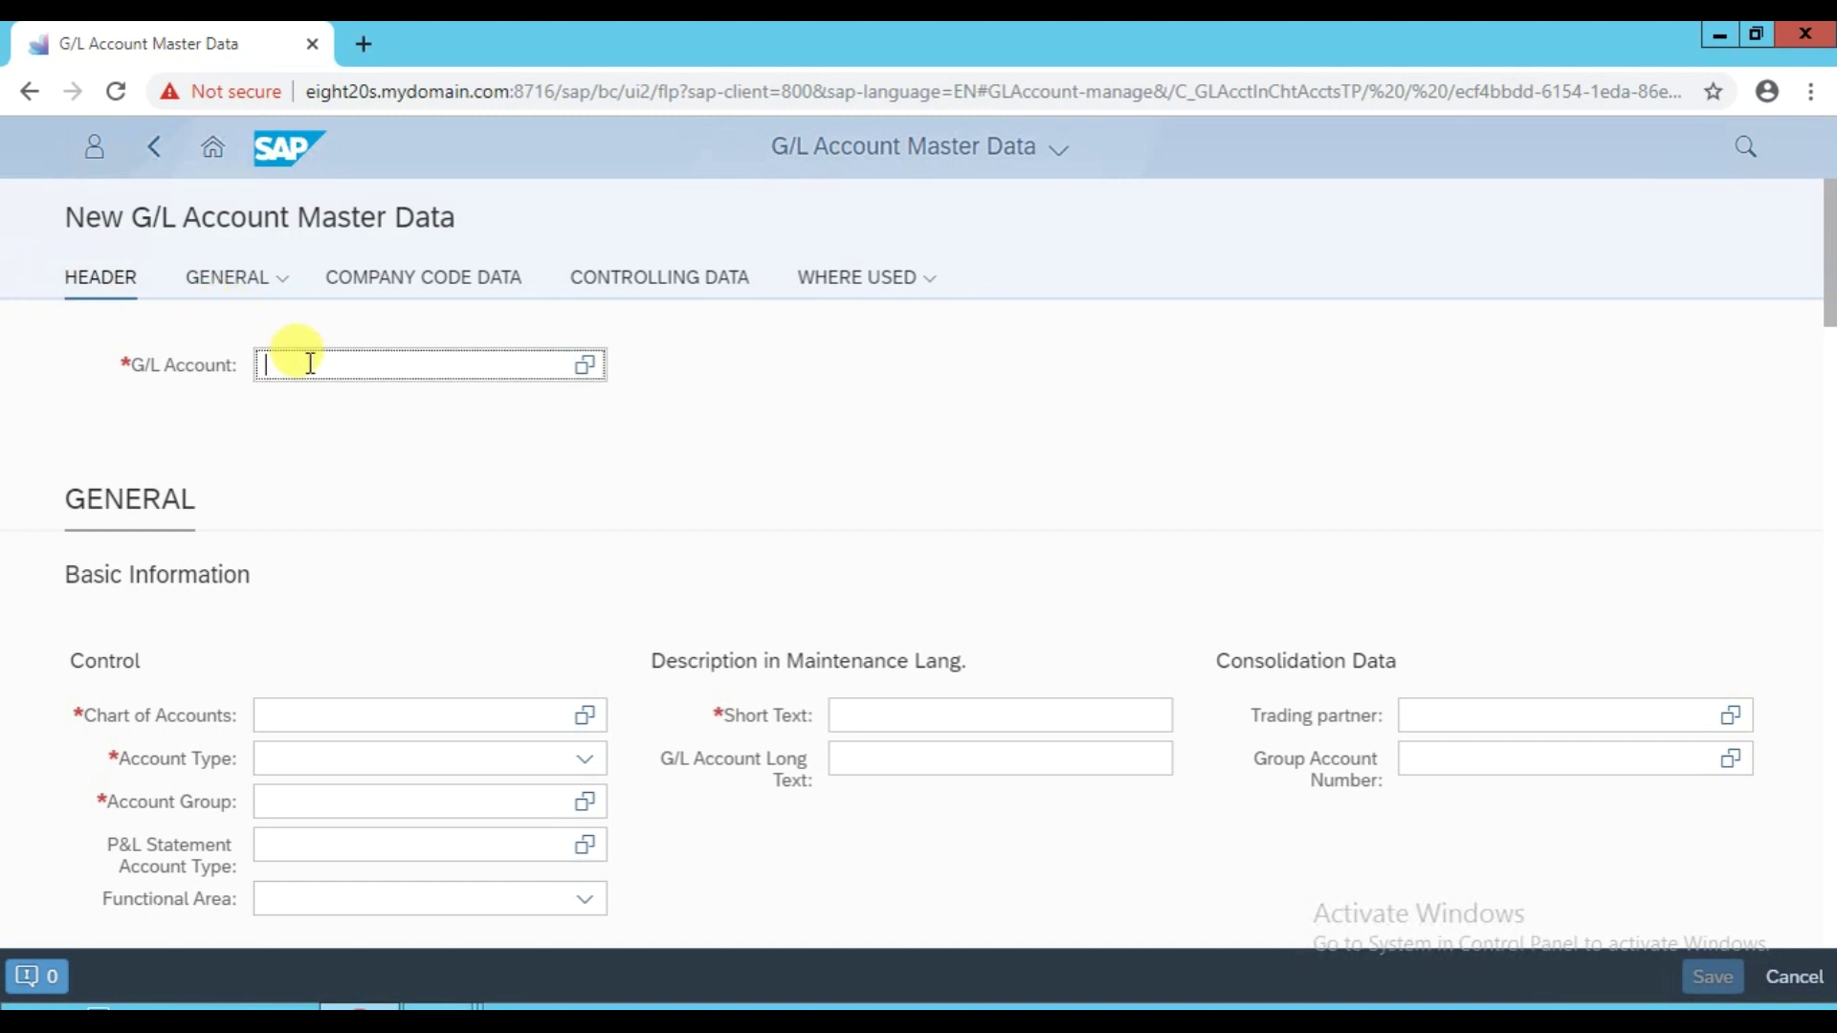
text(6015)
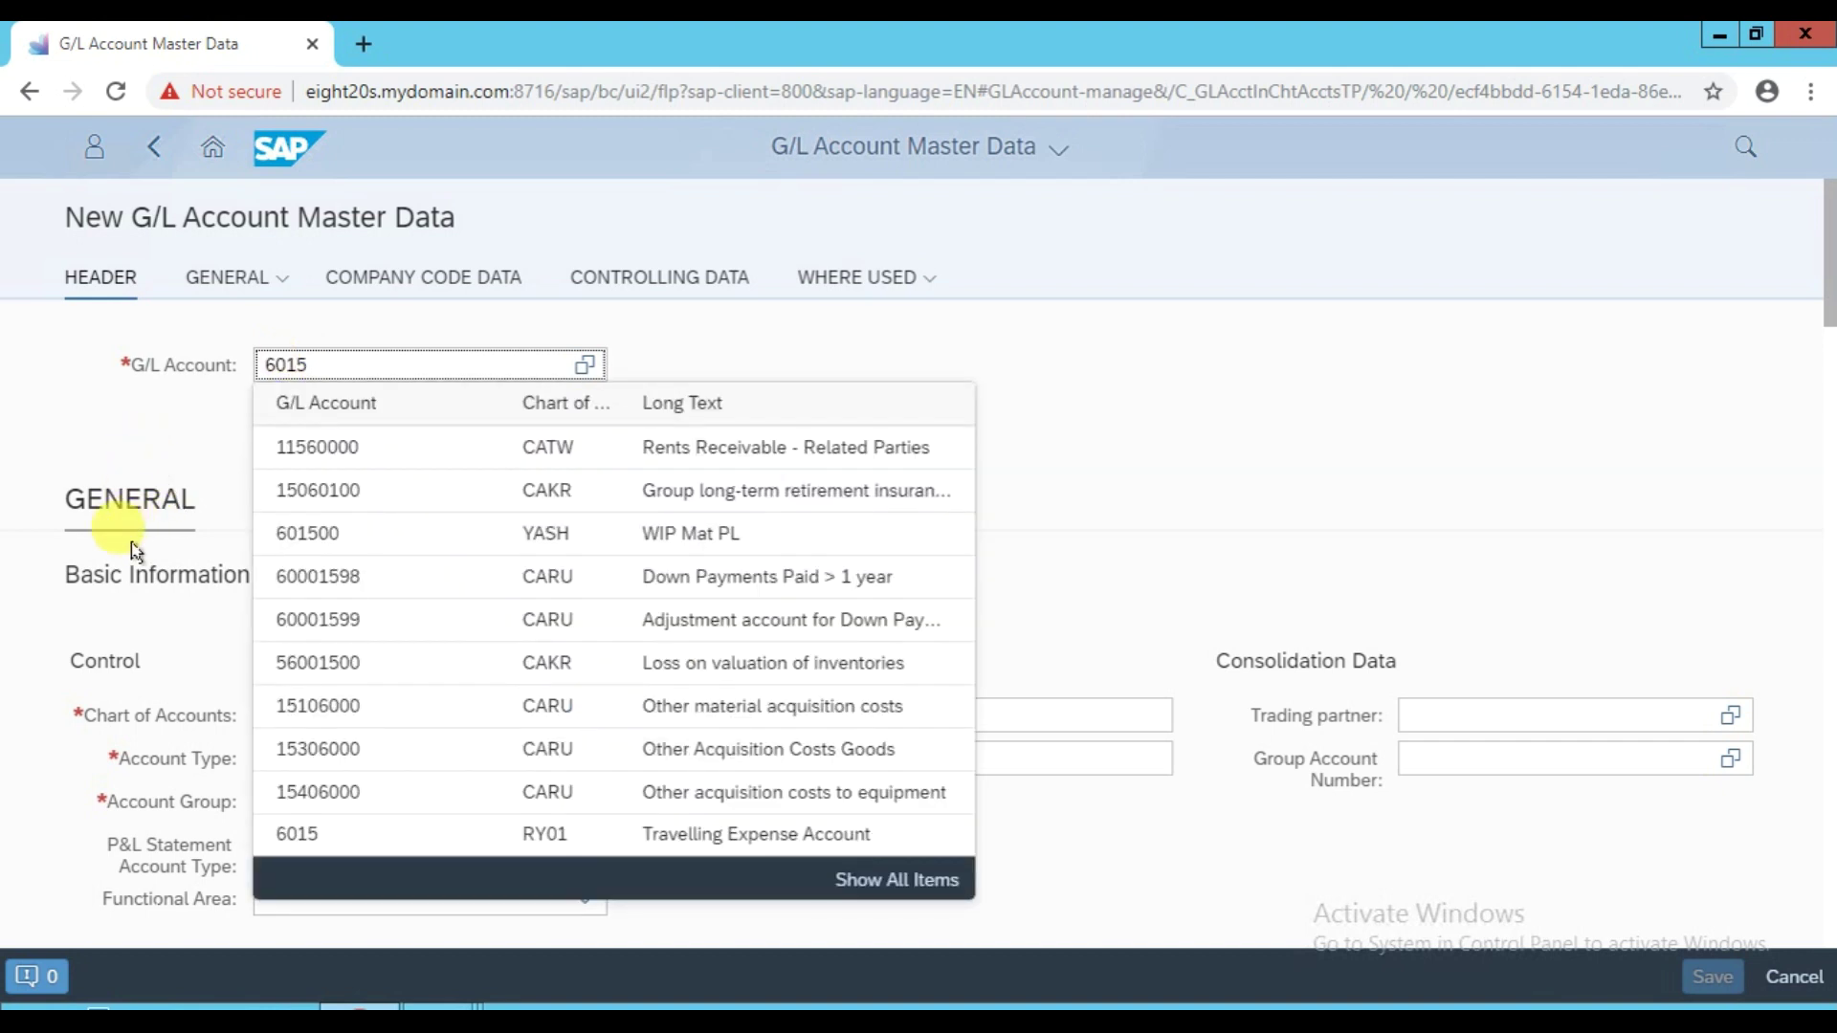
click(191, 318)
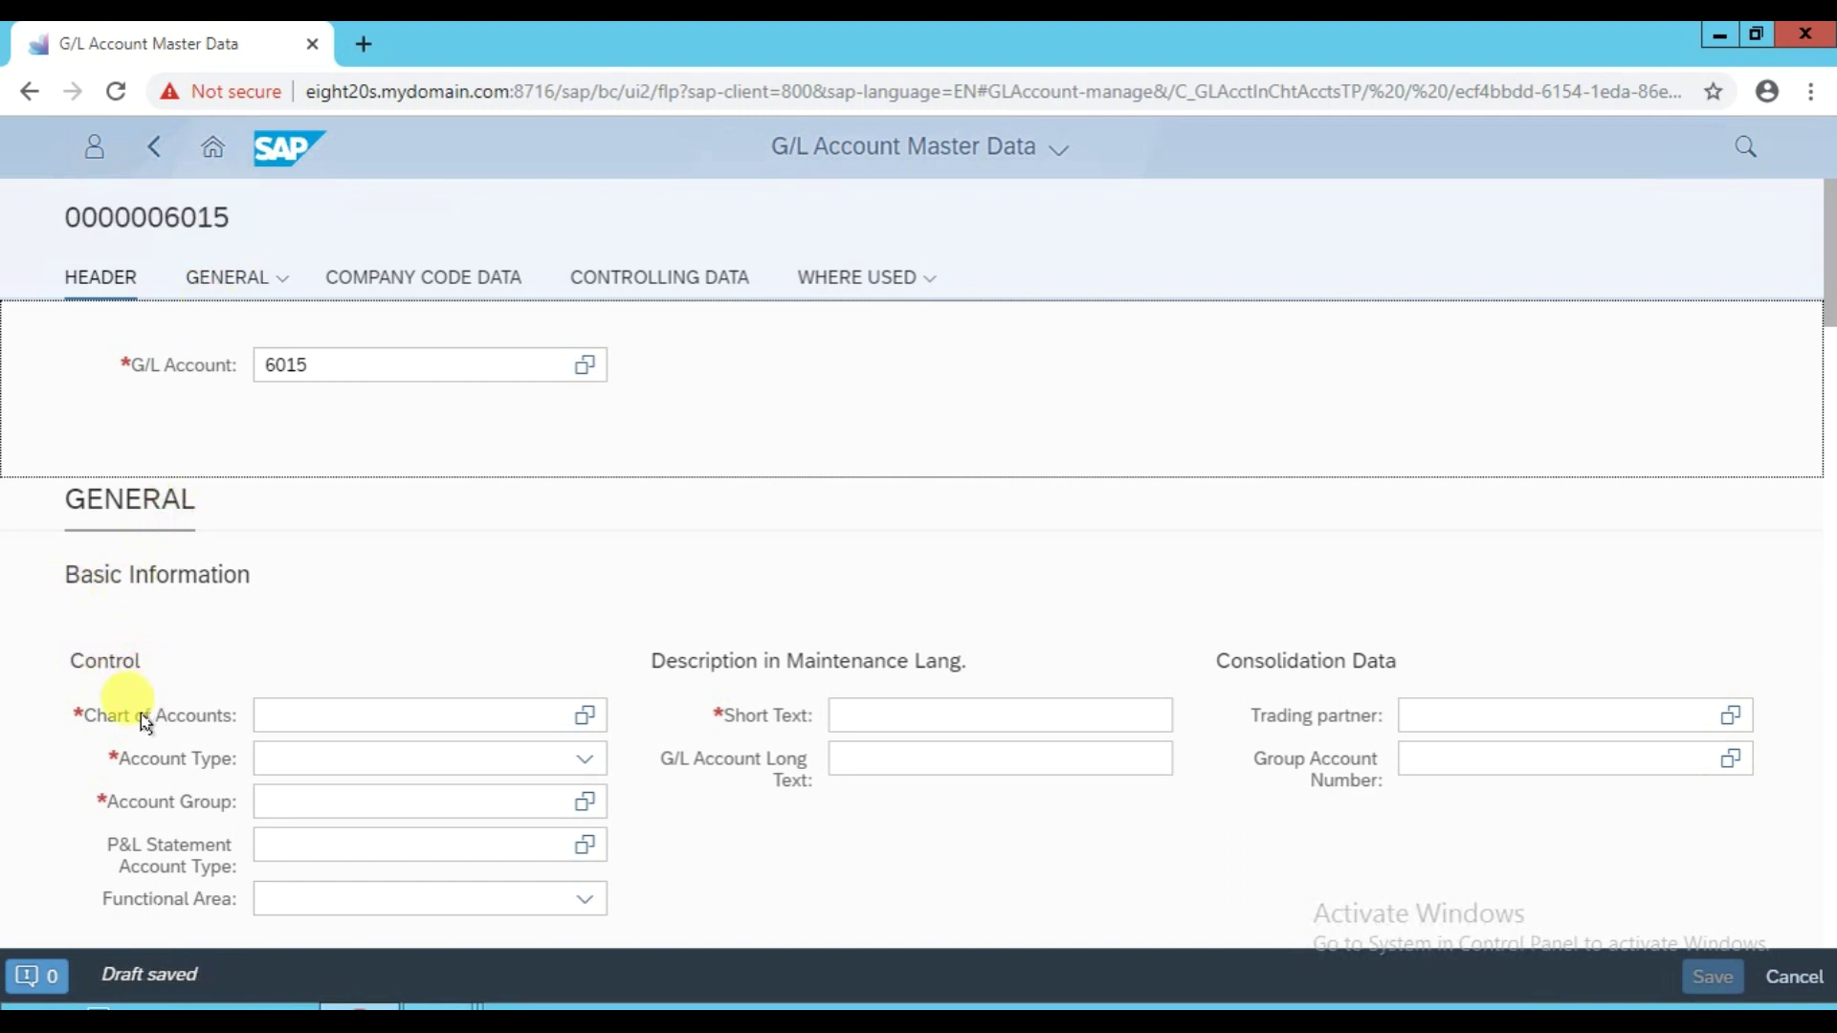
Assign the new account to chart of accounts MR01 with account type Primary Costs or Revenue
click(285, 725)
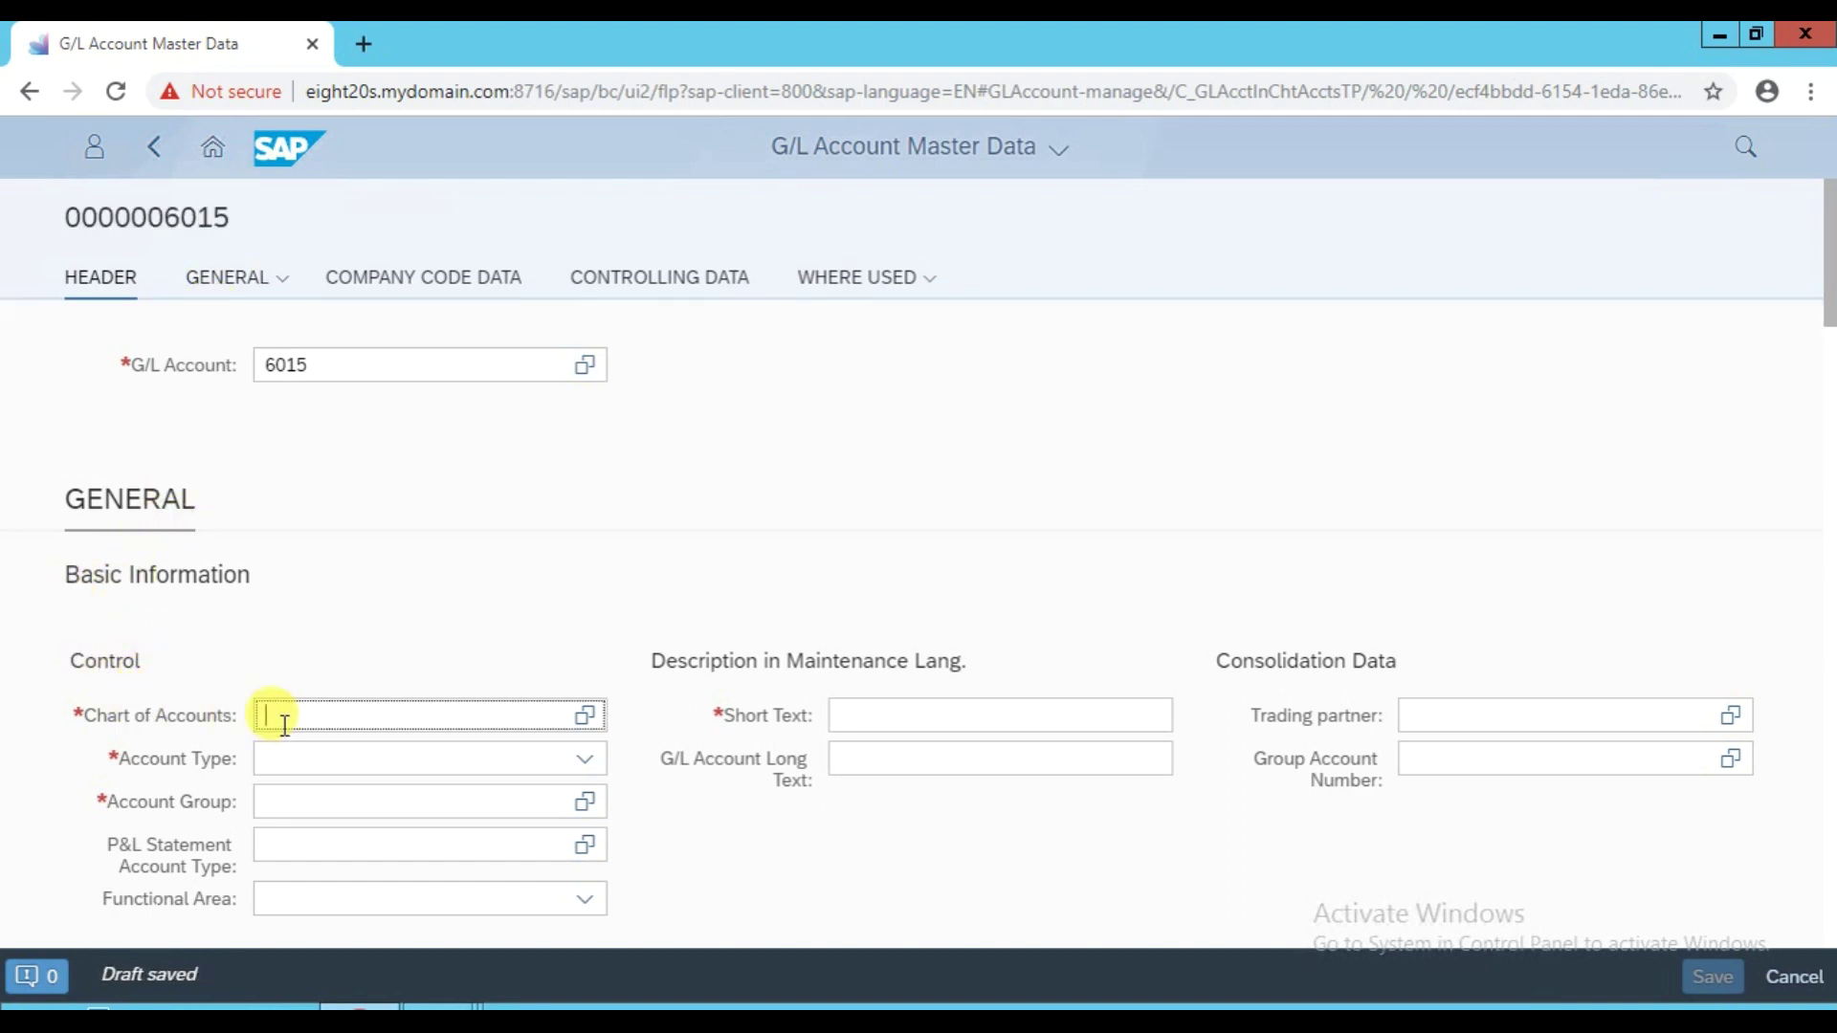
text(MR01)
key(Tab)
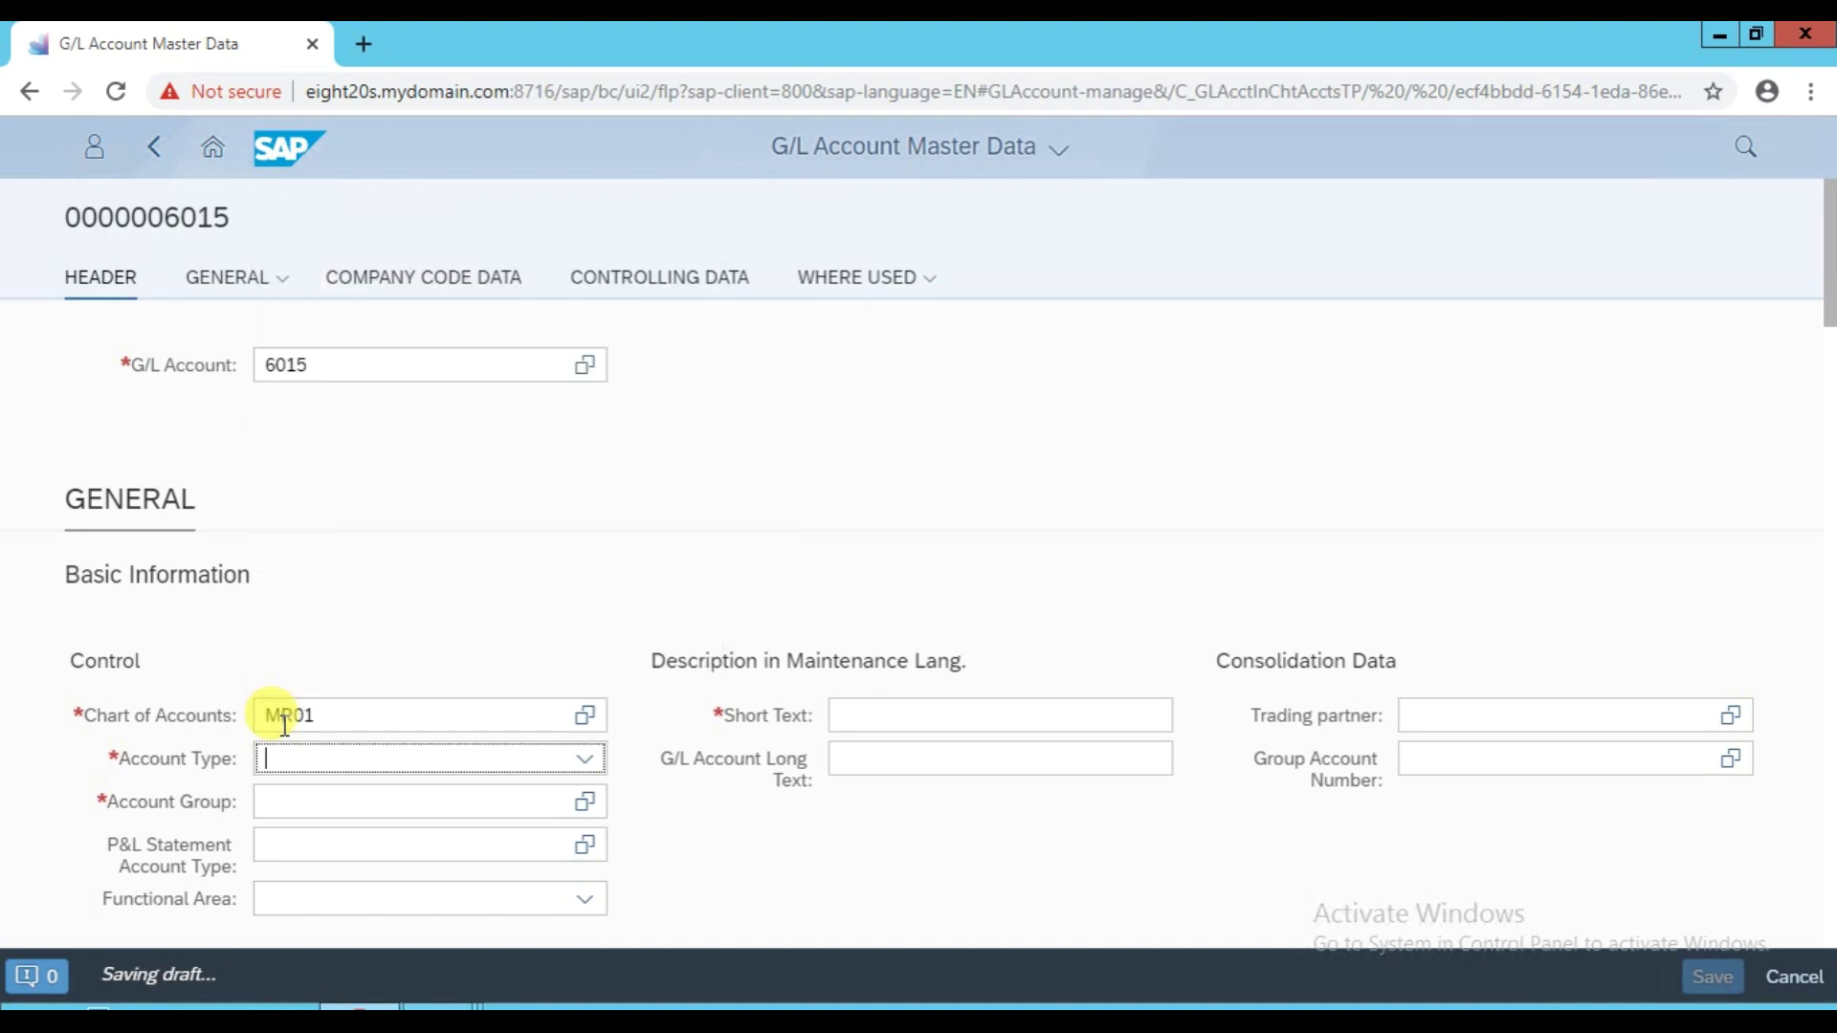
click(584, 760)
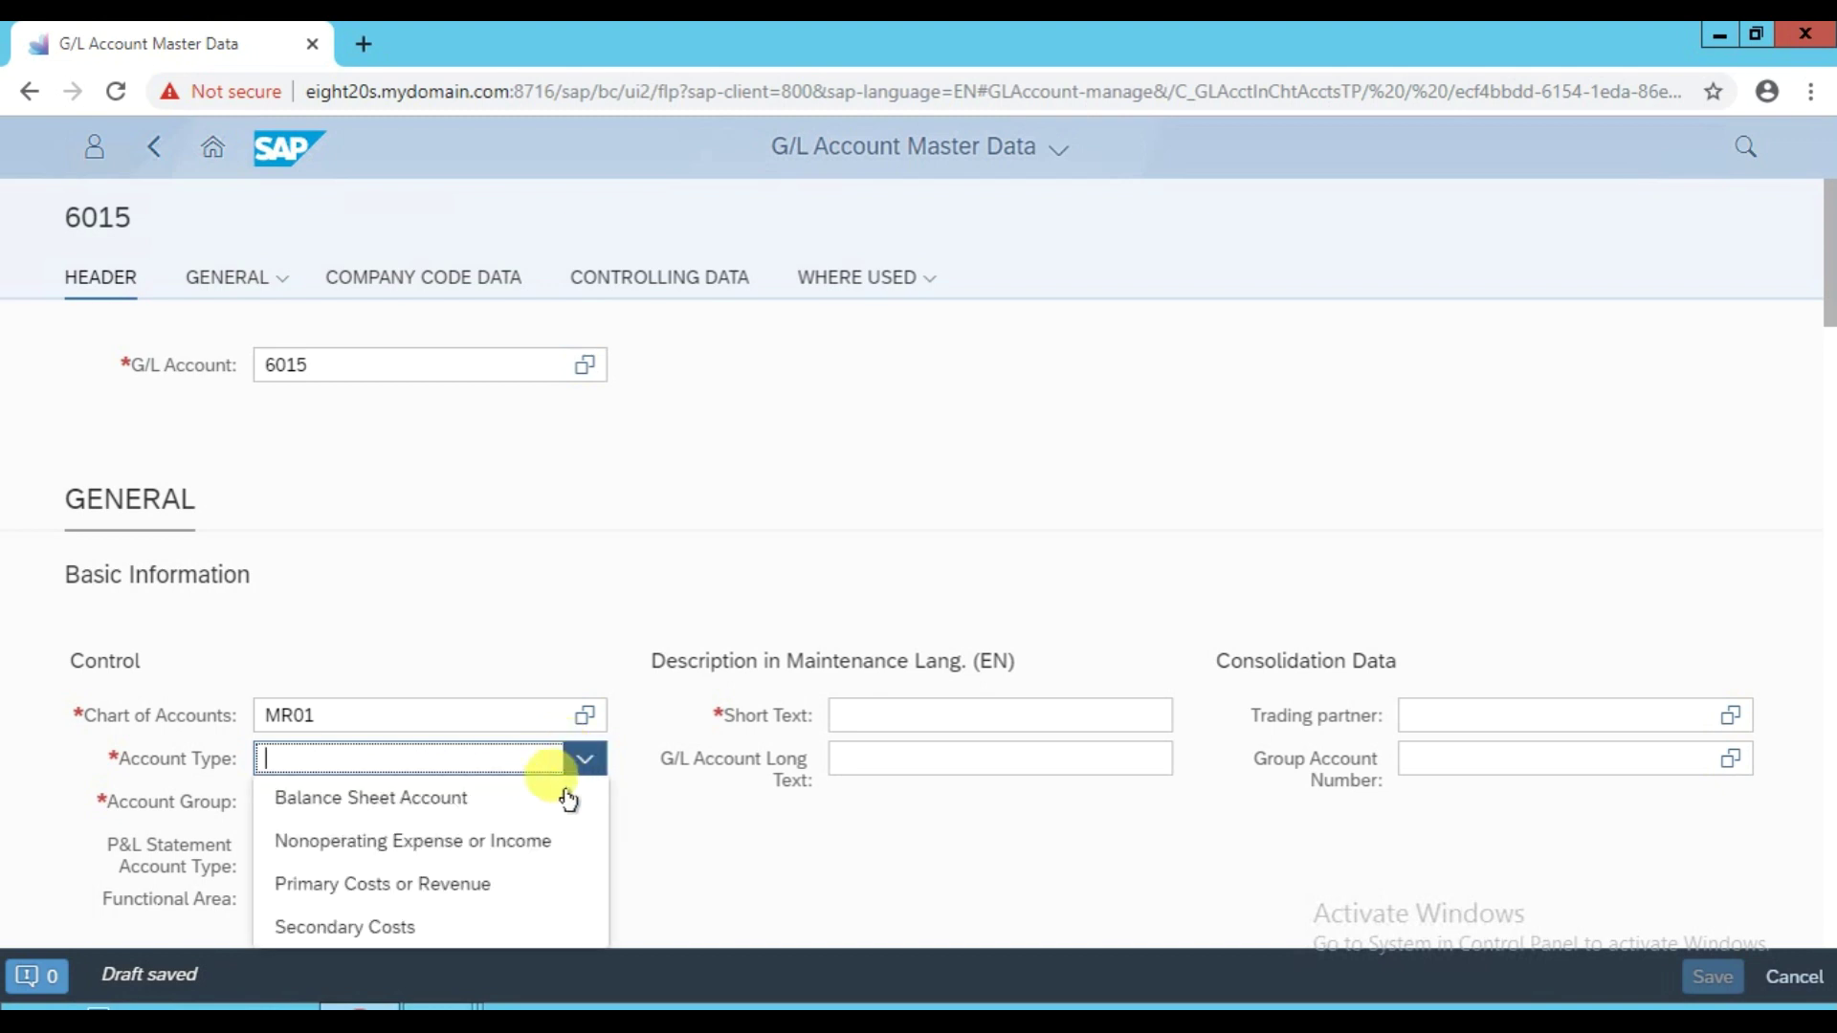
click(498, 888)
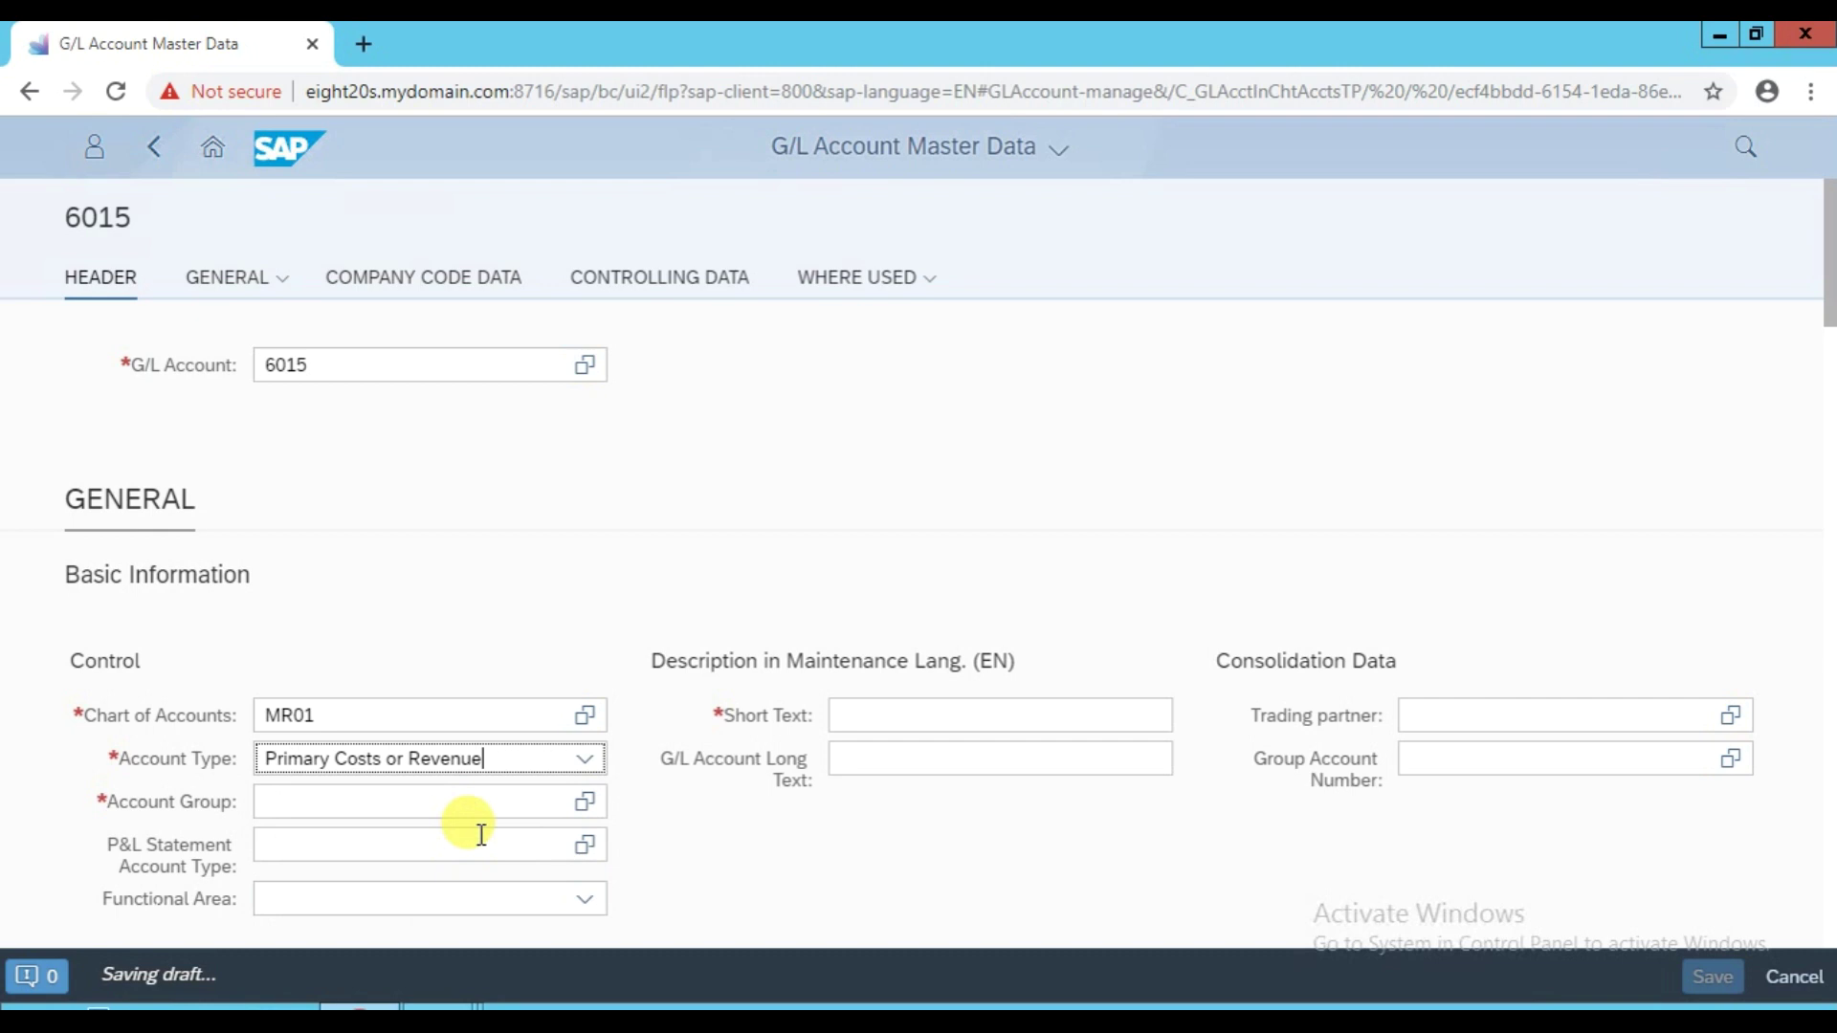
Look up the account groups for MR01 and assign the EXPN (EXPENSES) group
click(289, 811)
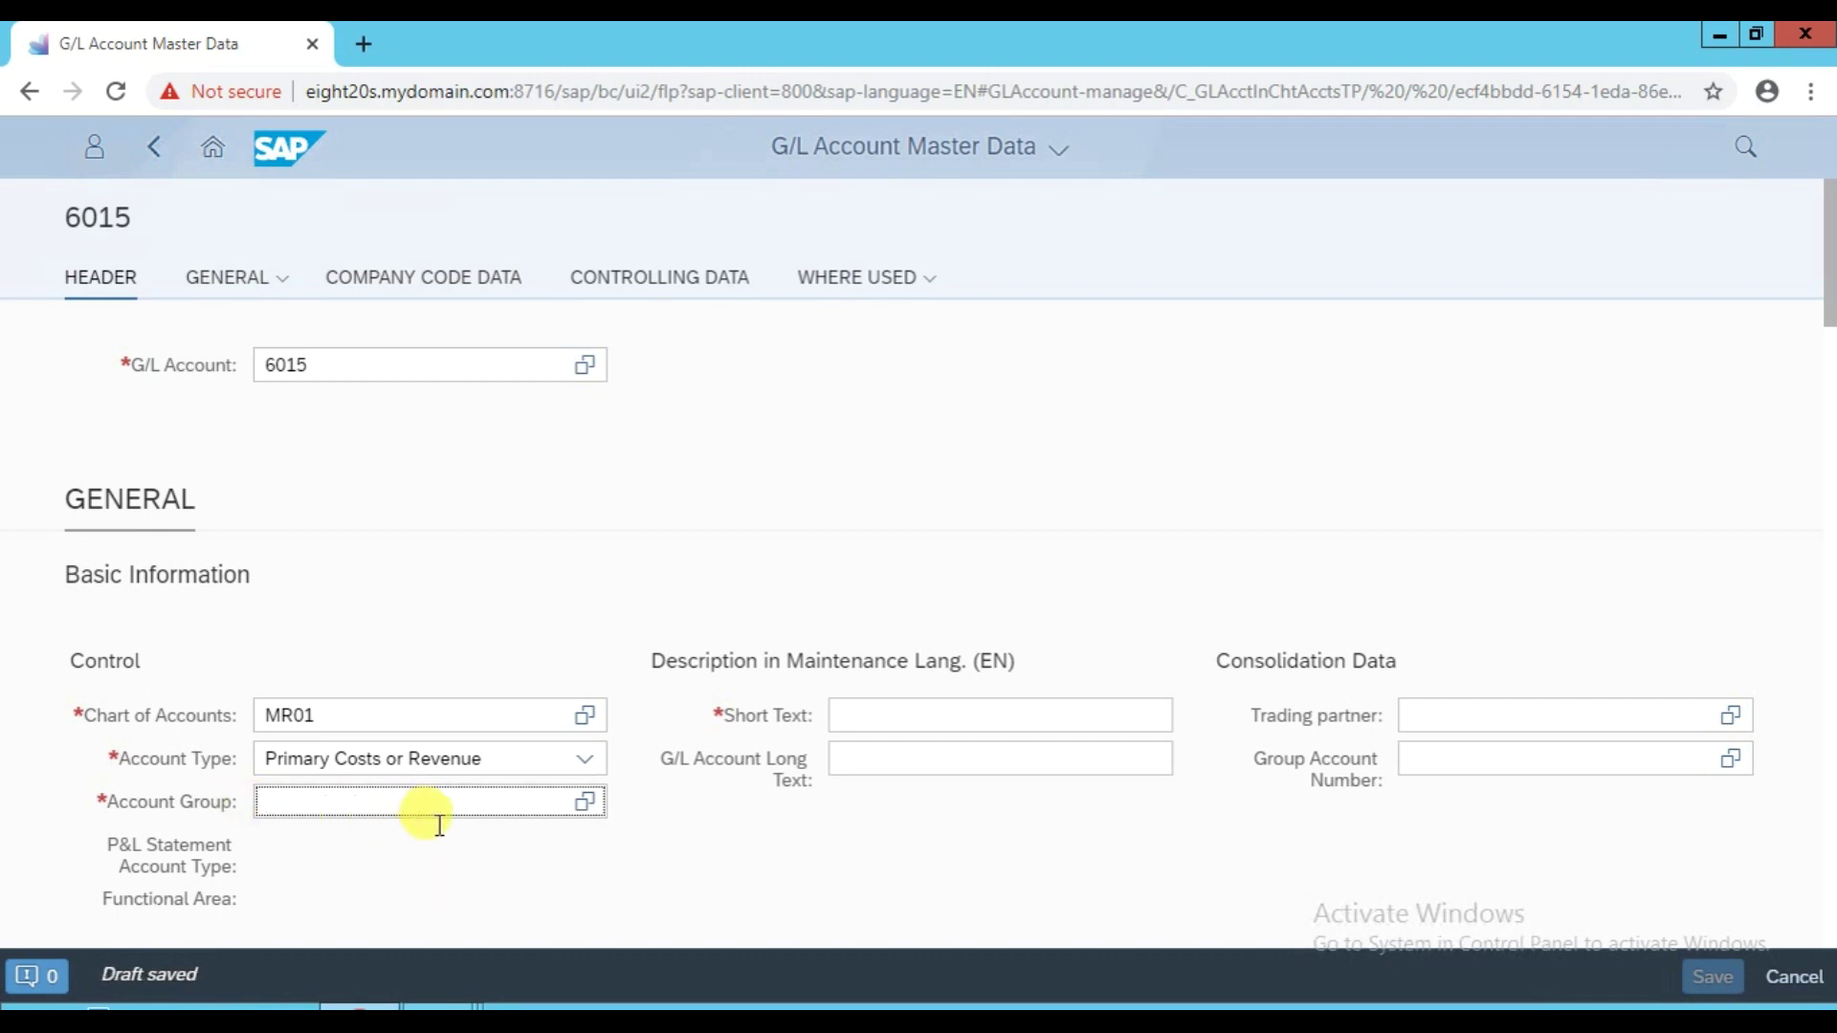
click(594, 811)
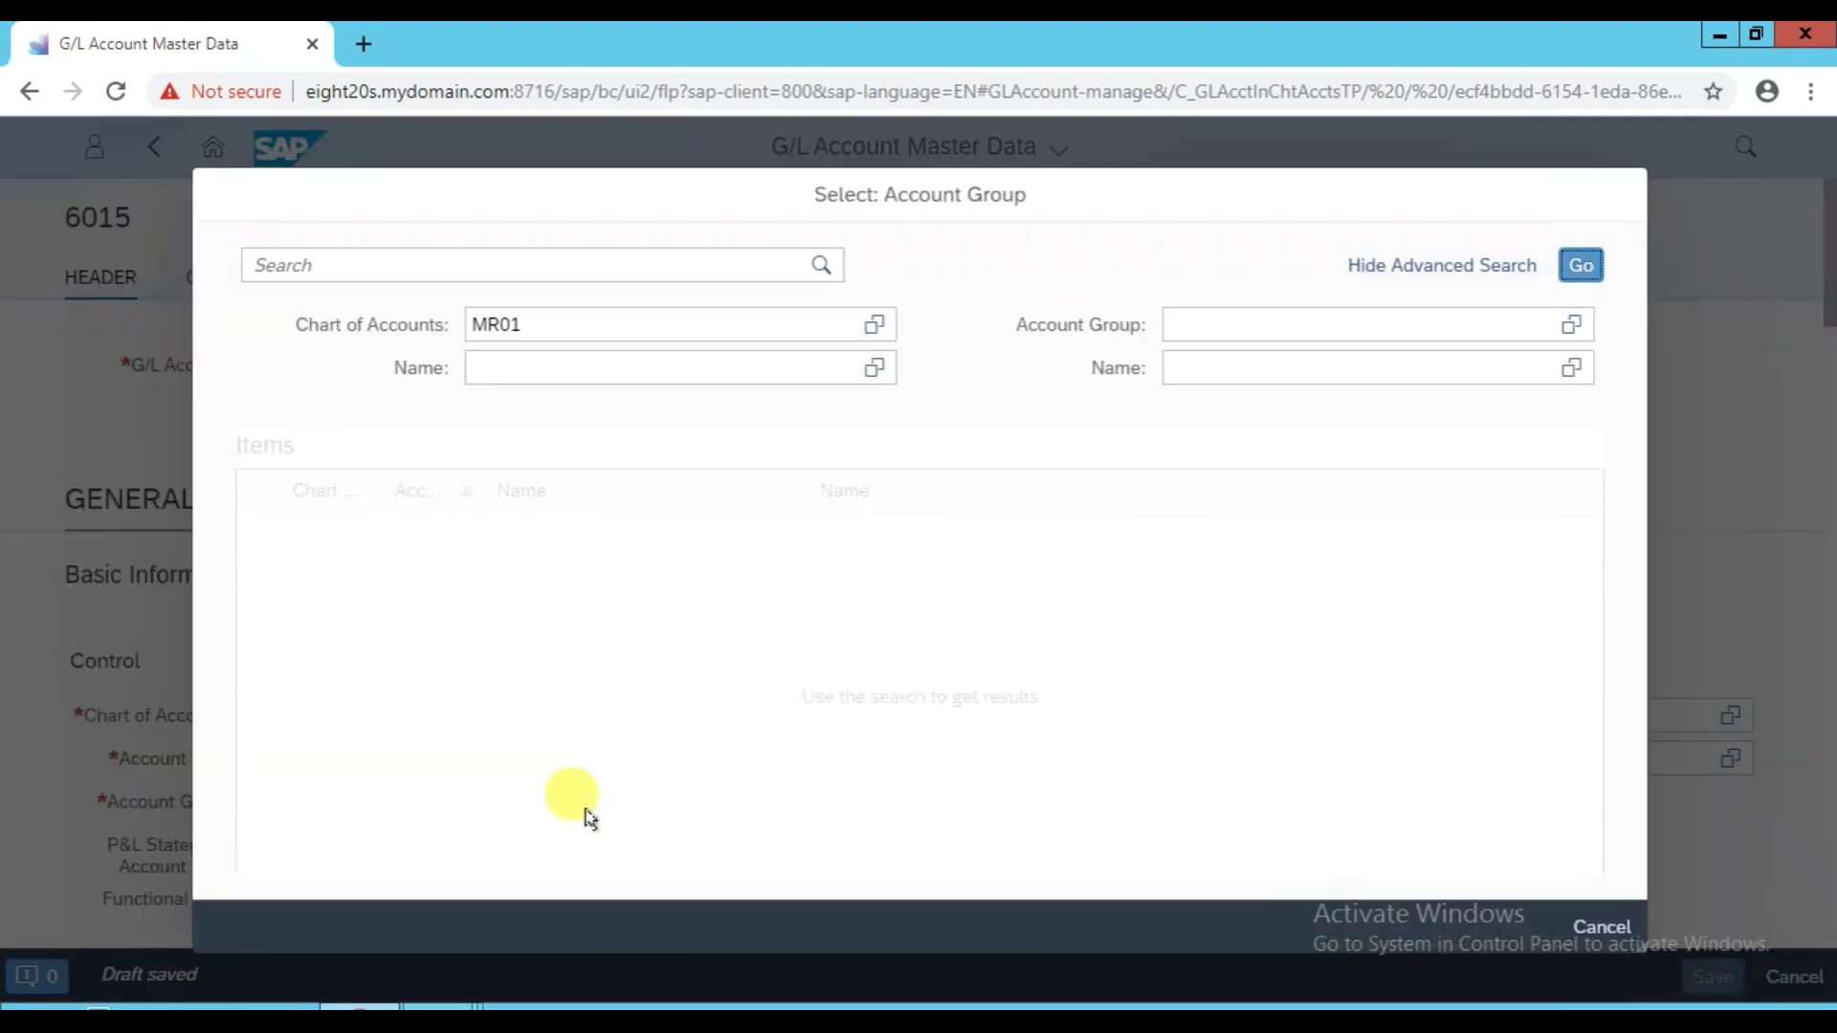
click(1578, 266)
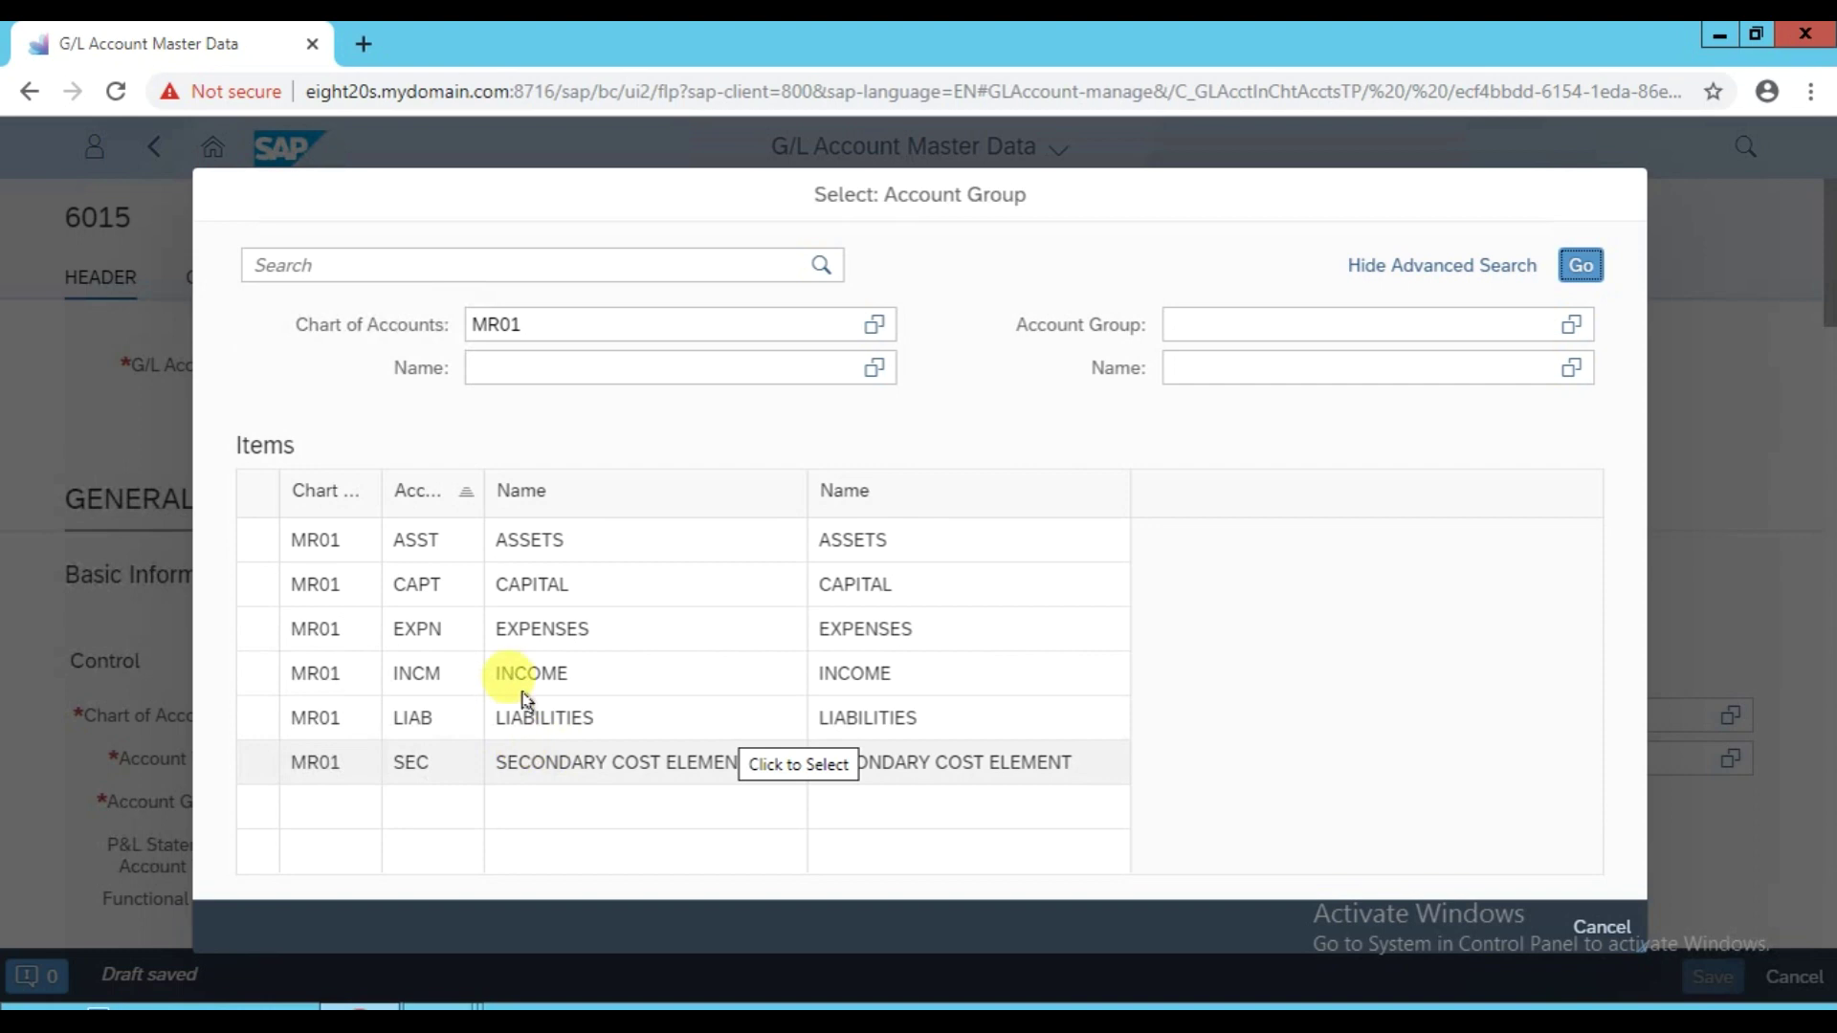
click(620, 633)
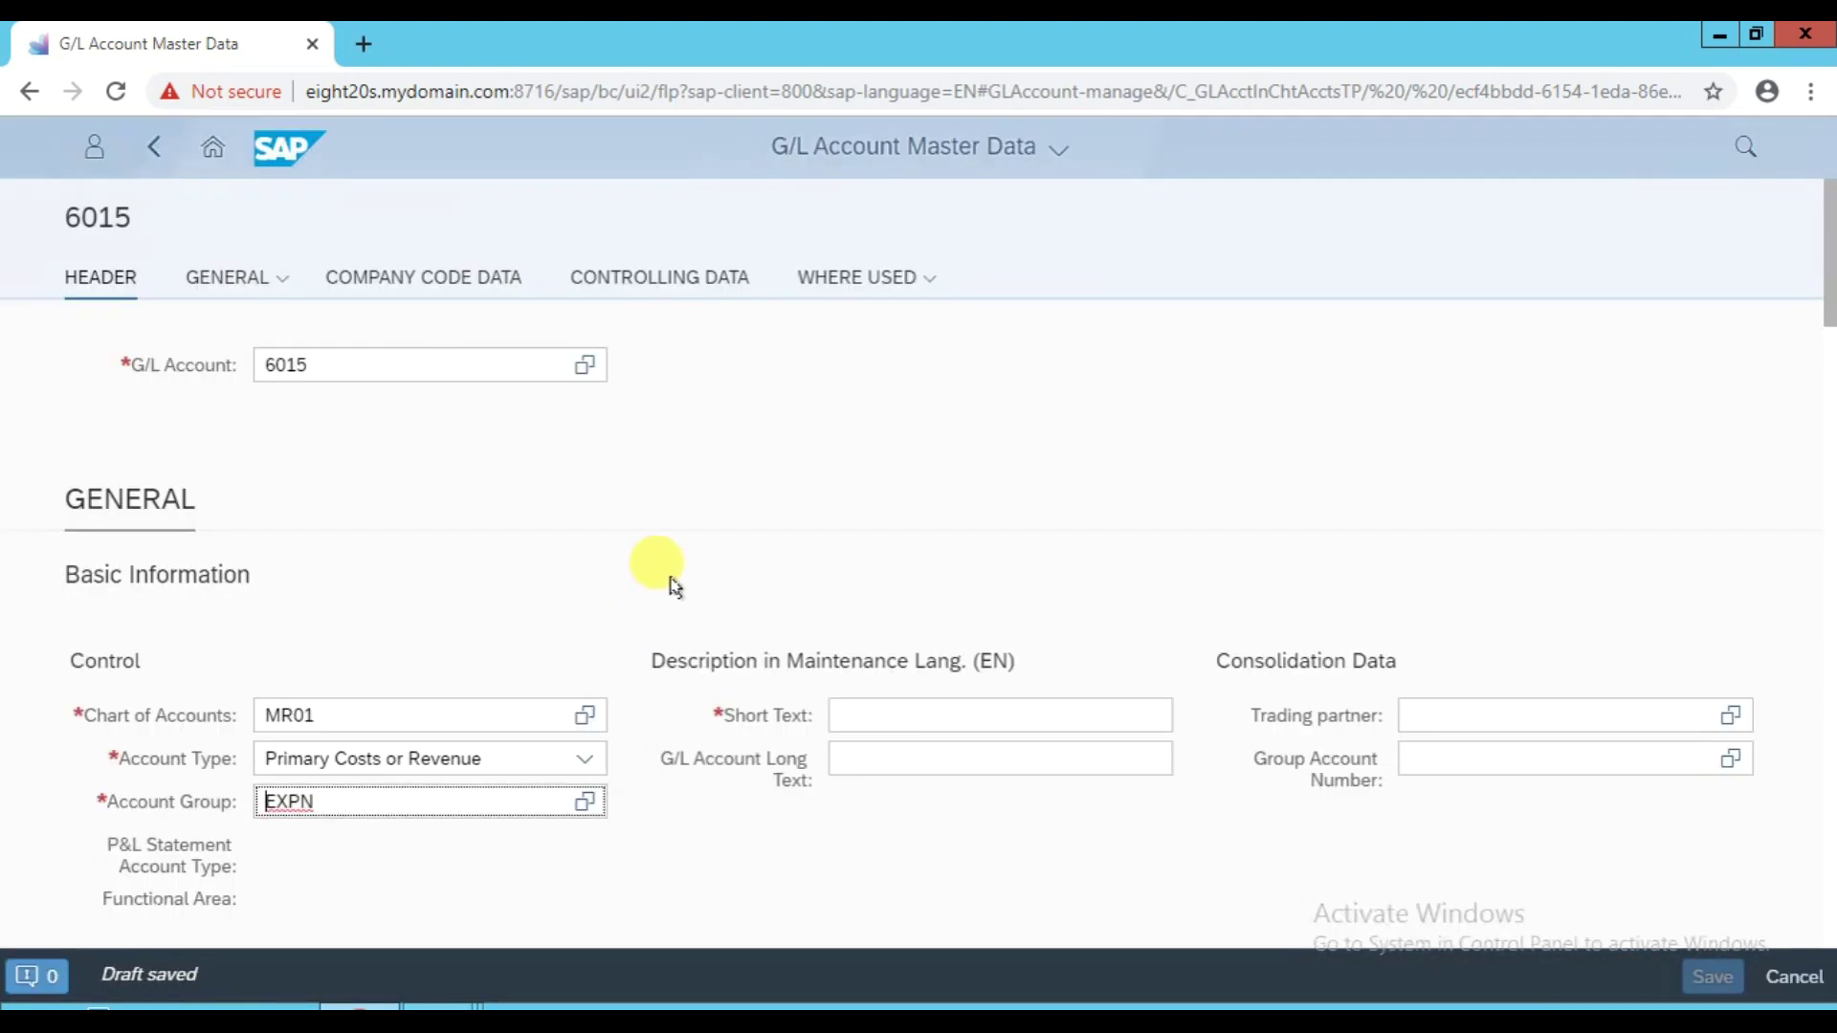
Enter the short text "Printing Expense A/C" and the G/L account long text "Printing Expense Account"
scroll(673, 584, down, 1)
key(Tab)
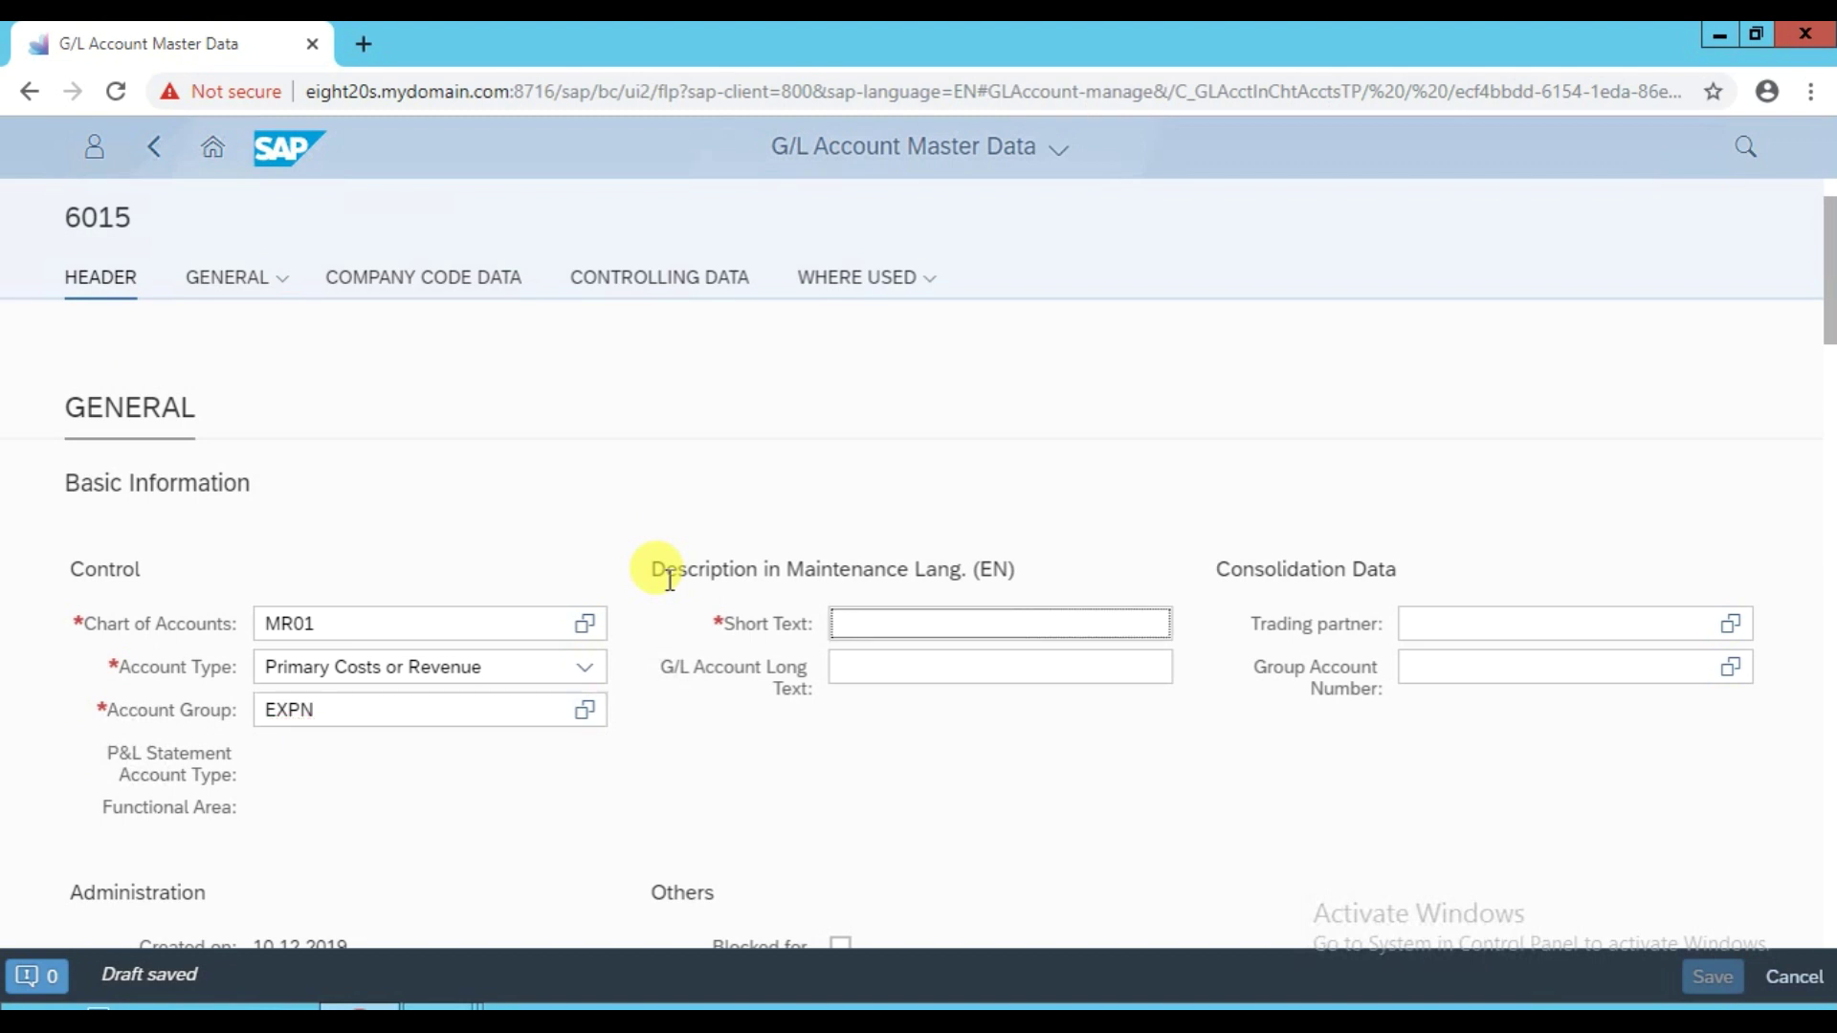
text(Printing Expense A)
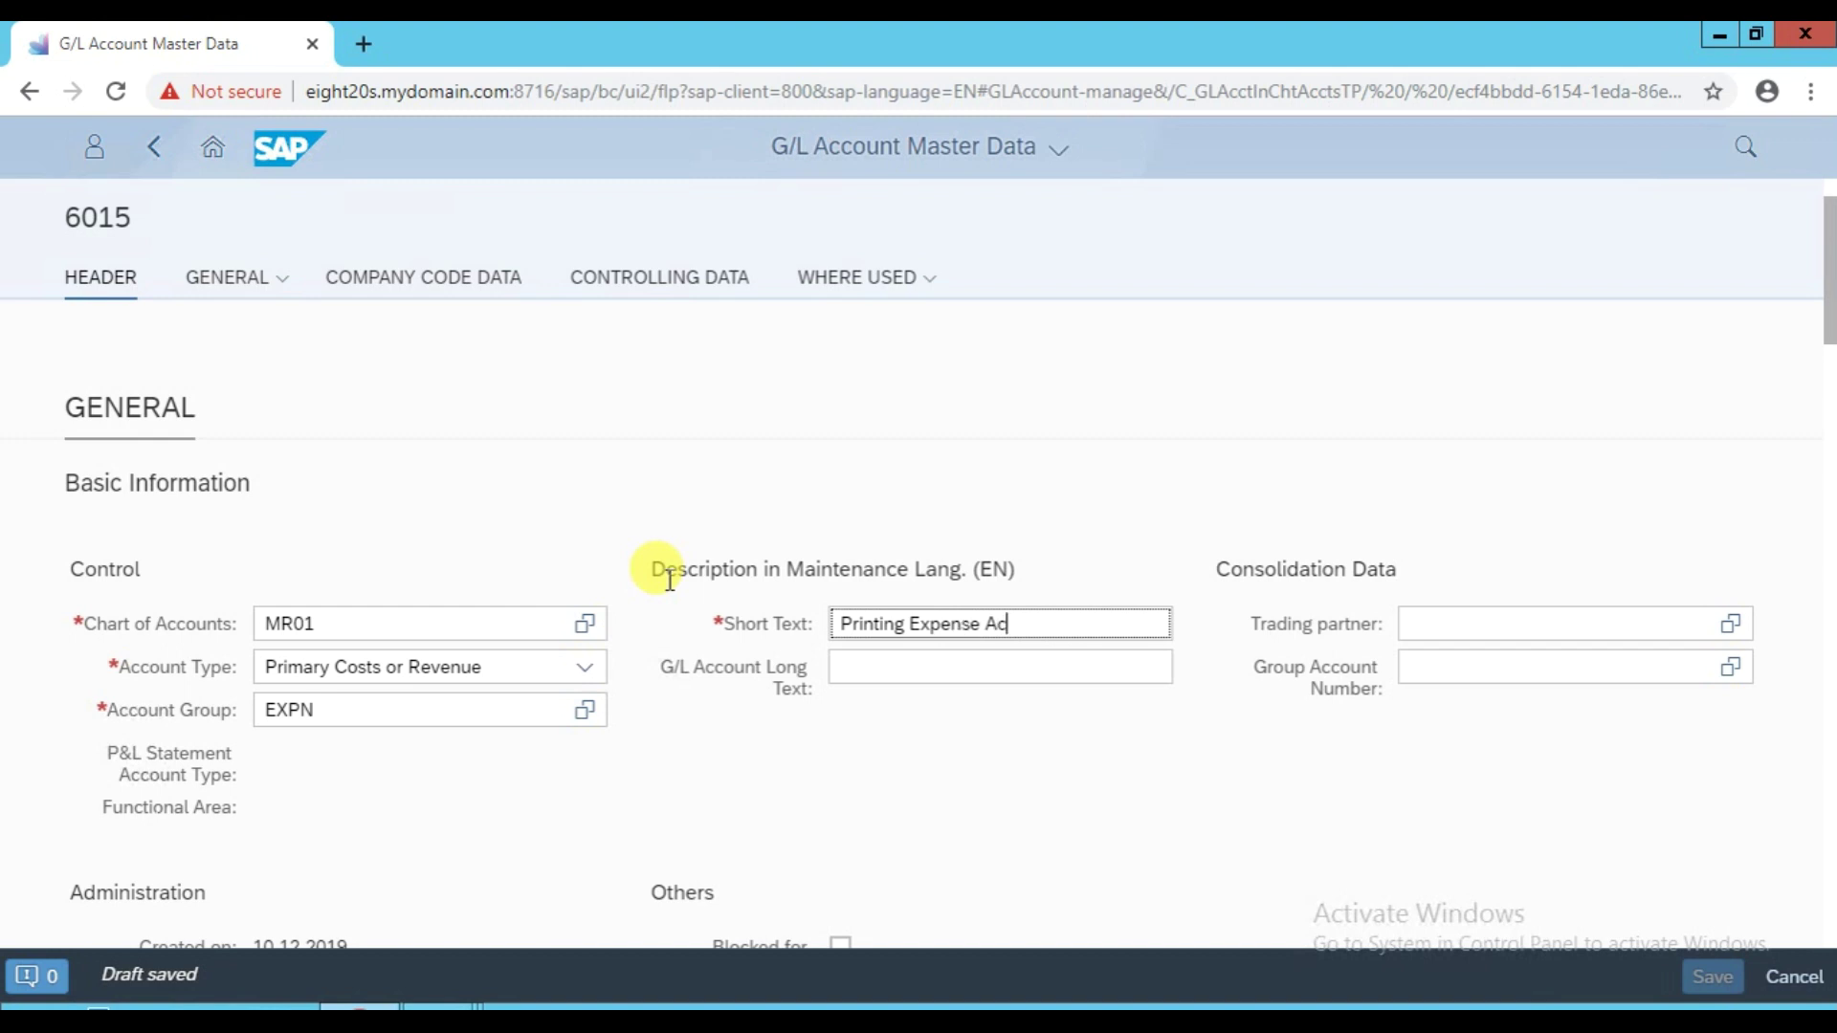
text(/C)
key(Tab)
text(Prin)
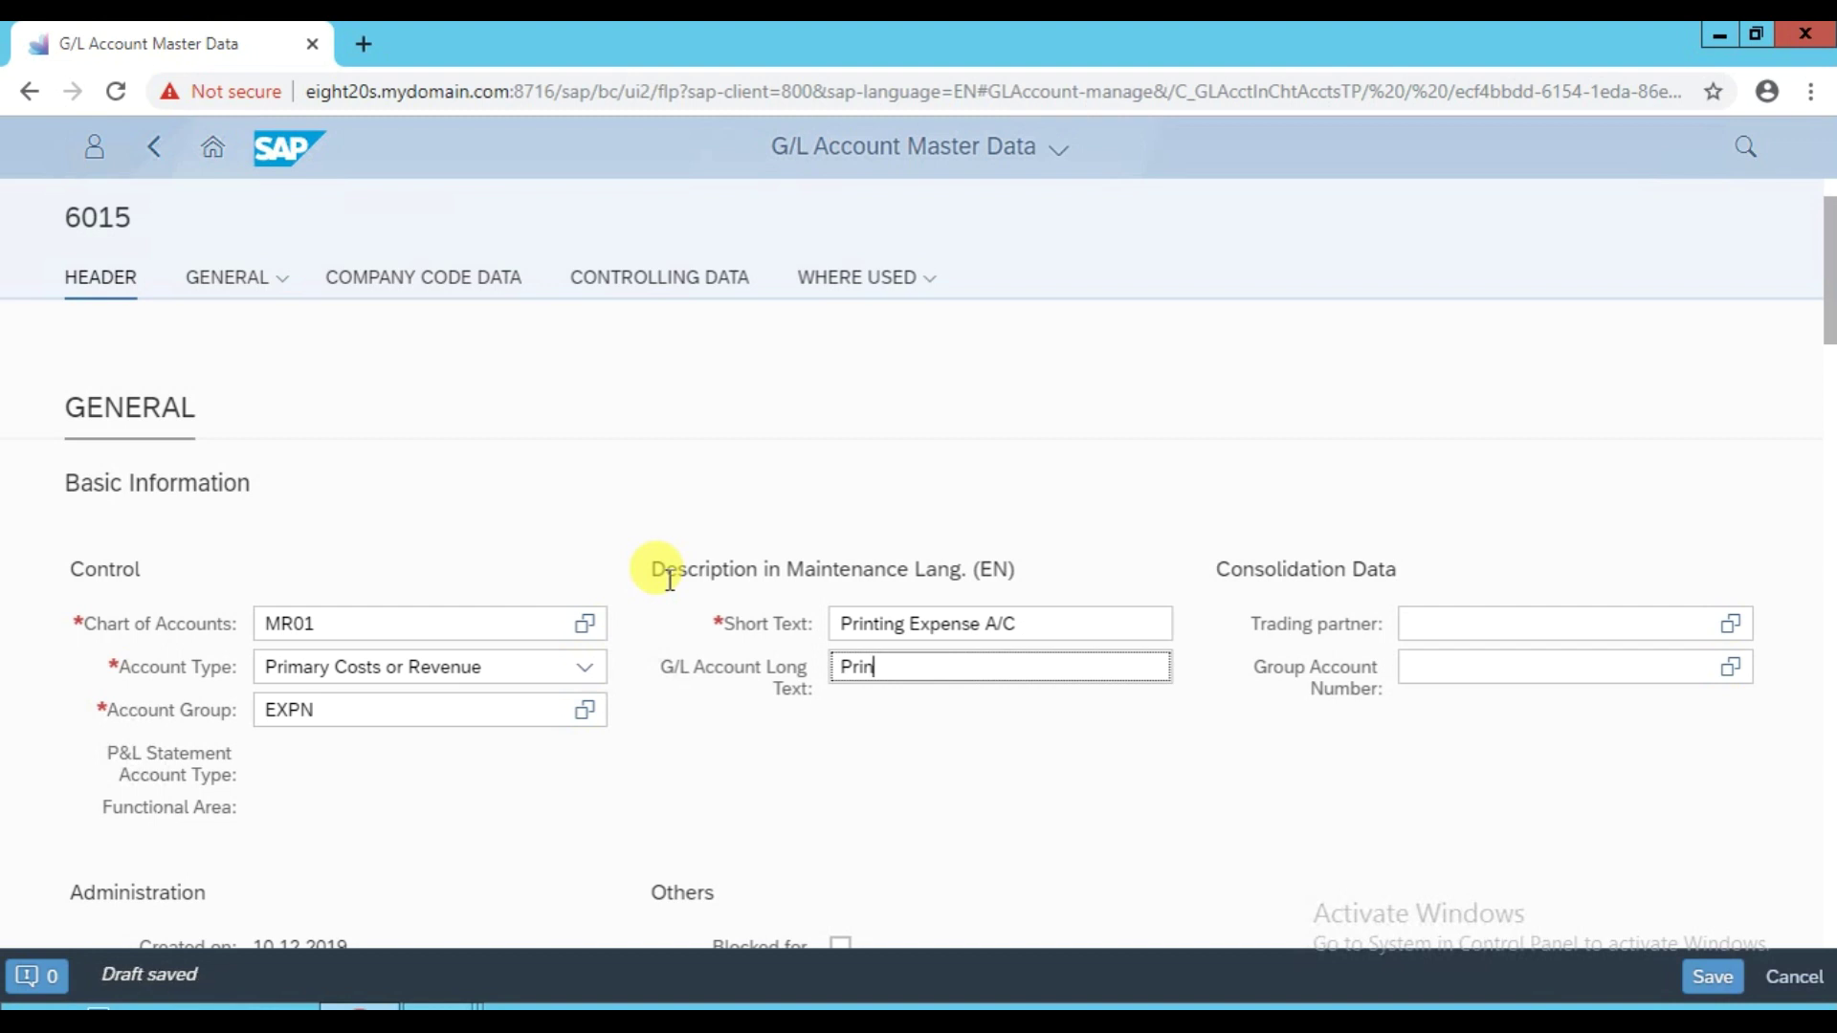
text(ting Expense Account)
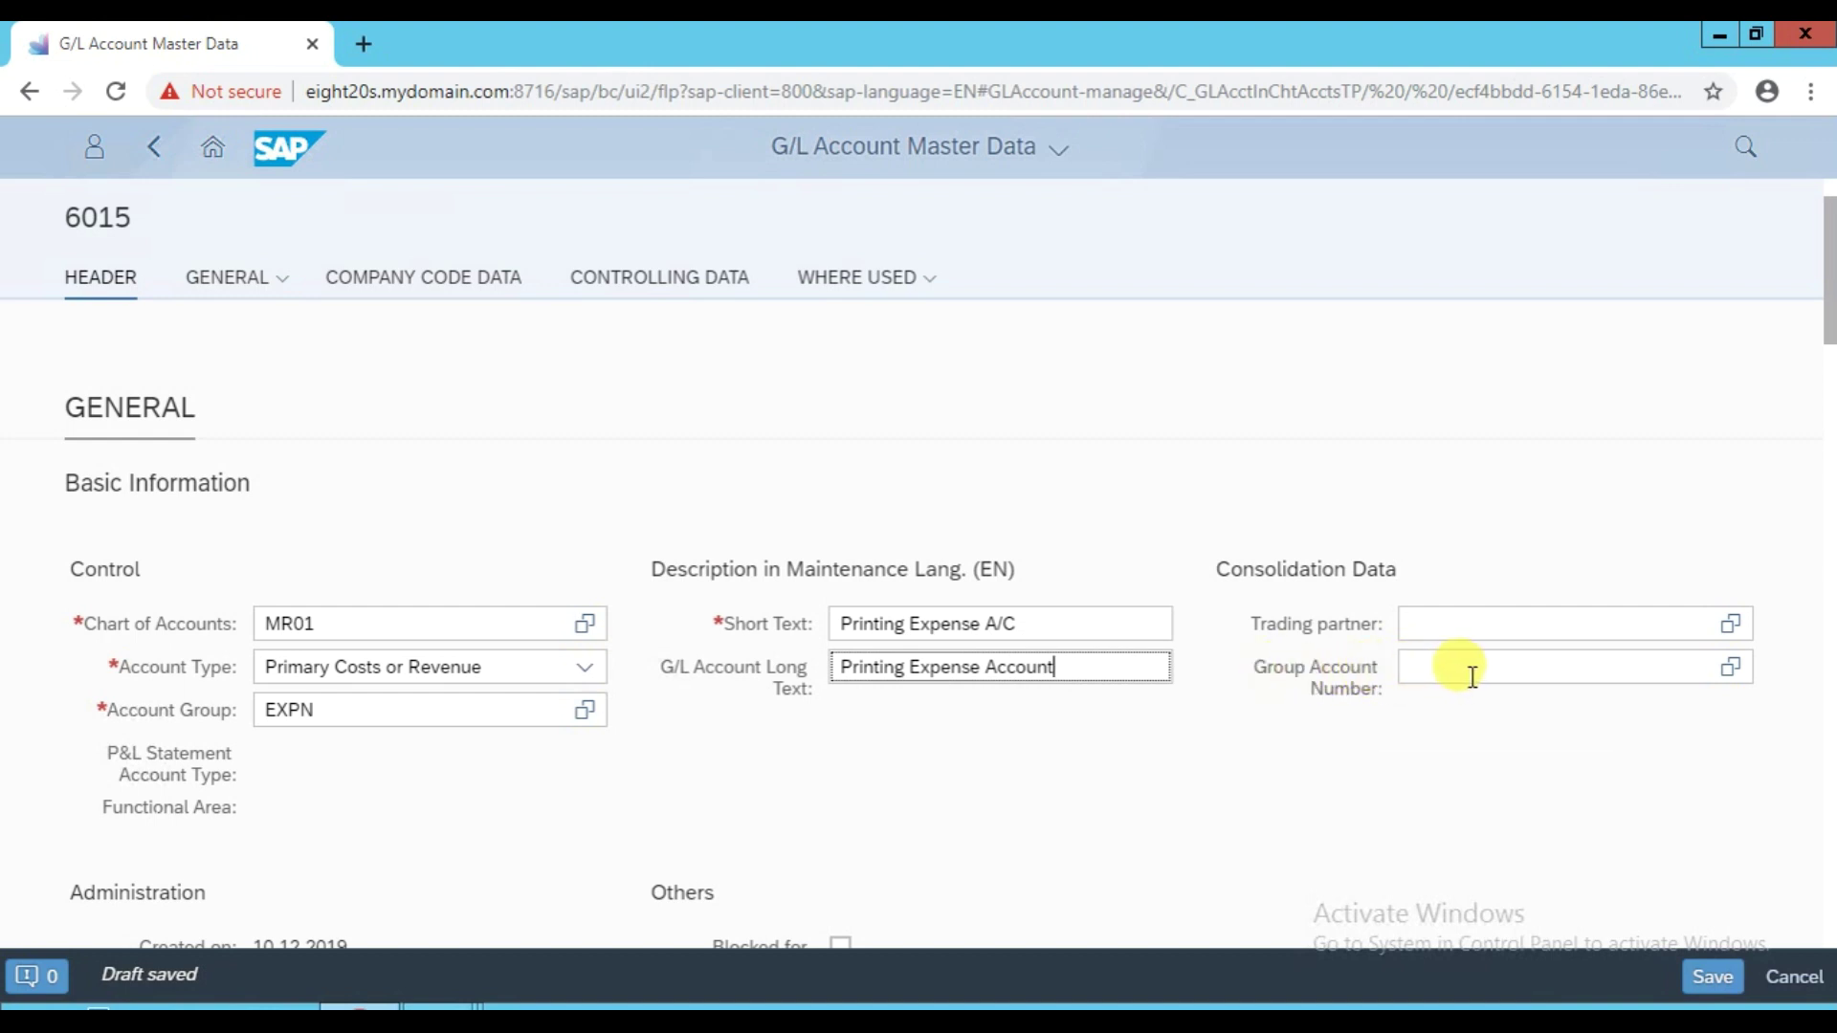
Look up the group accounts in chart VB01 and set the group account number to 20064, Printing Exp A/C
click(1739, 675)
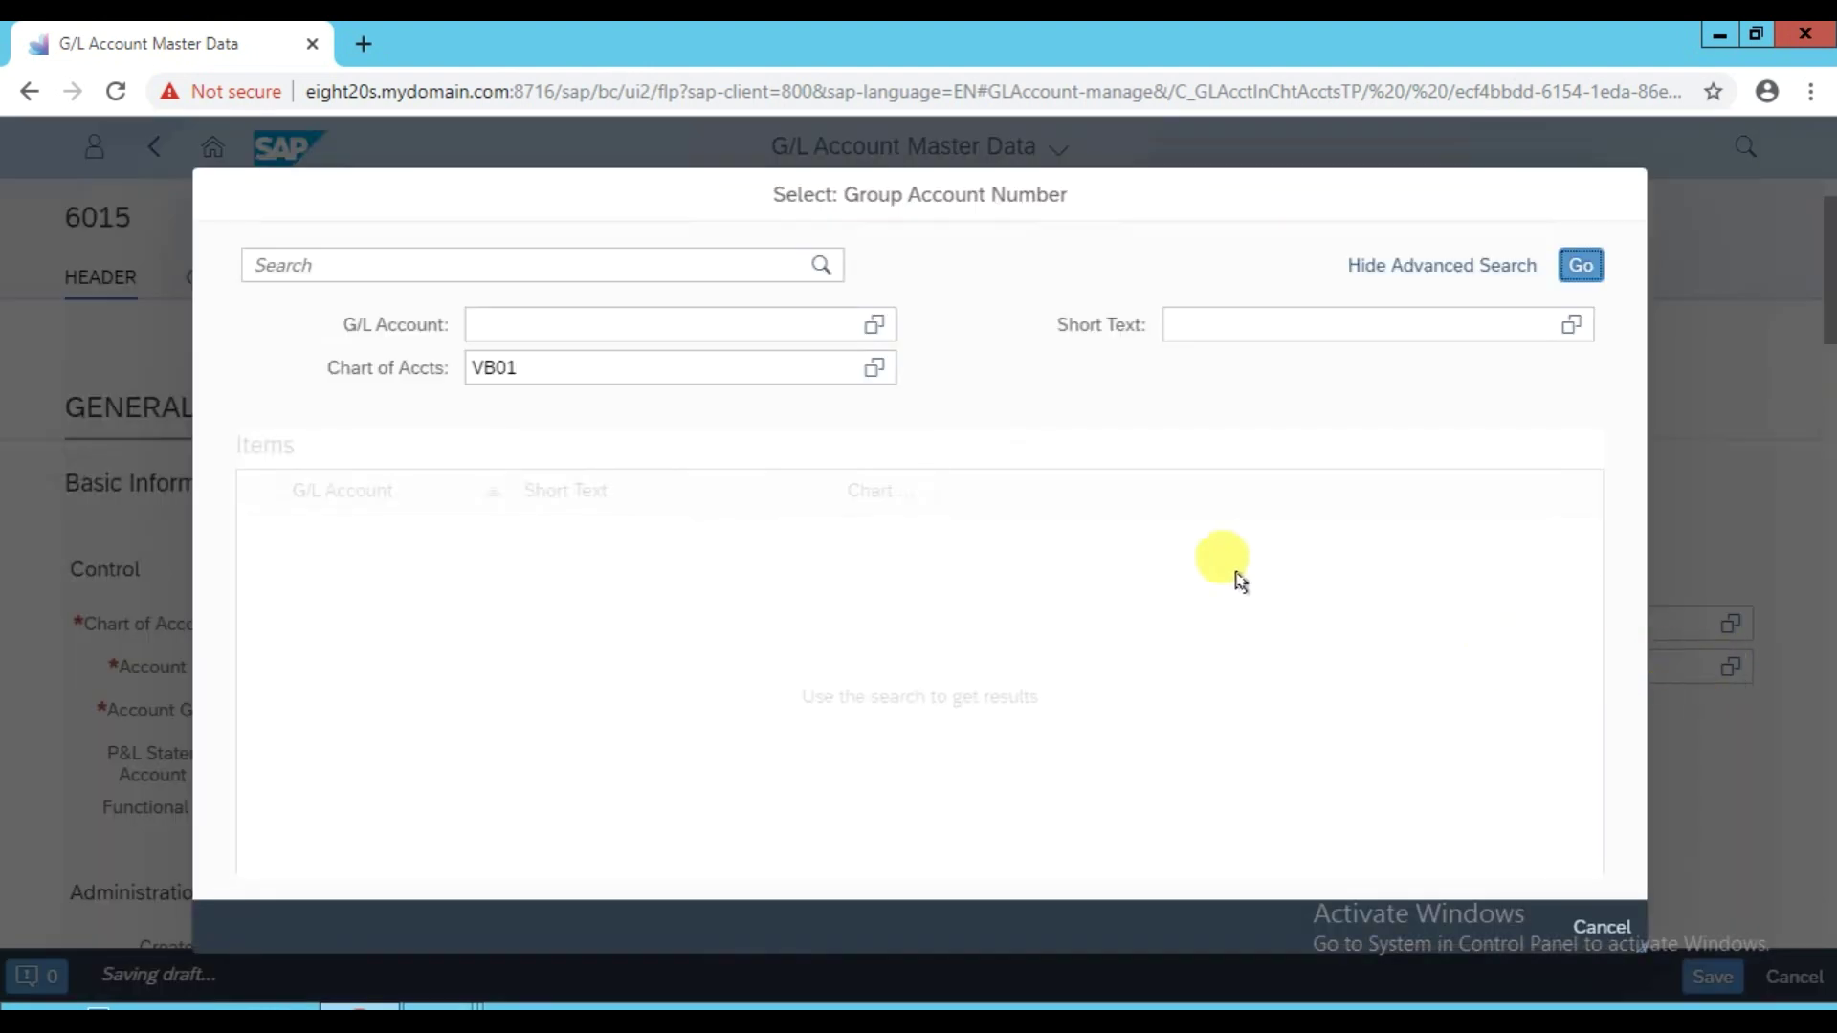
click(581, 375)
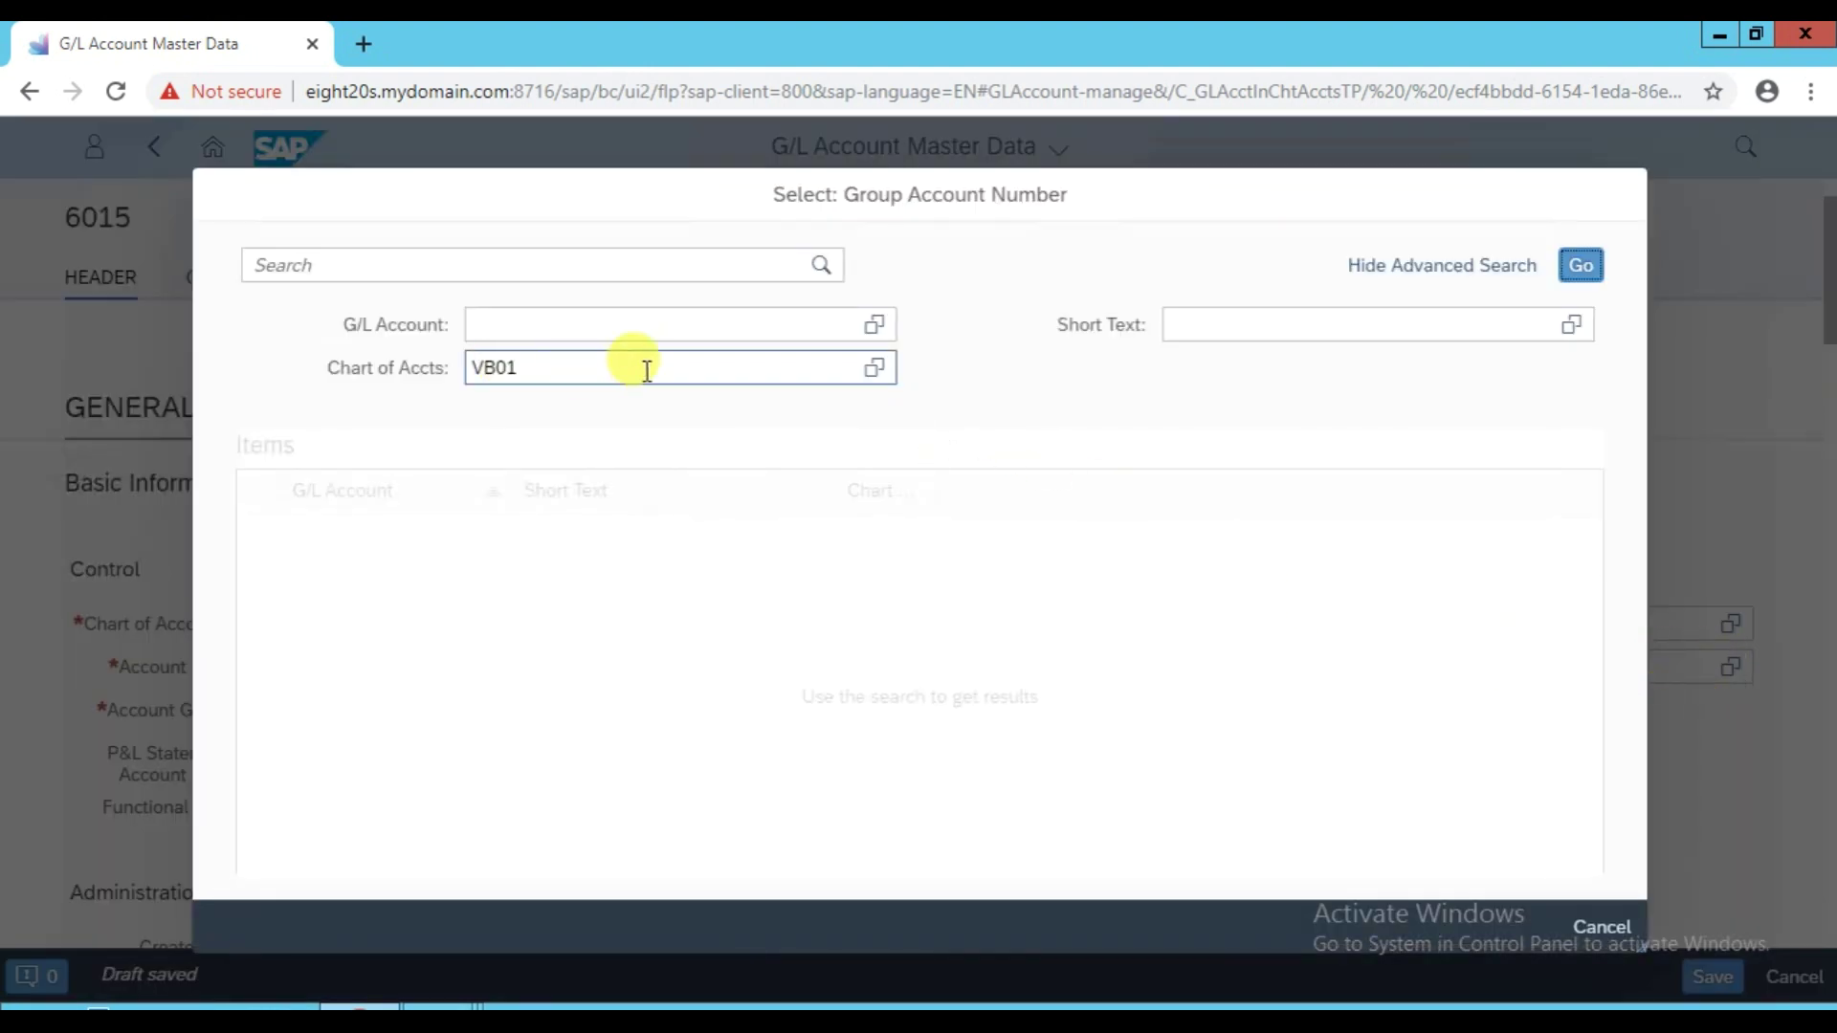
click(1582, 268)
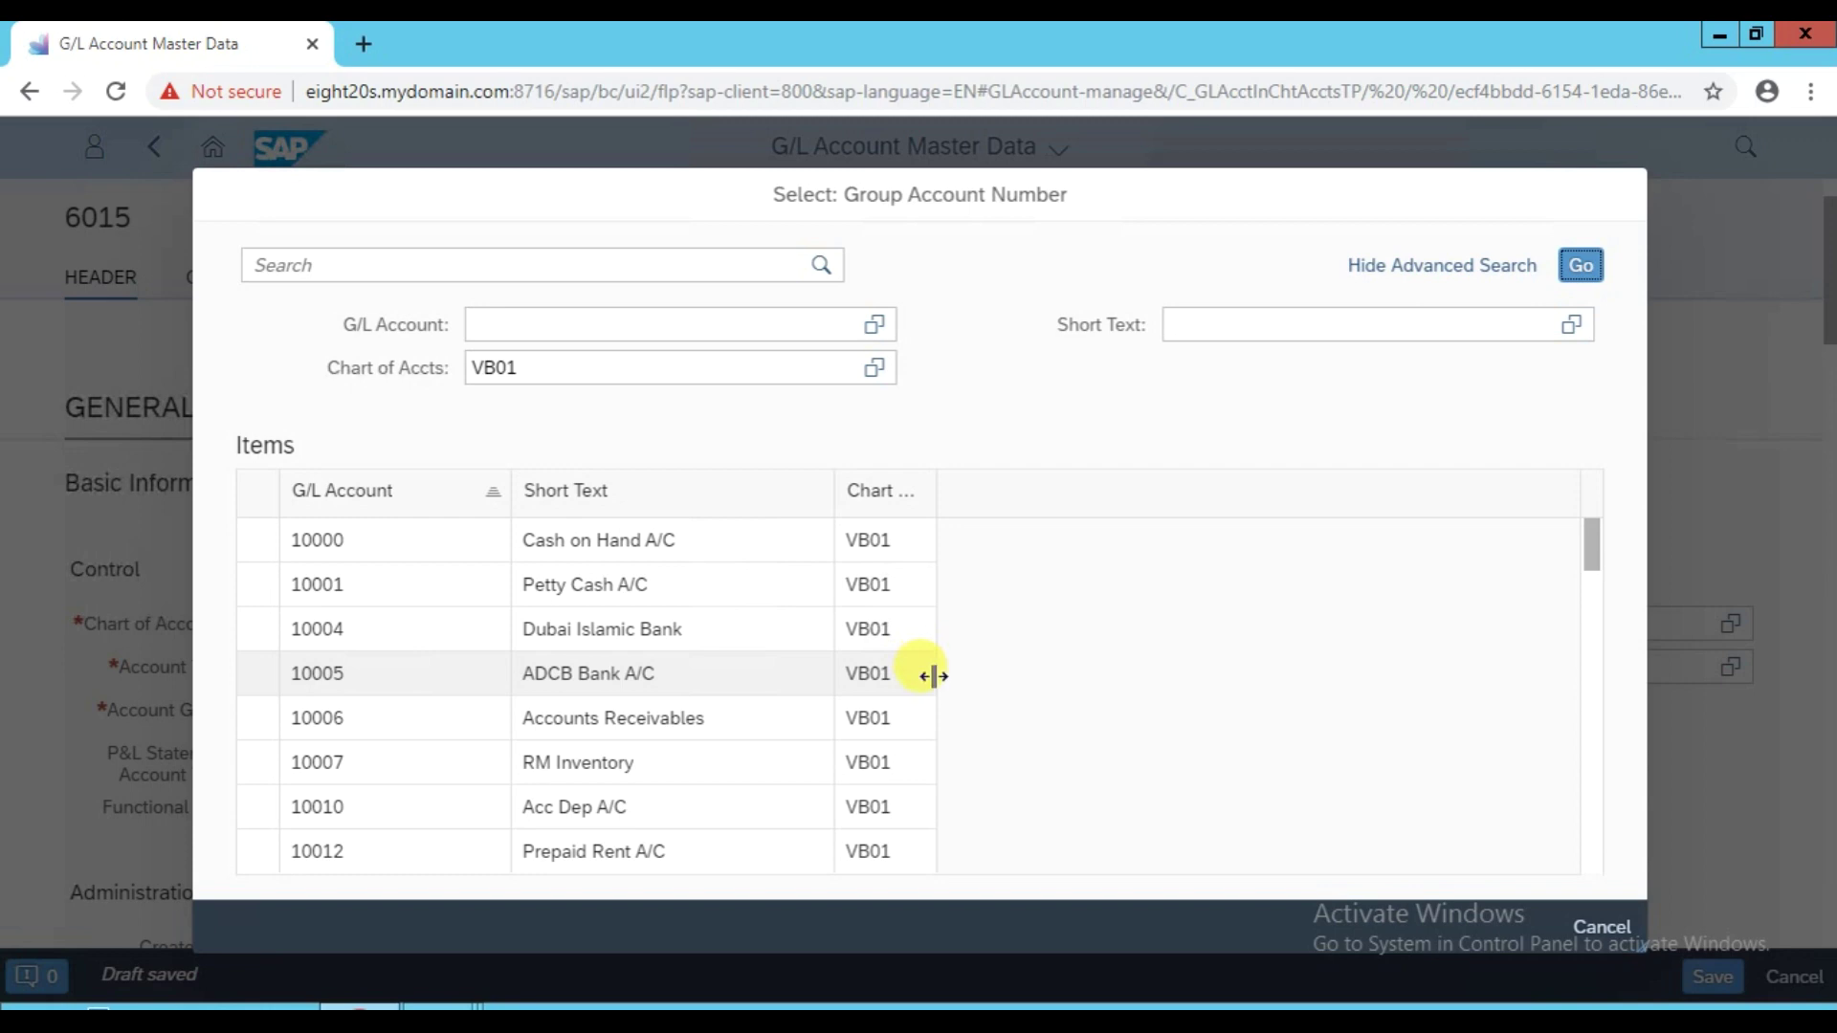
scroll(1243, 660, down, 3)
click(1594, 674)
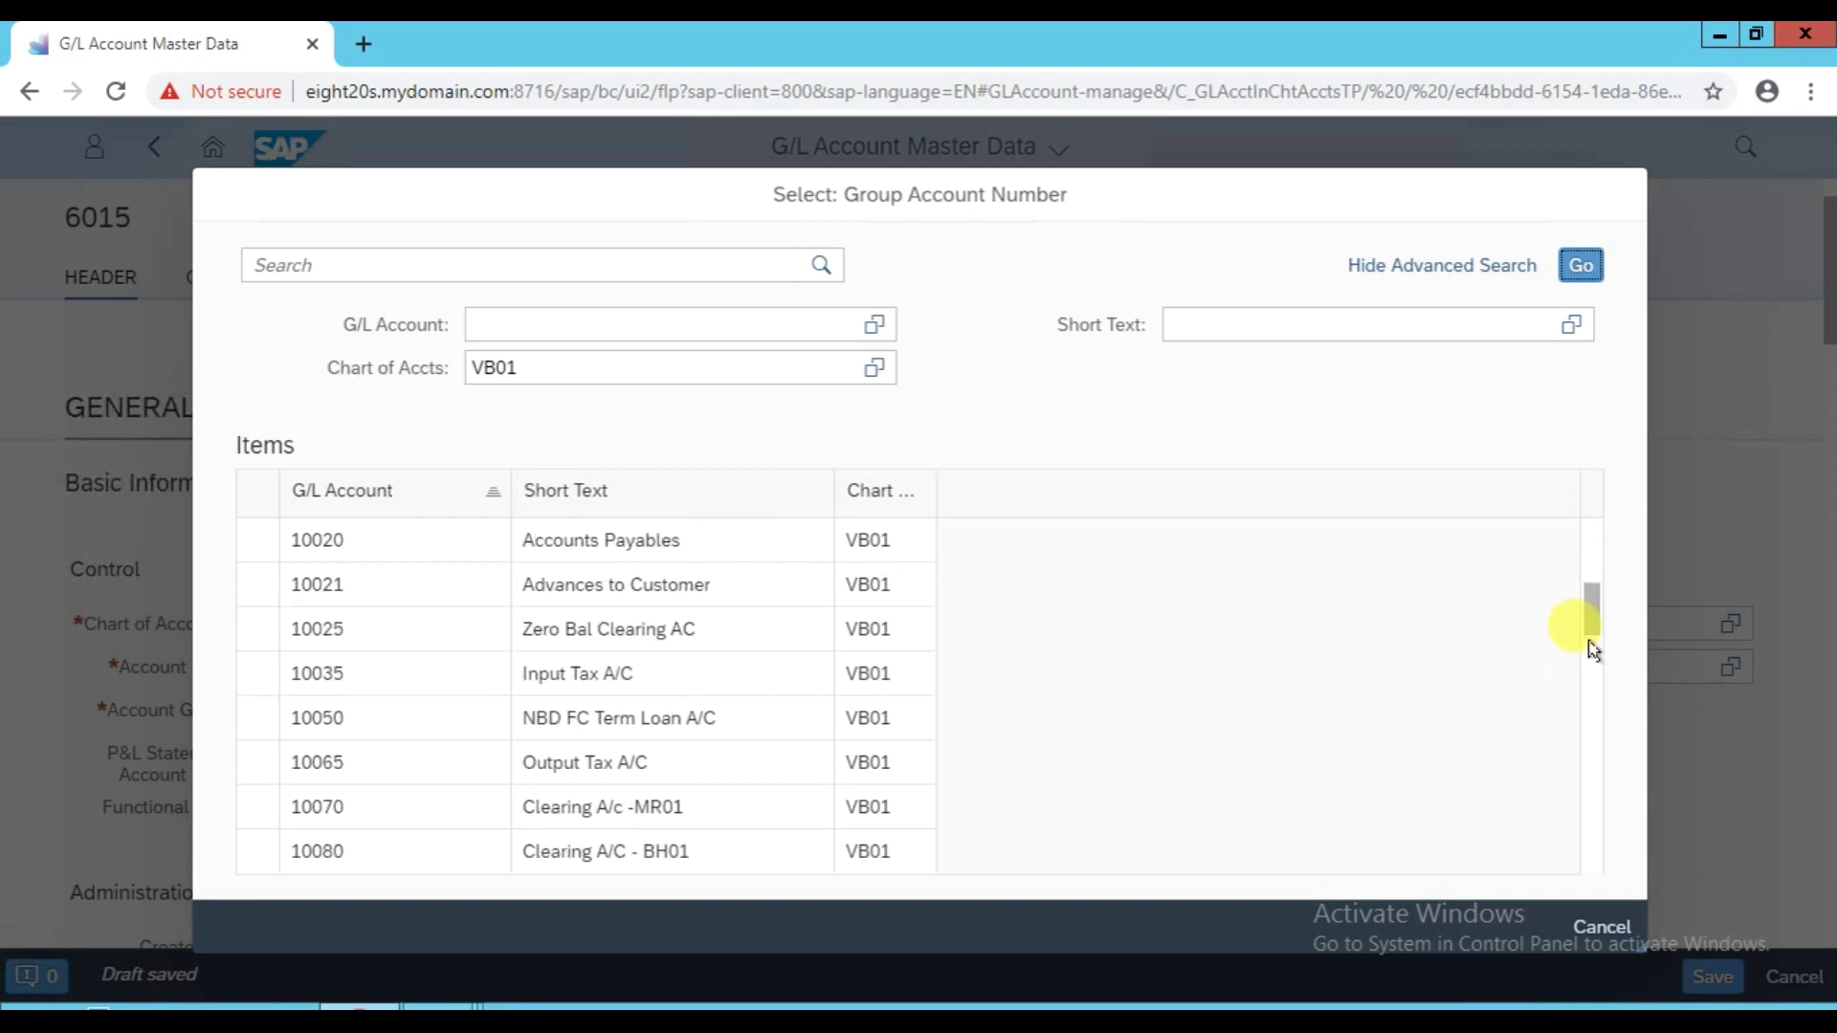
click(1585, 705)
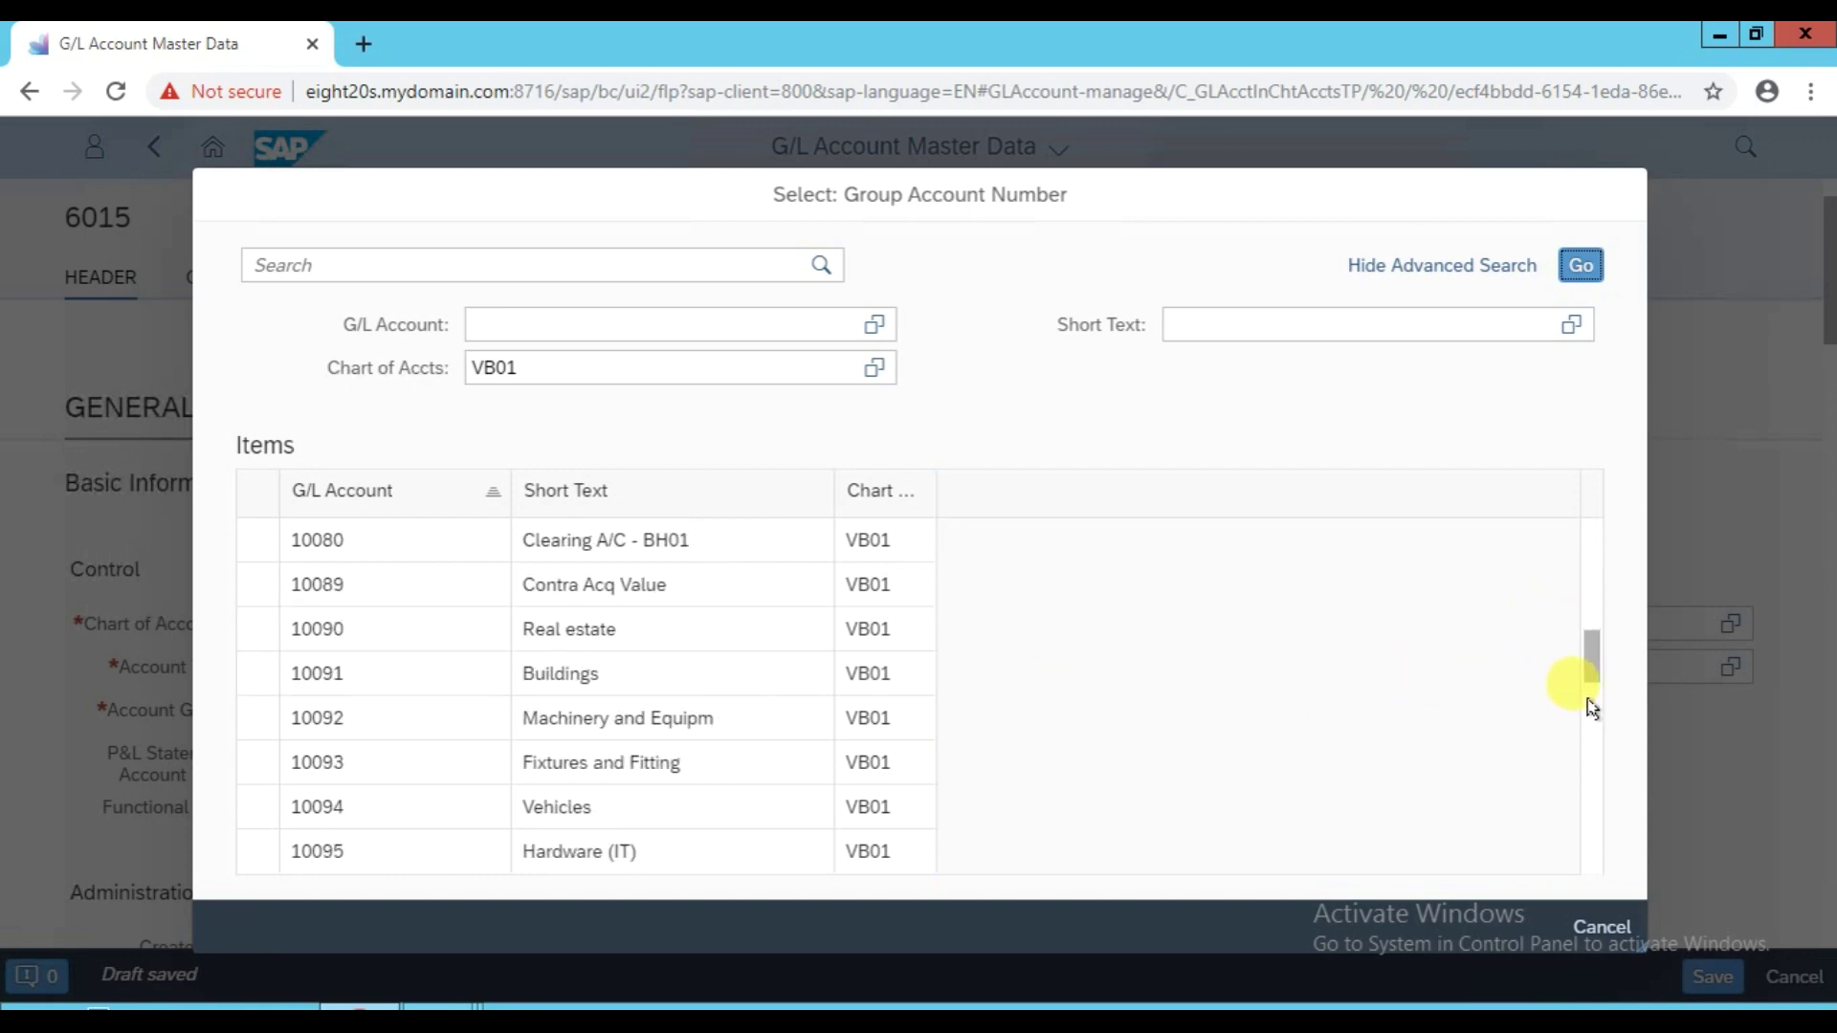
click(1594, 760)
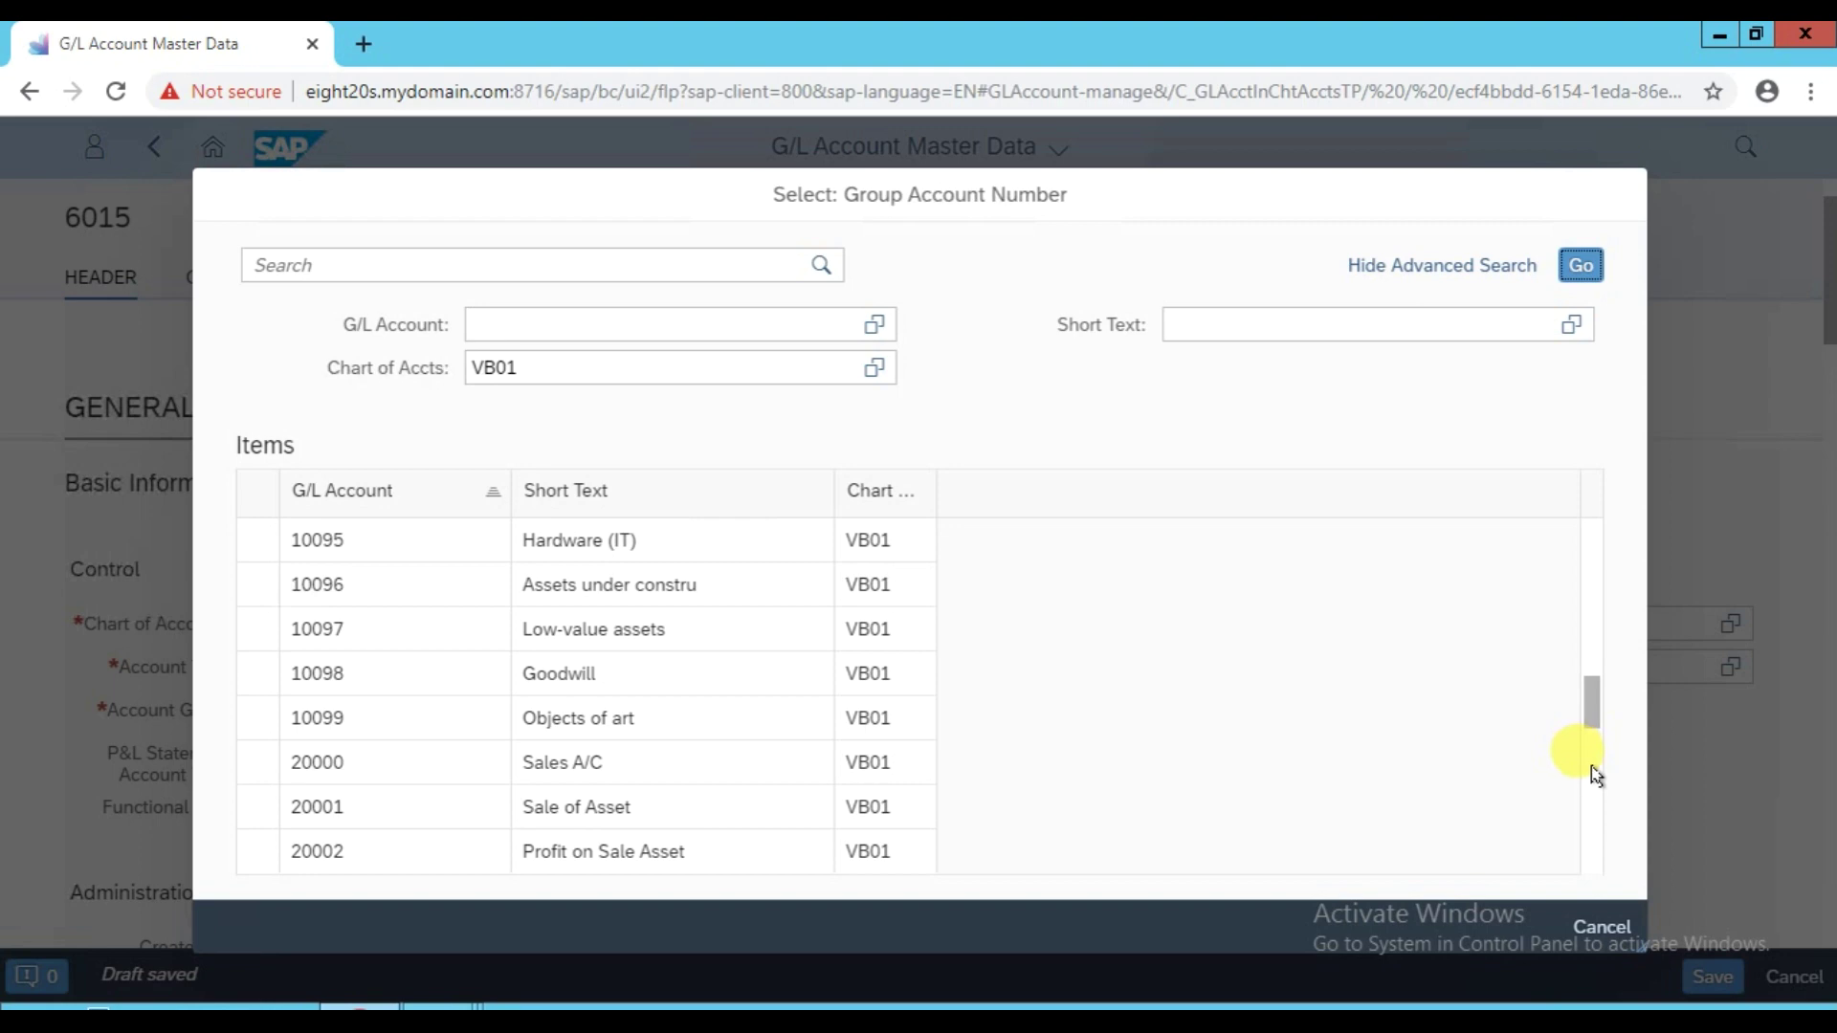
click(1593, 770)
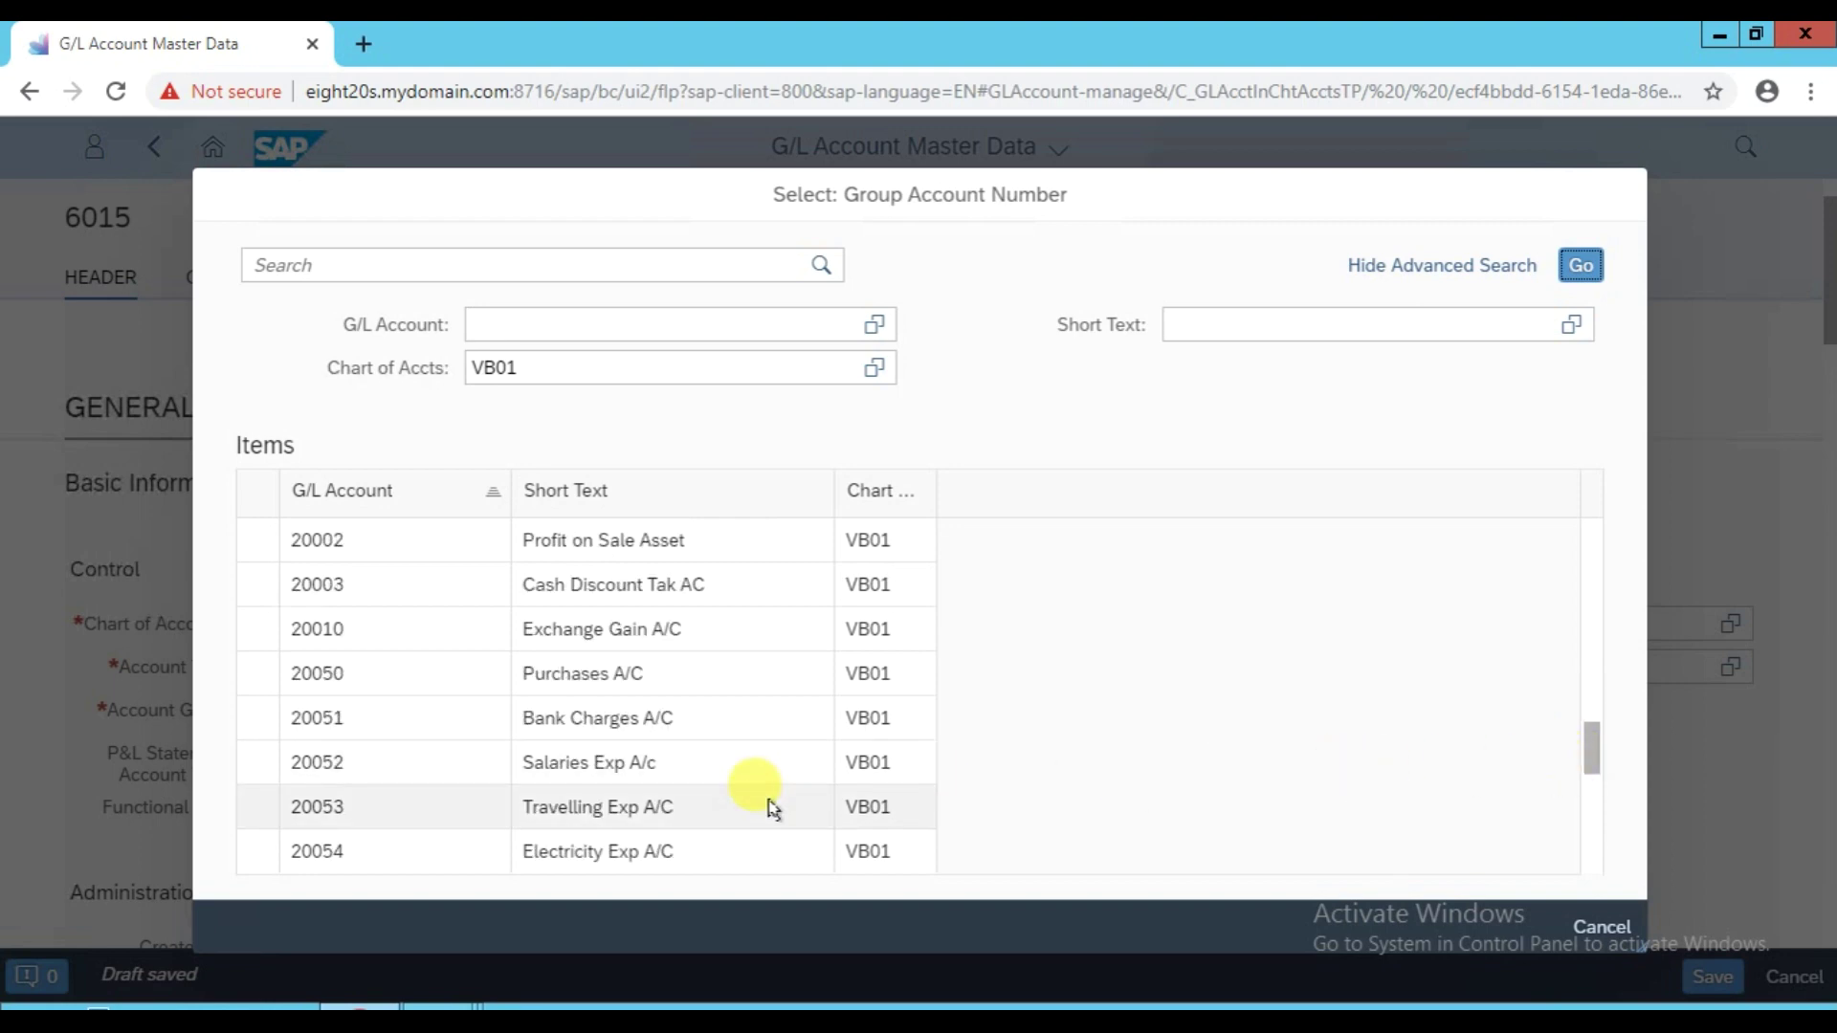
scroll(768, 806, down, 7)
scroll(771, 809, down, 1)
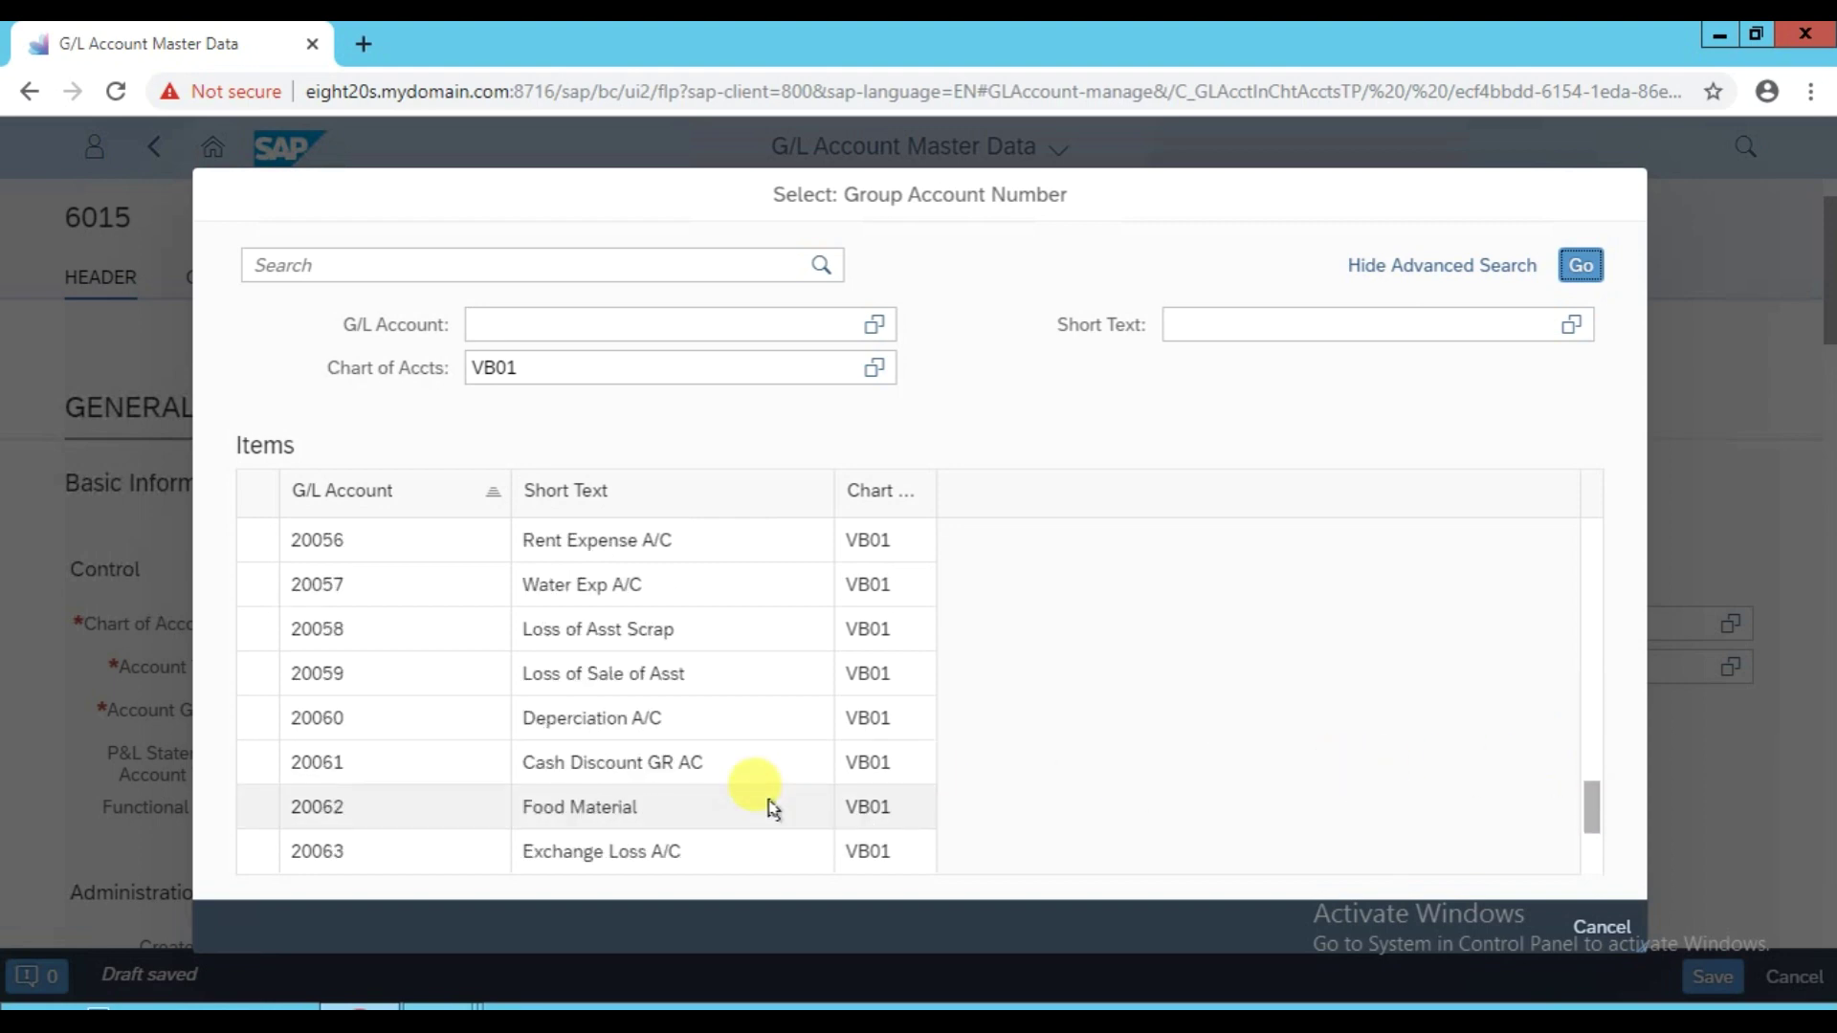
scroll(768, 806, down, 1)
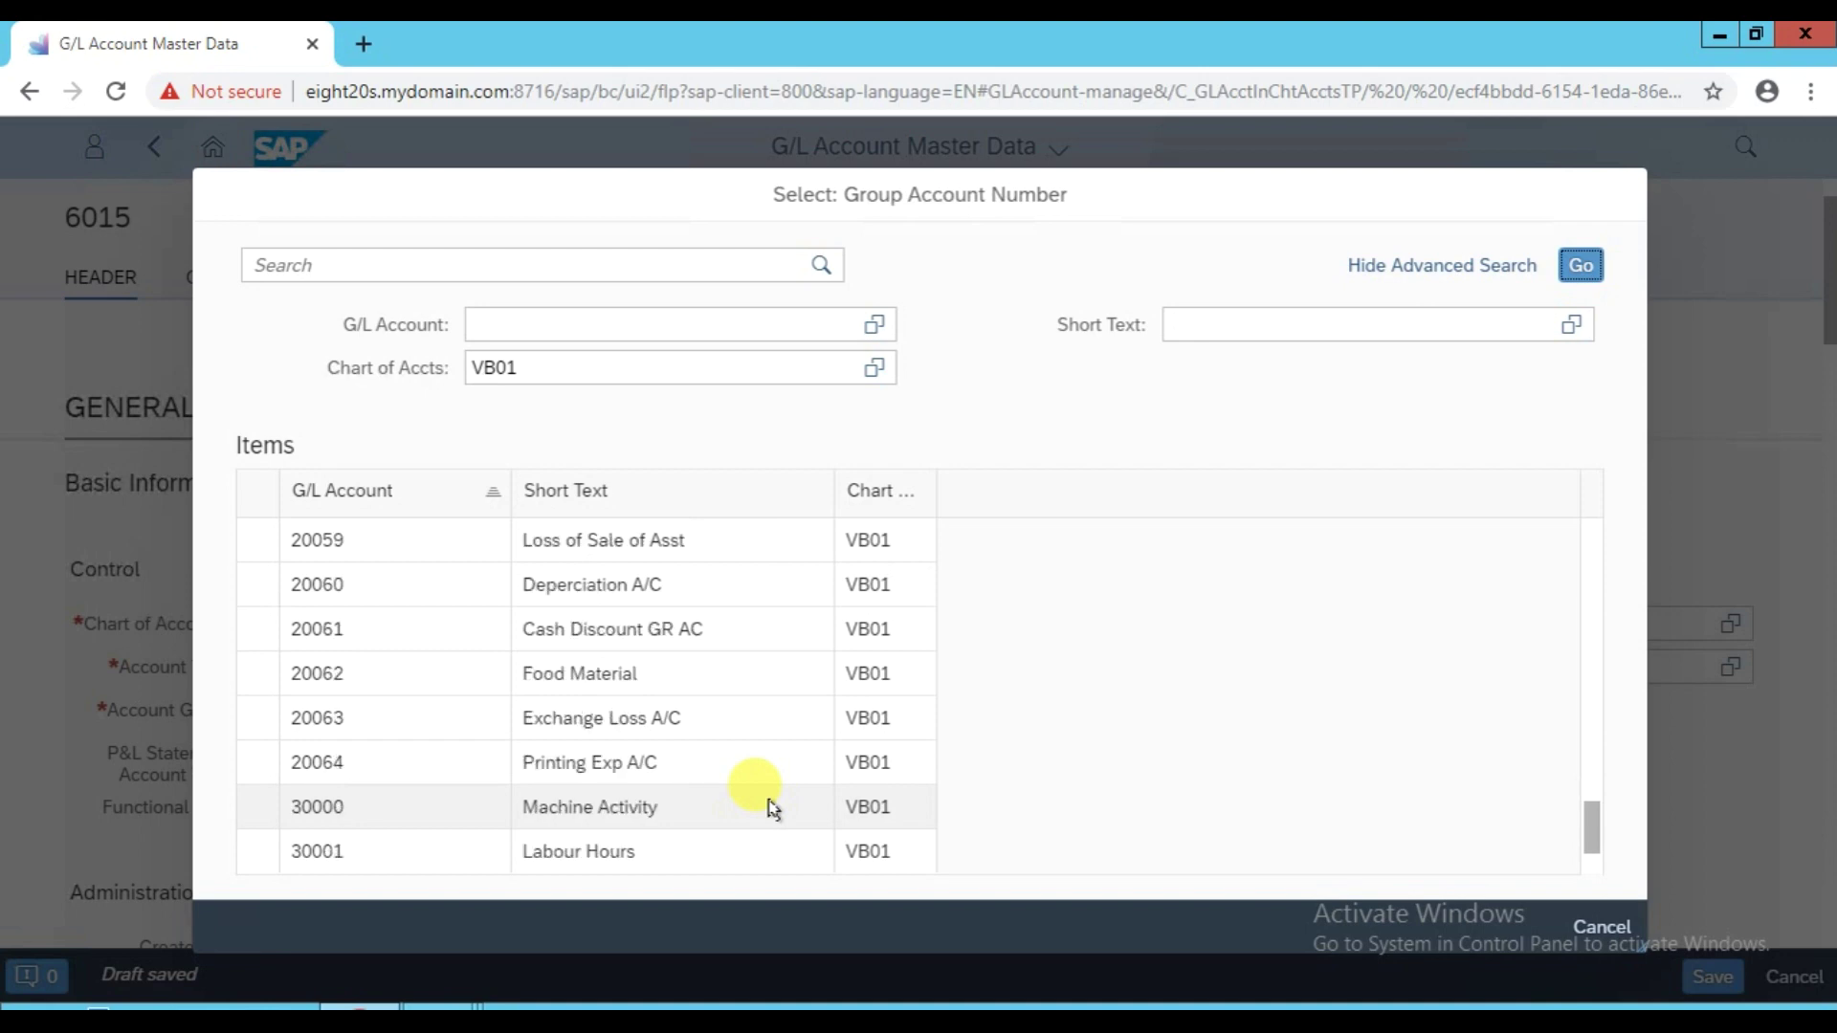
click(437, 765)
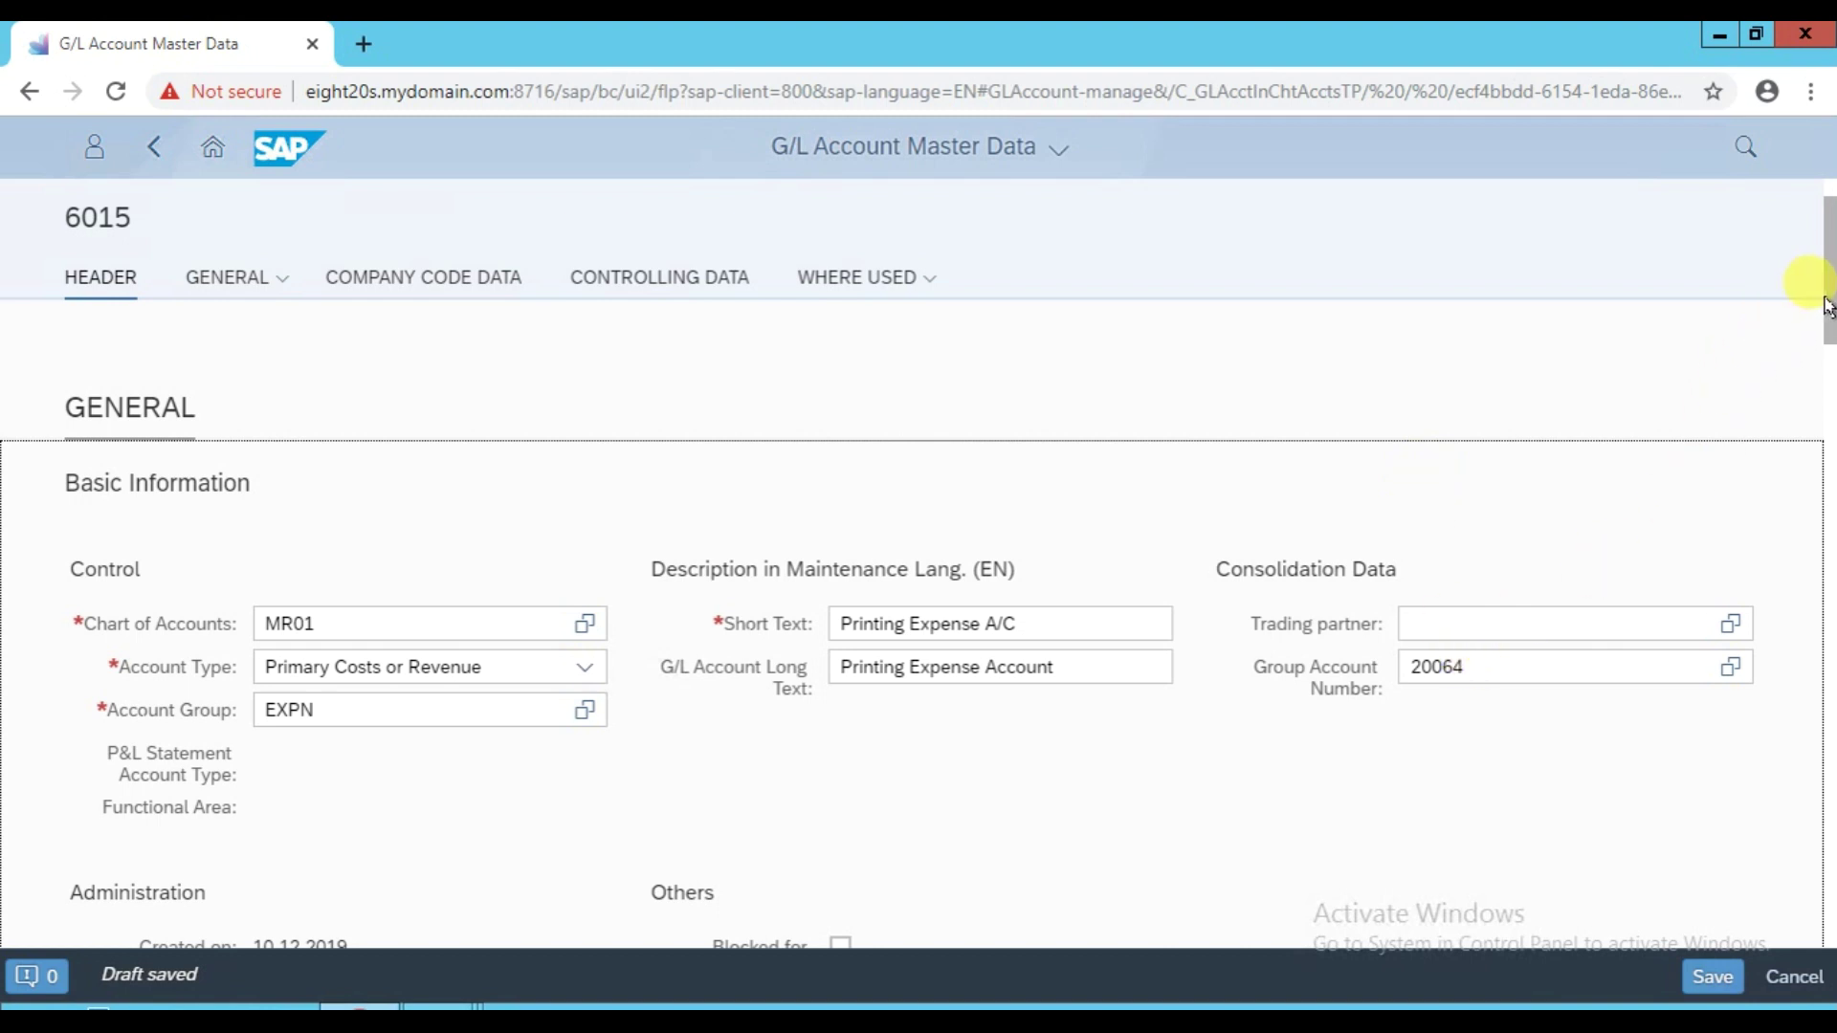
scroll(1029, 570, down, 1)
scroll(1028, 570, down, 1)
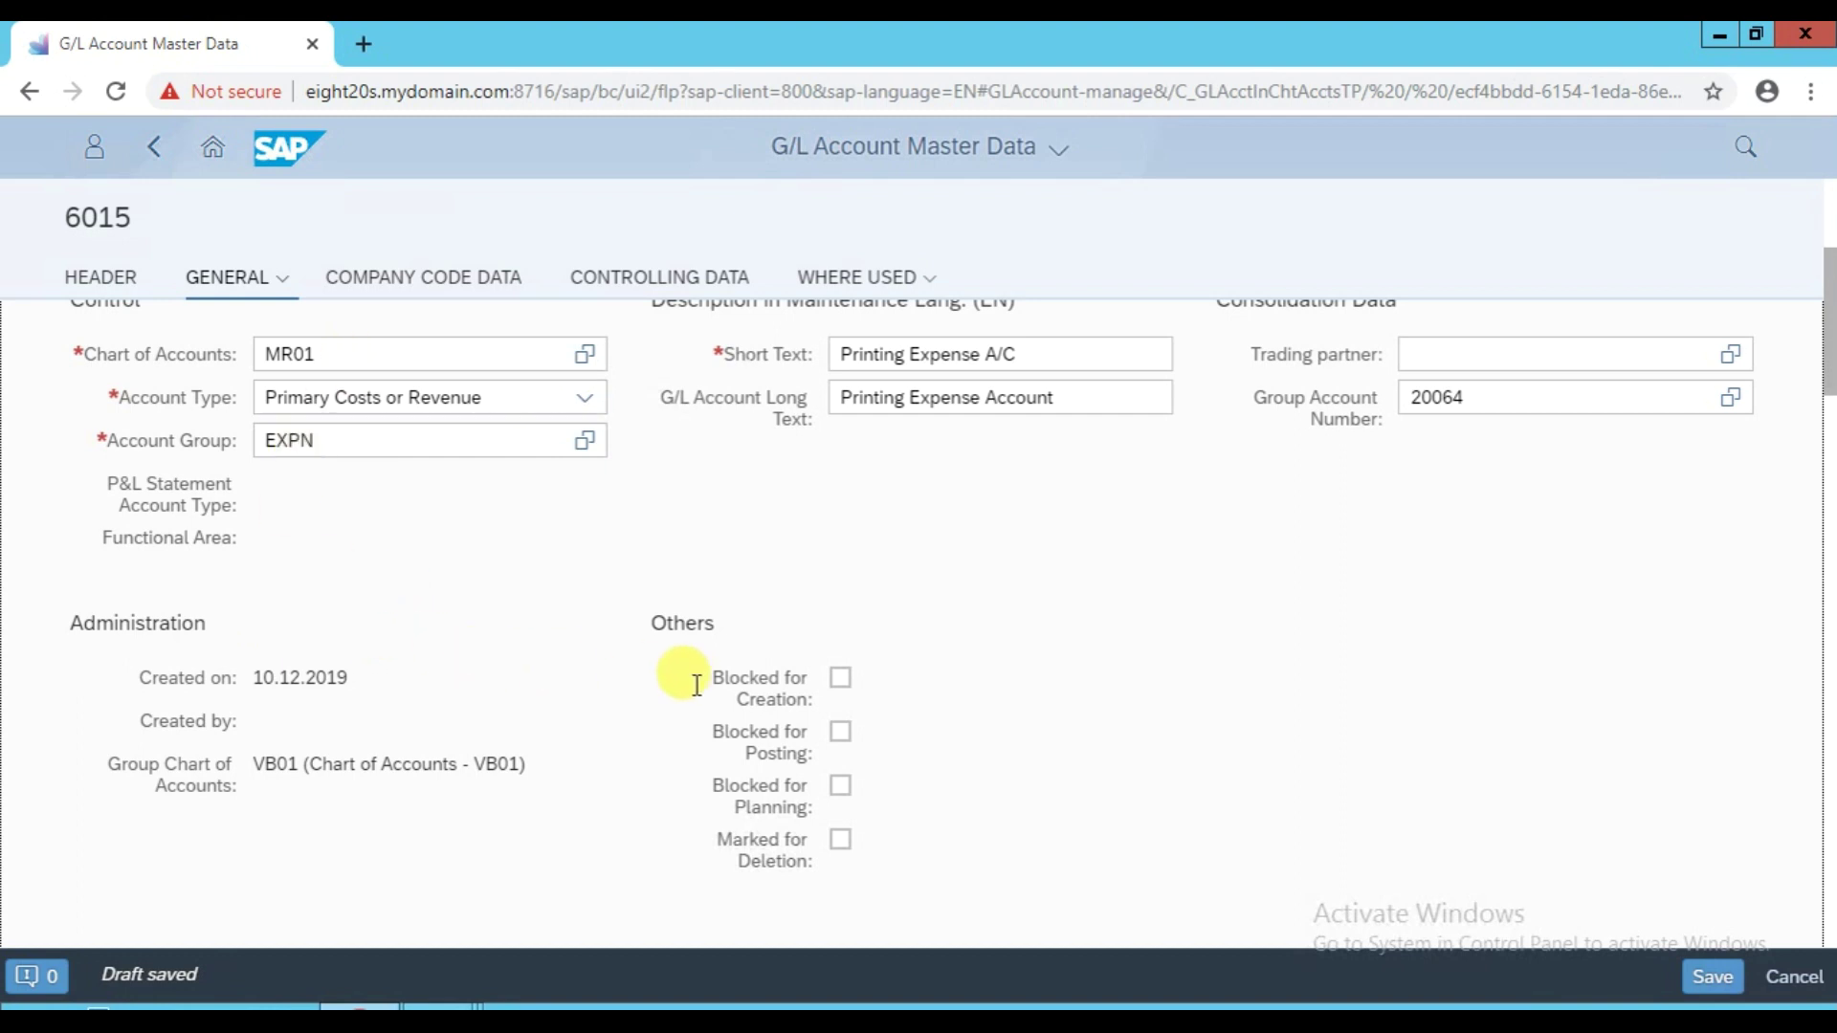
Add a new company code assignment to account 6015 for company code MR01
scroll(696, 685, down, 2)
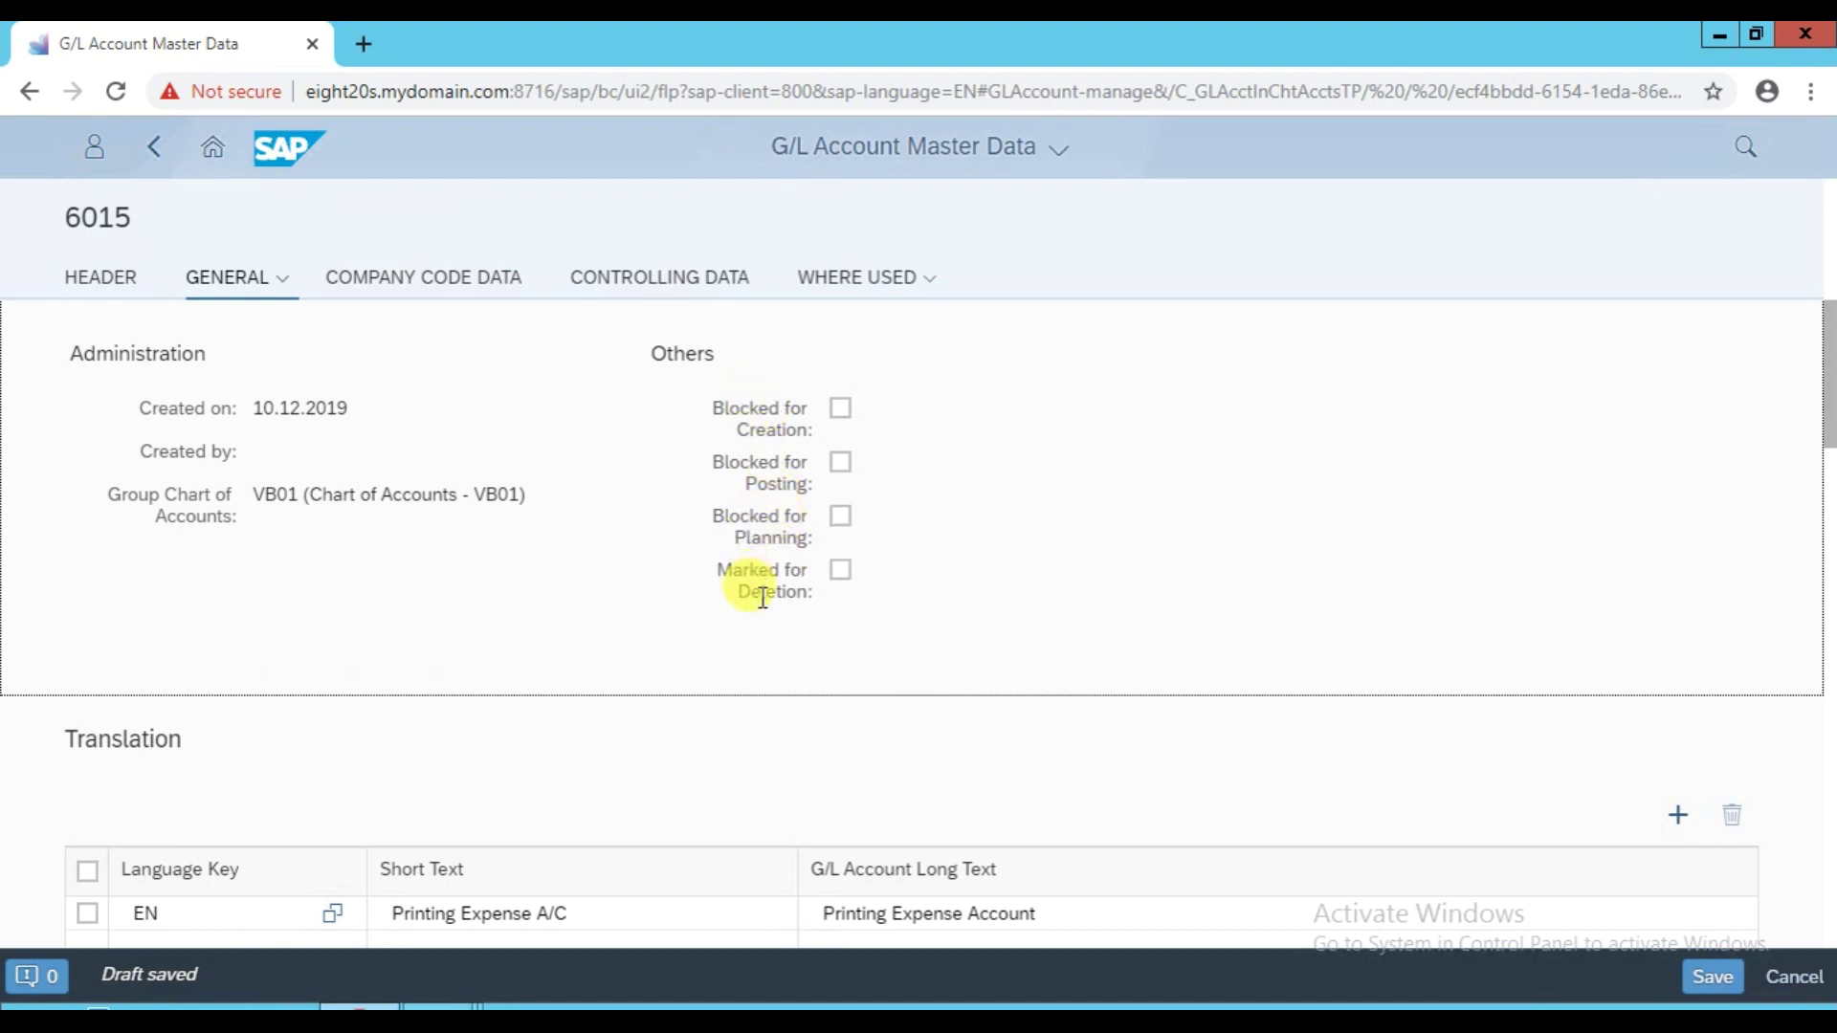
scroll(636, 670, down, 2)
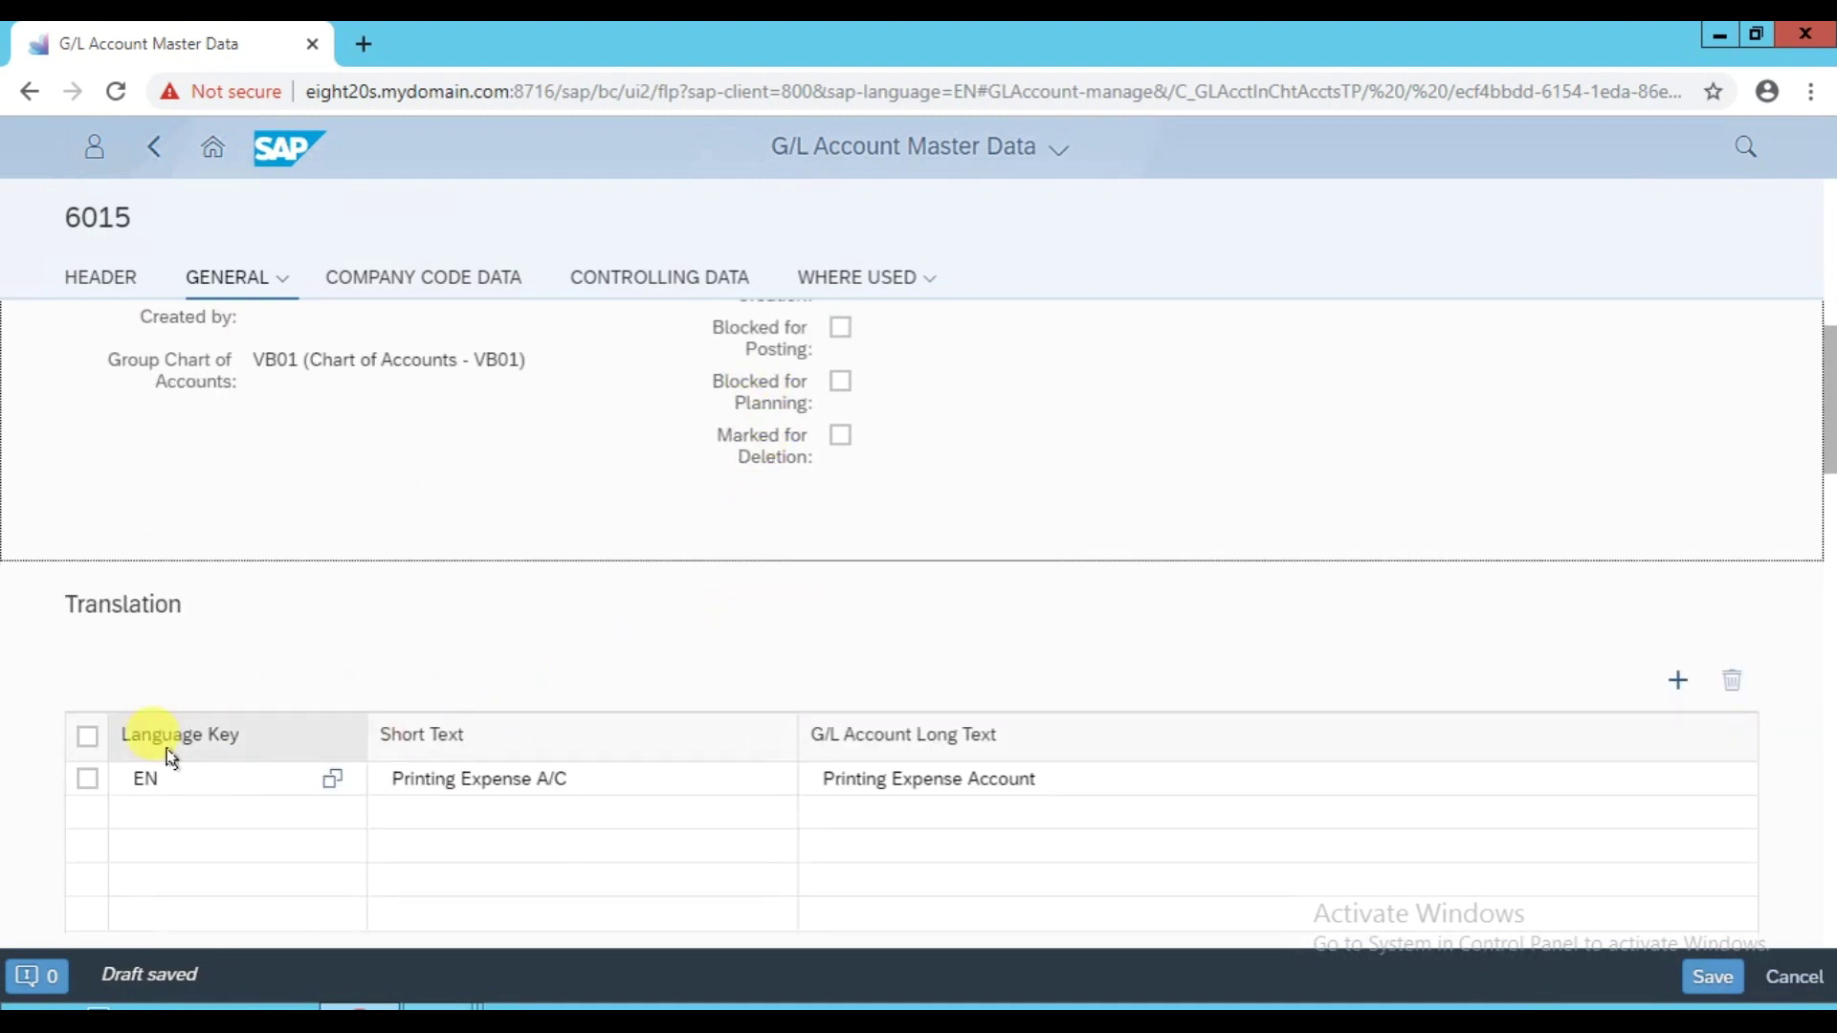
click(277, 285)
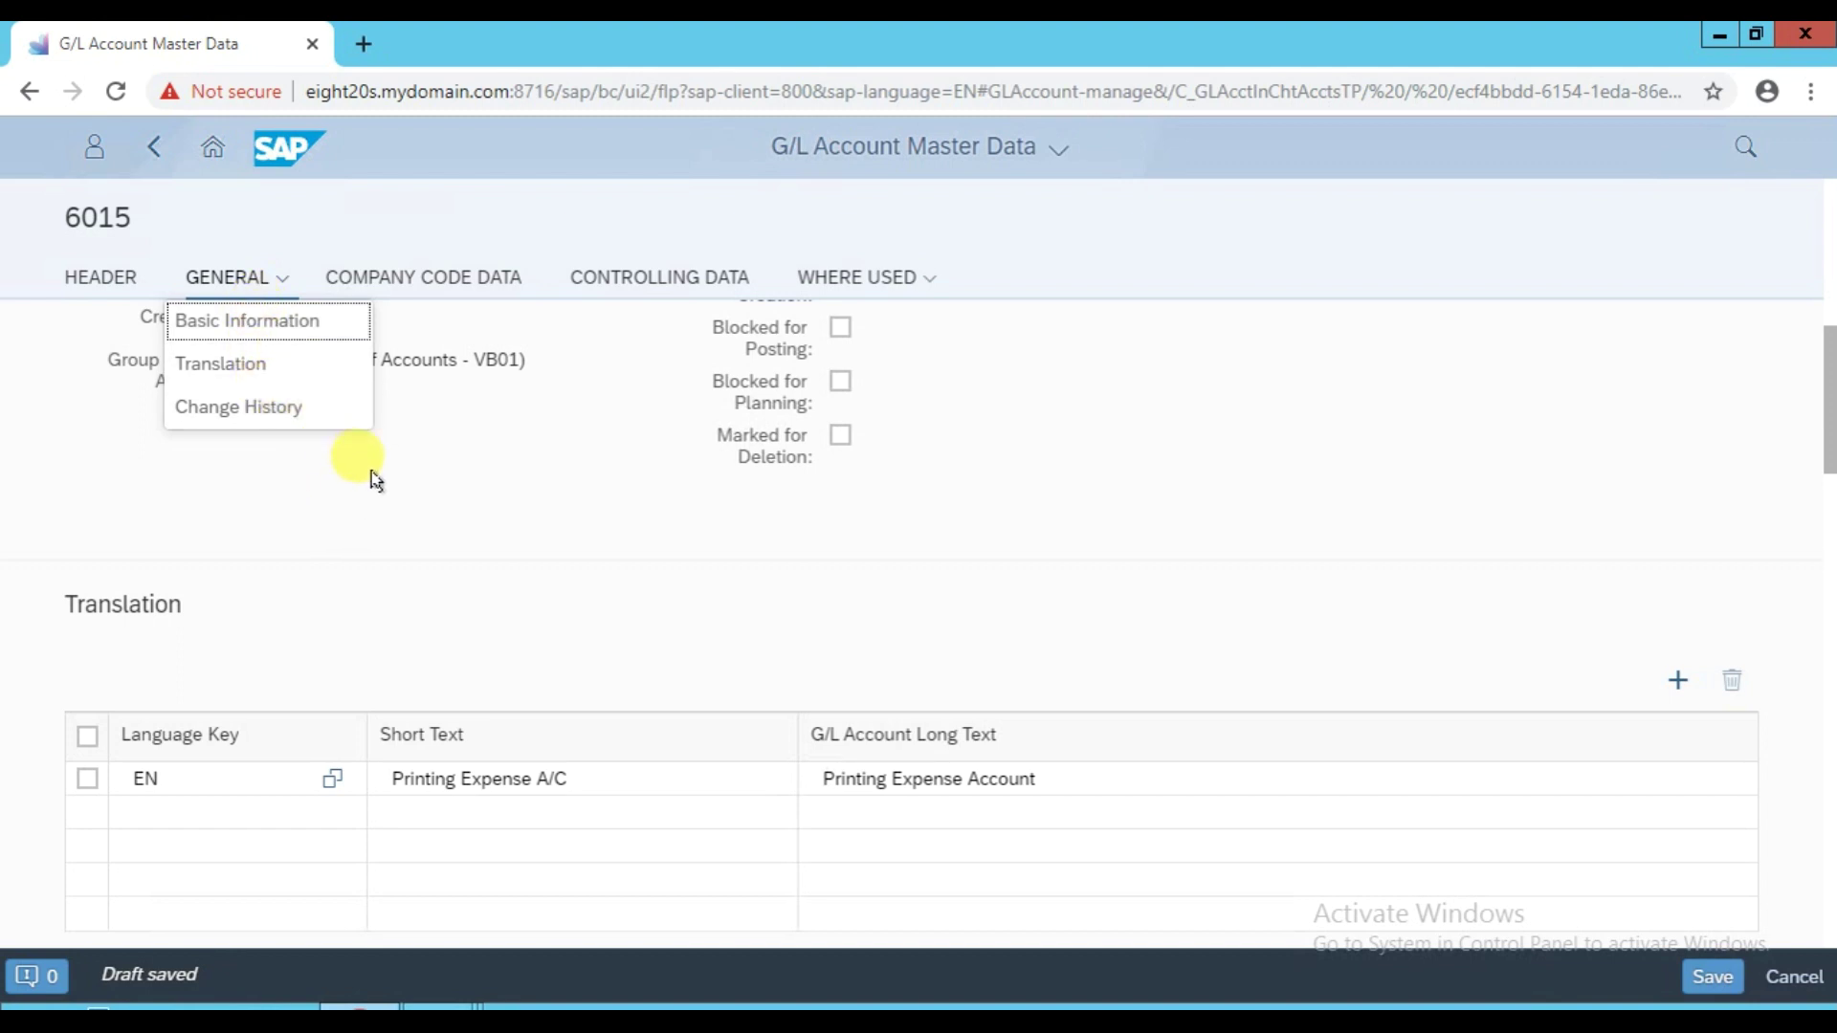
scroll(568, 517, up, 3)
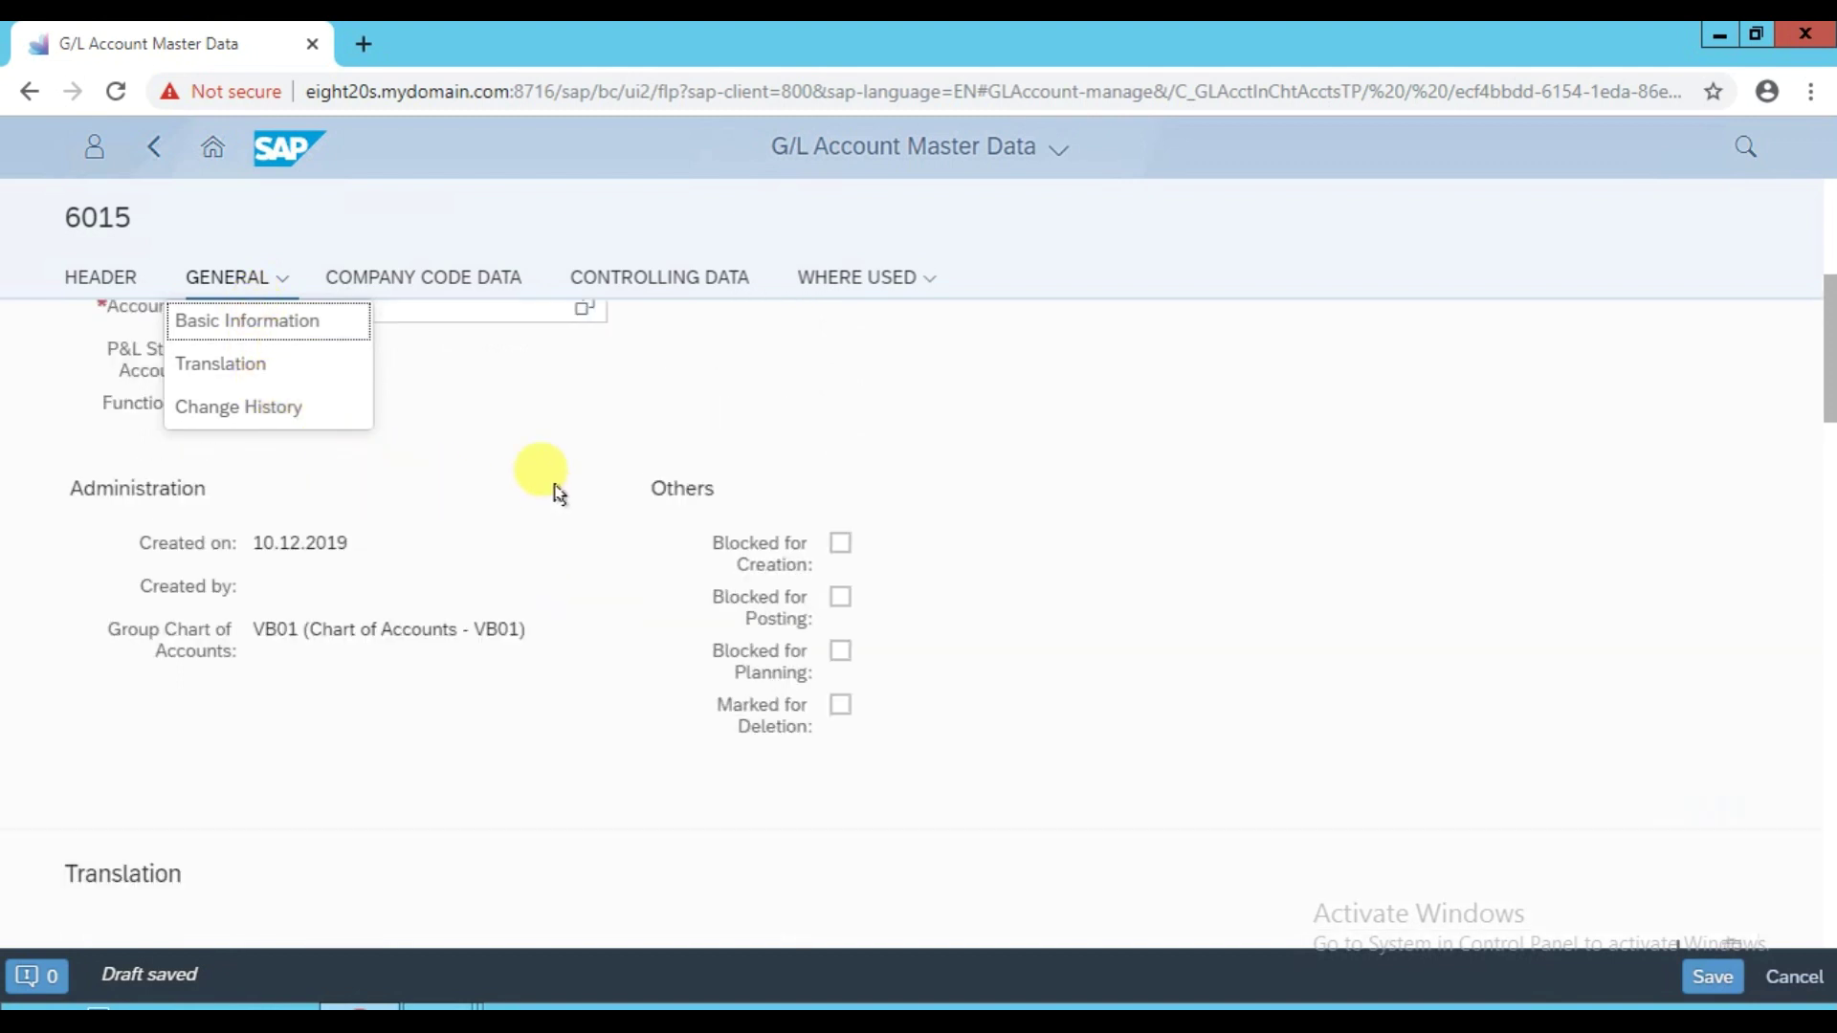
click(432, 279)
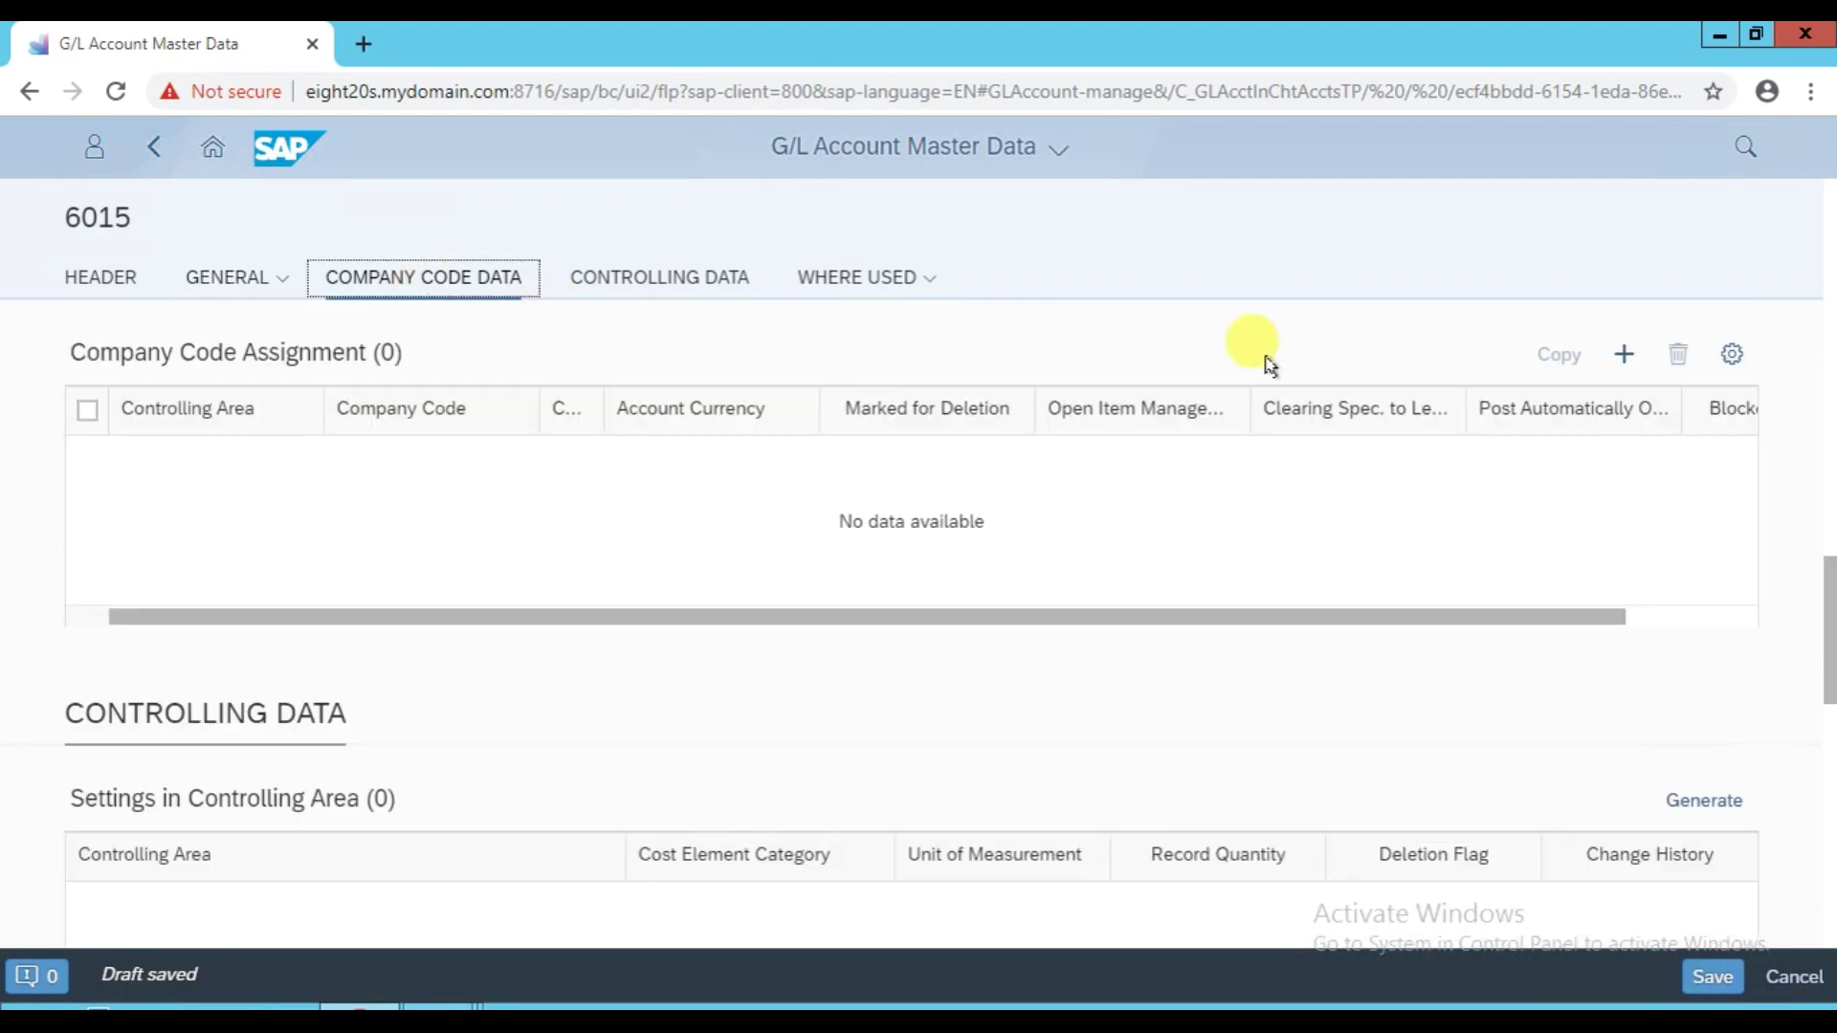
click(1620, 354)
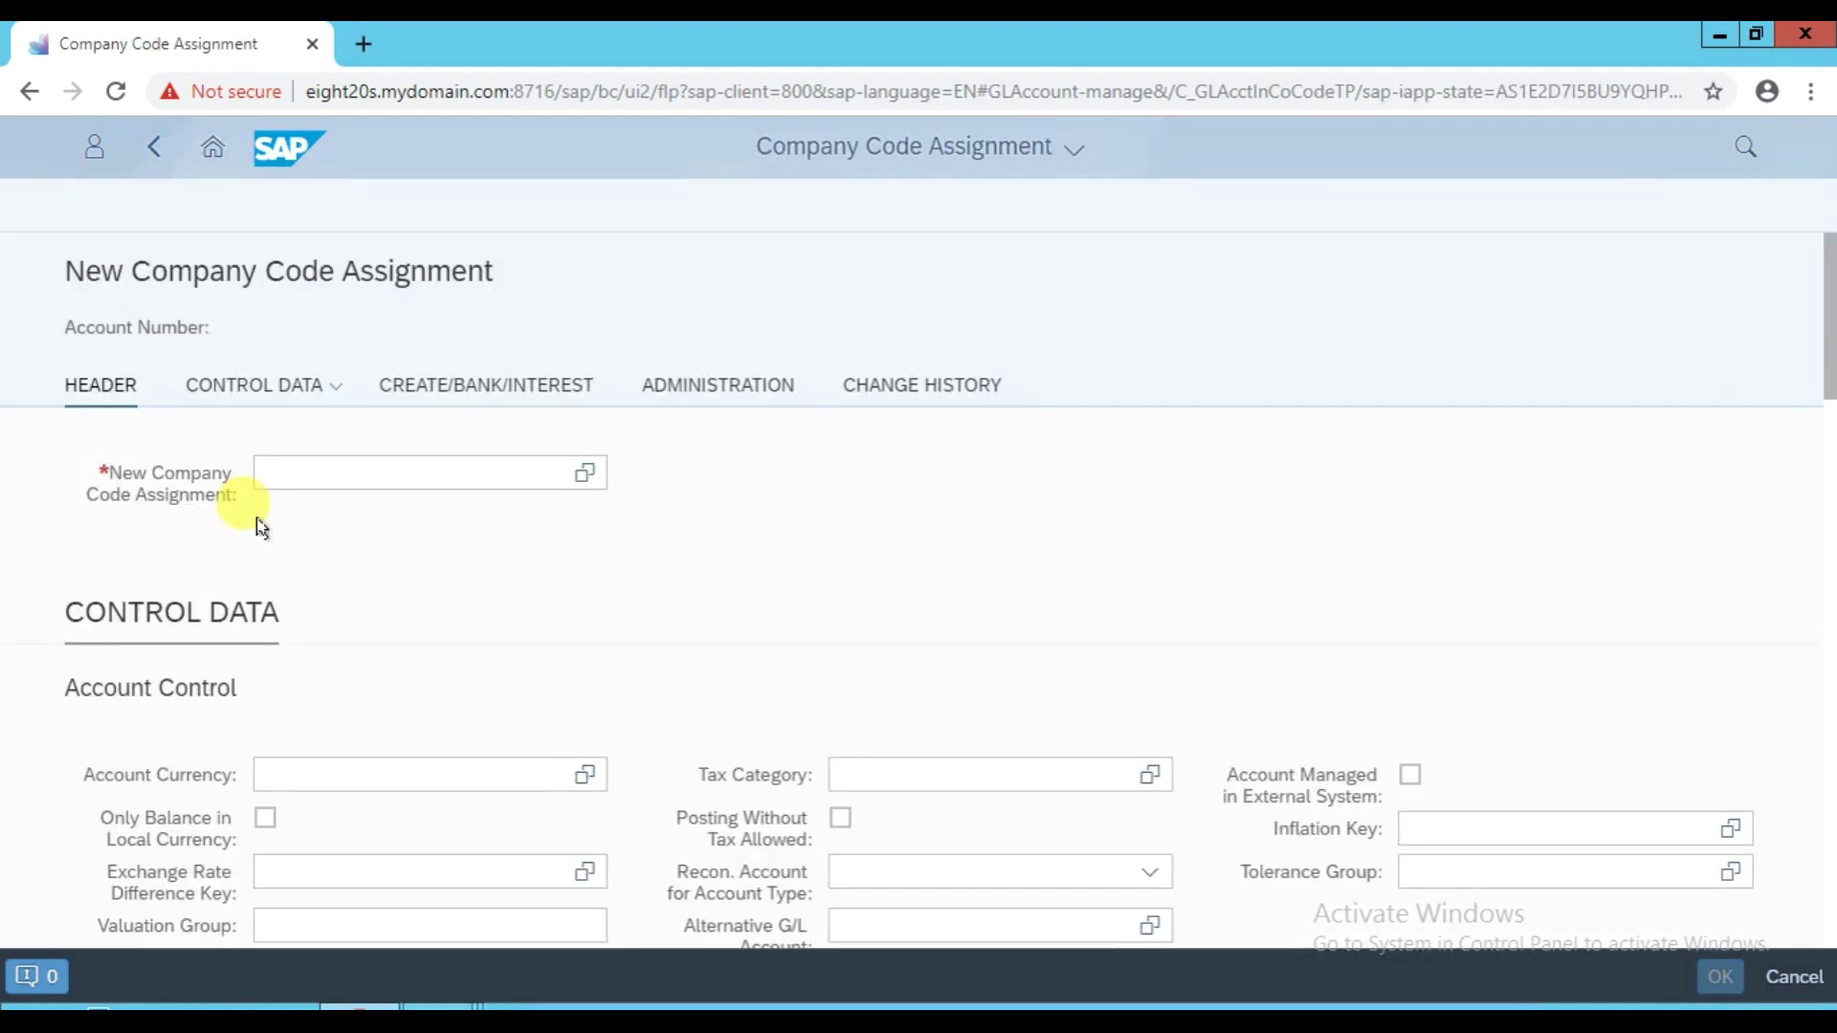
click(307, 484)
text(mr01)
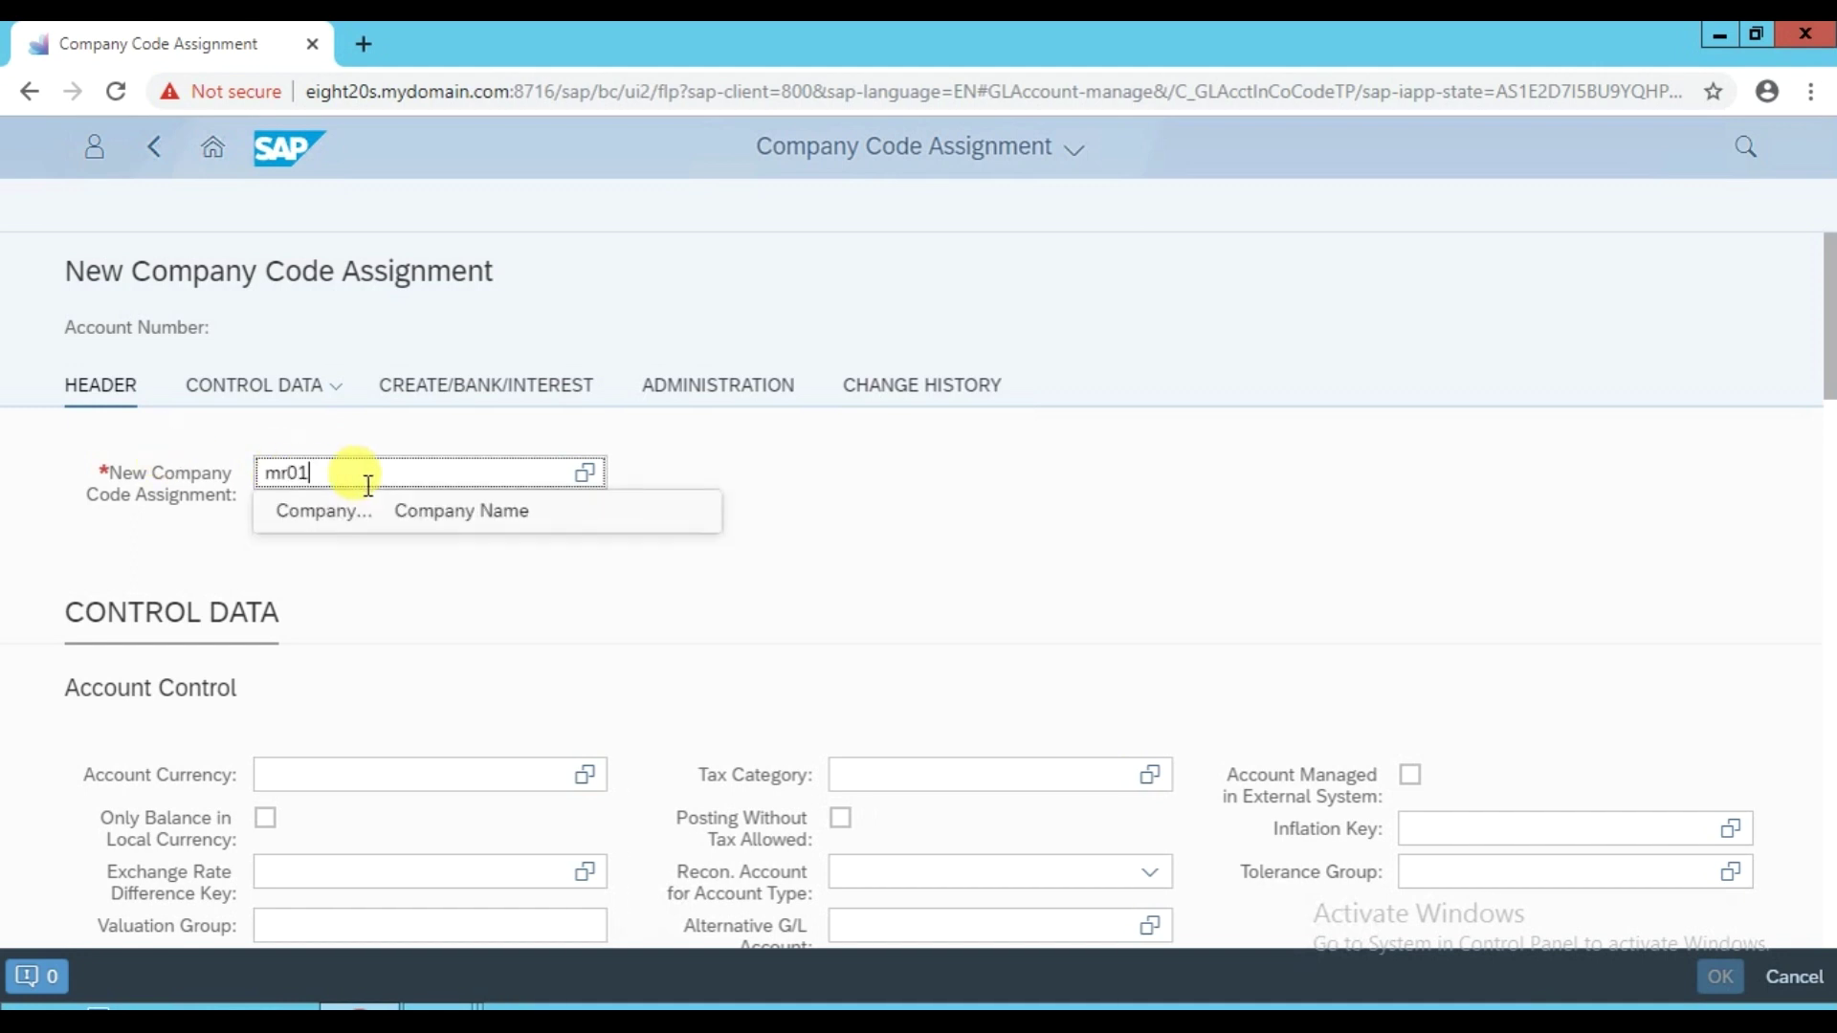
key(Tab)
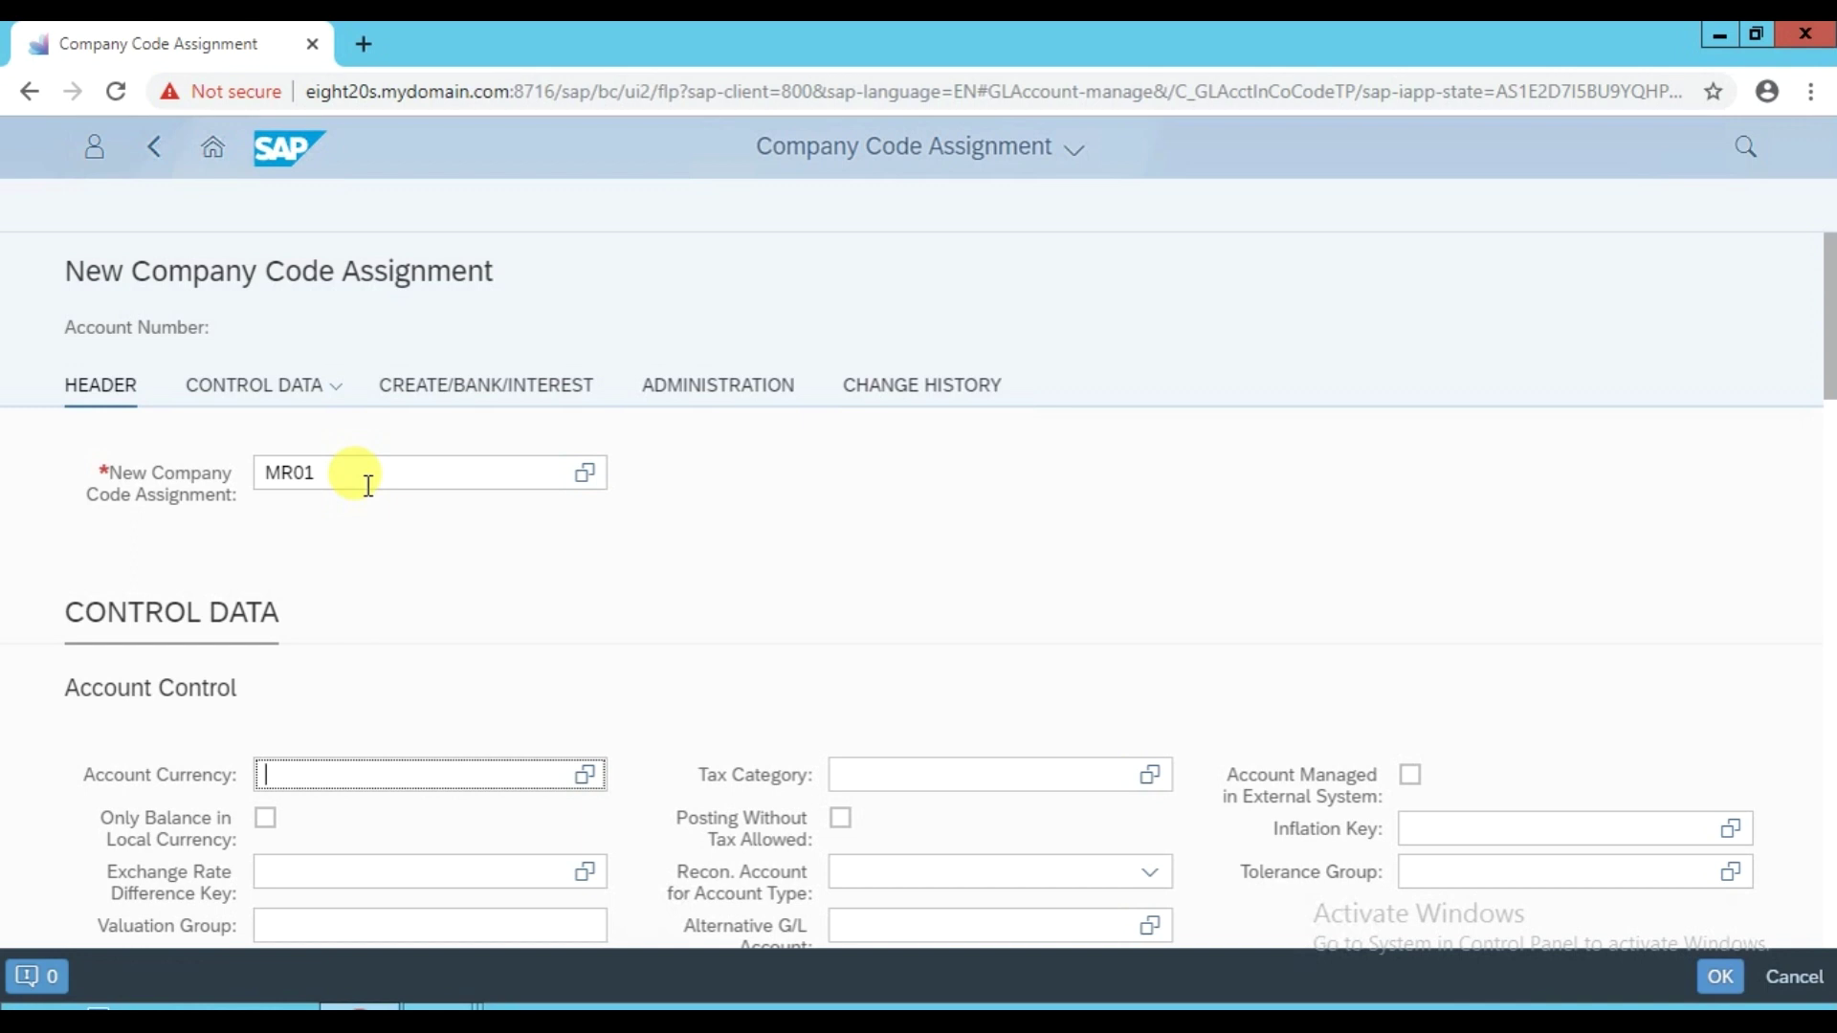
Set the account currency to AED and enable Only Balance in Local Currency for the company code assignment
text(AED)
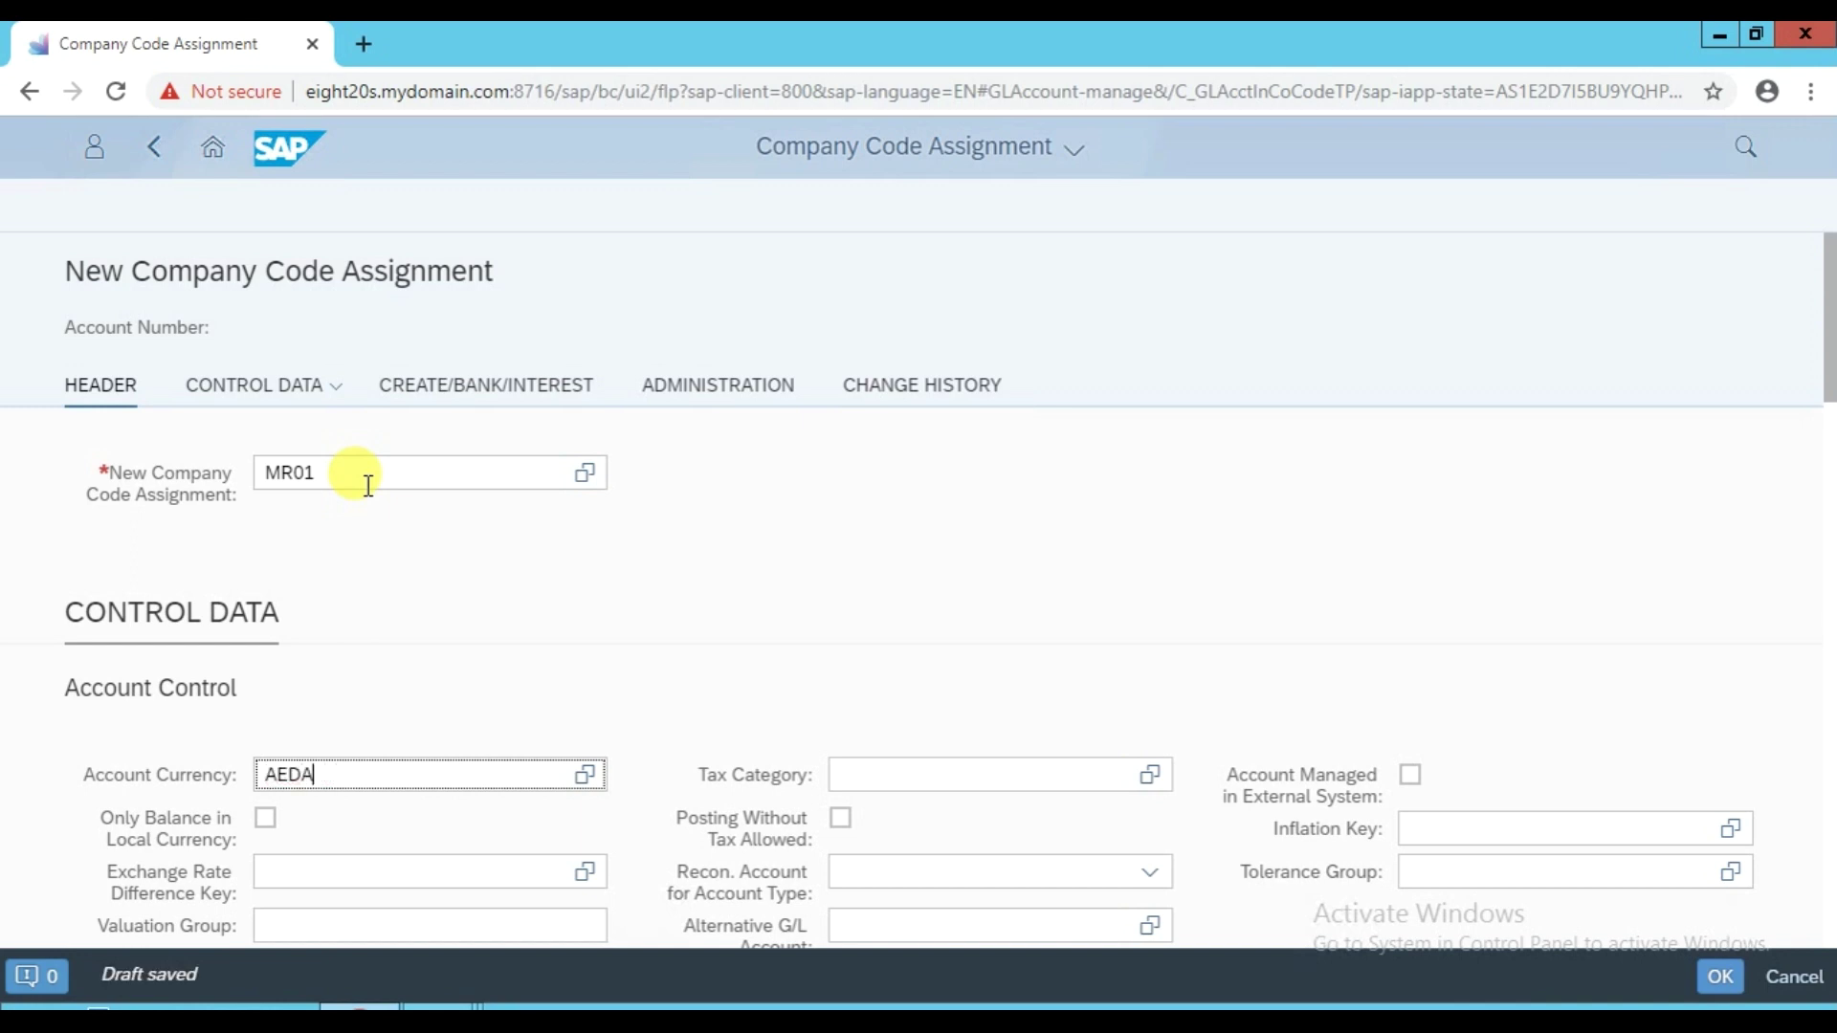
key(Tab)
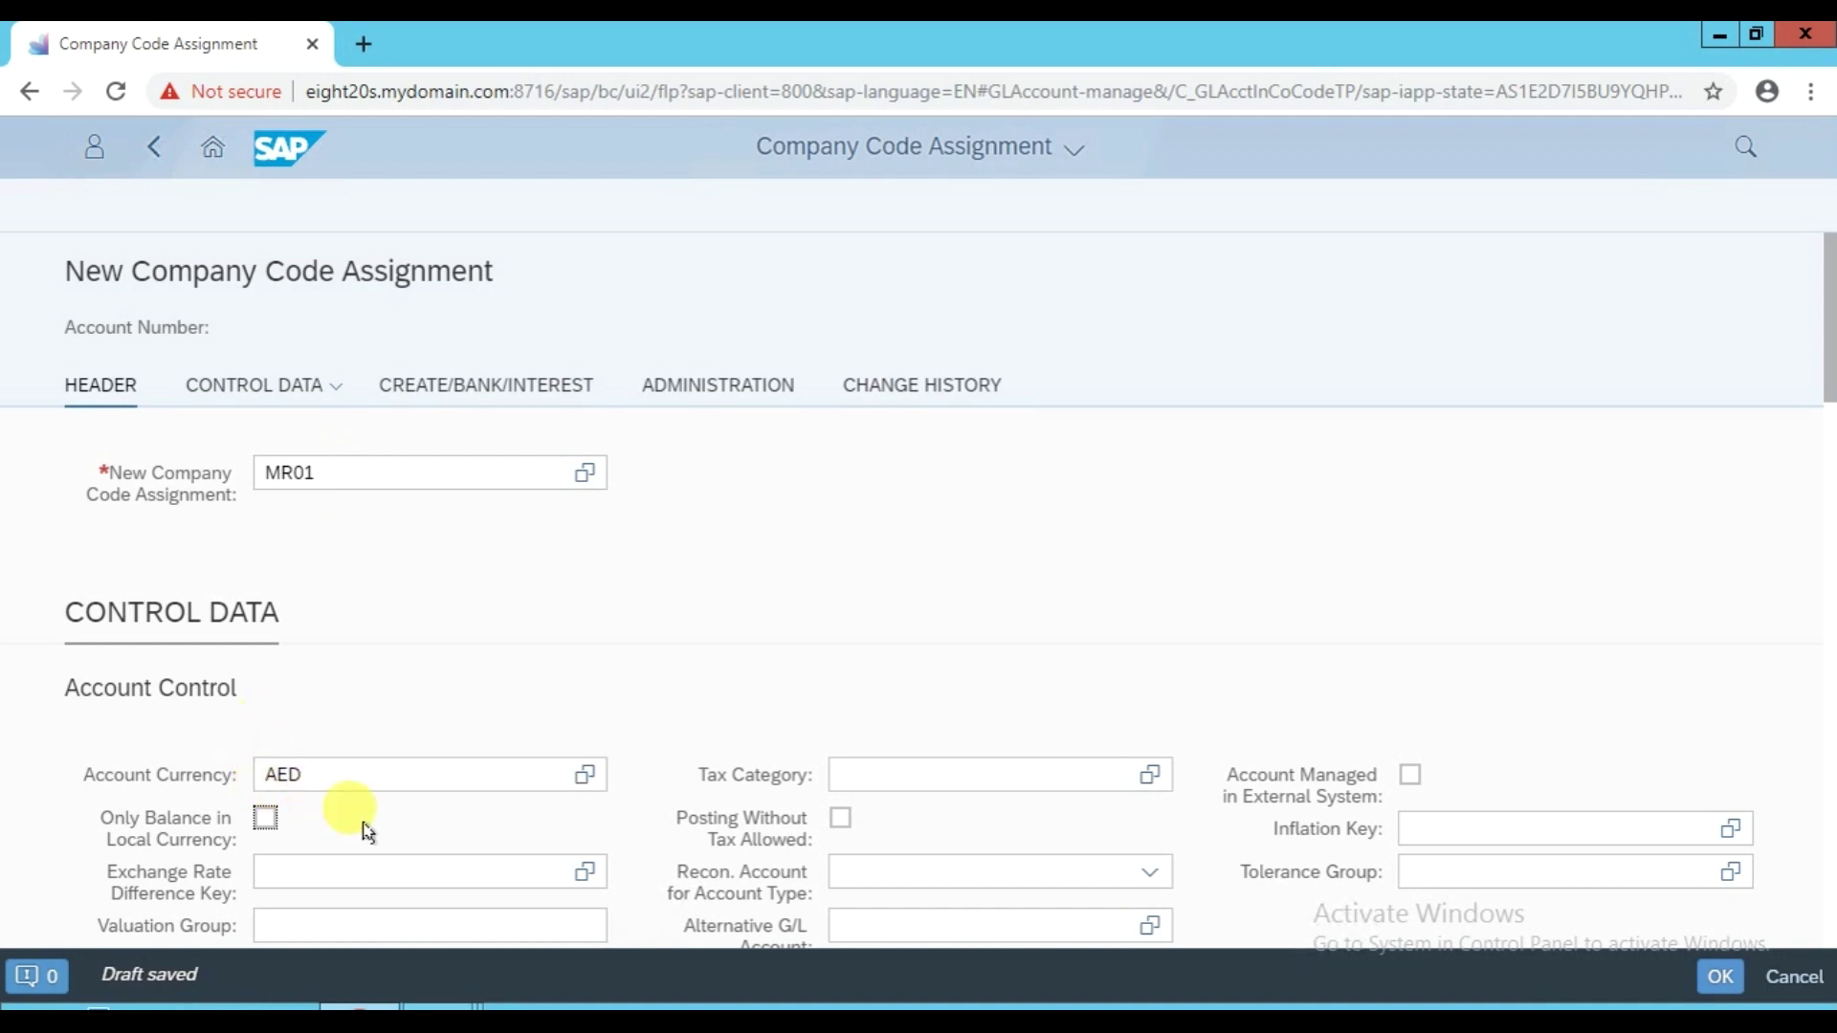
click(265, 820)
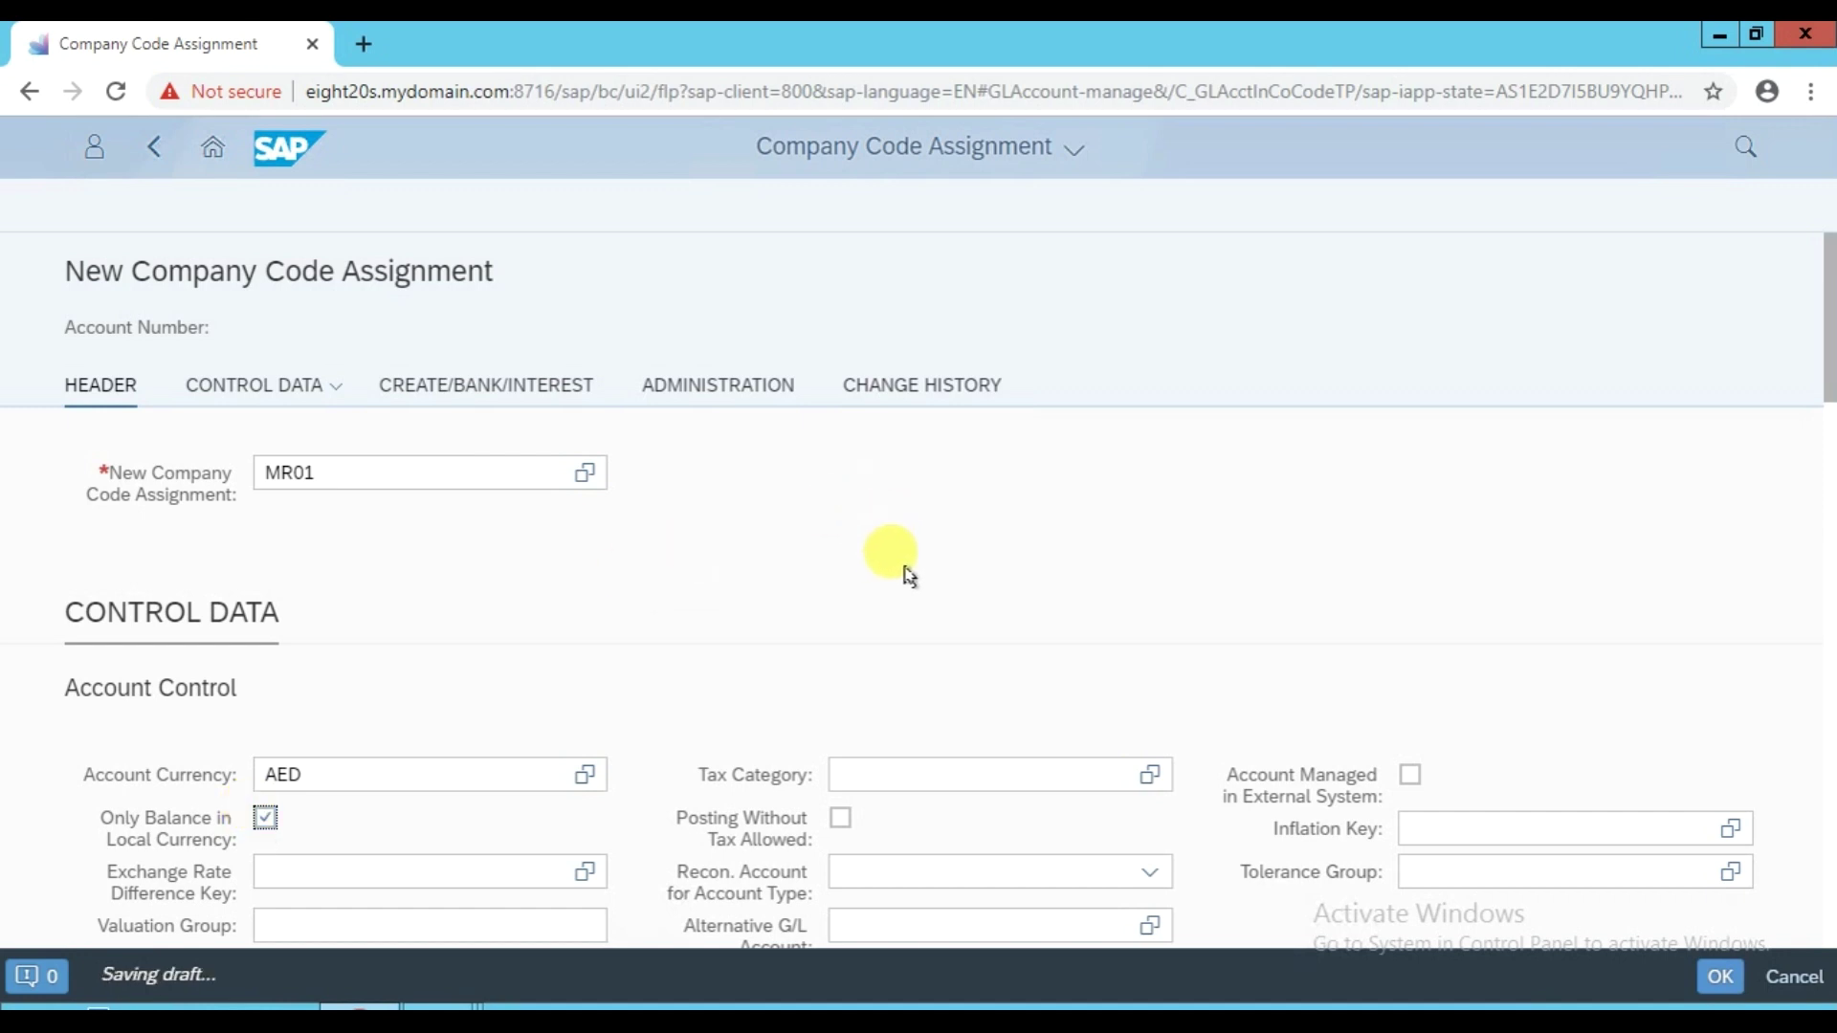
Look through the alternative G/L accounts of chart BH01 and close the lookup without selecting one
scroll(921, 572, down, 1)
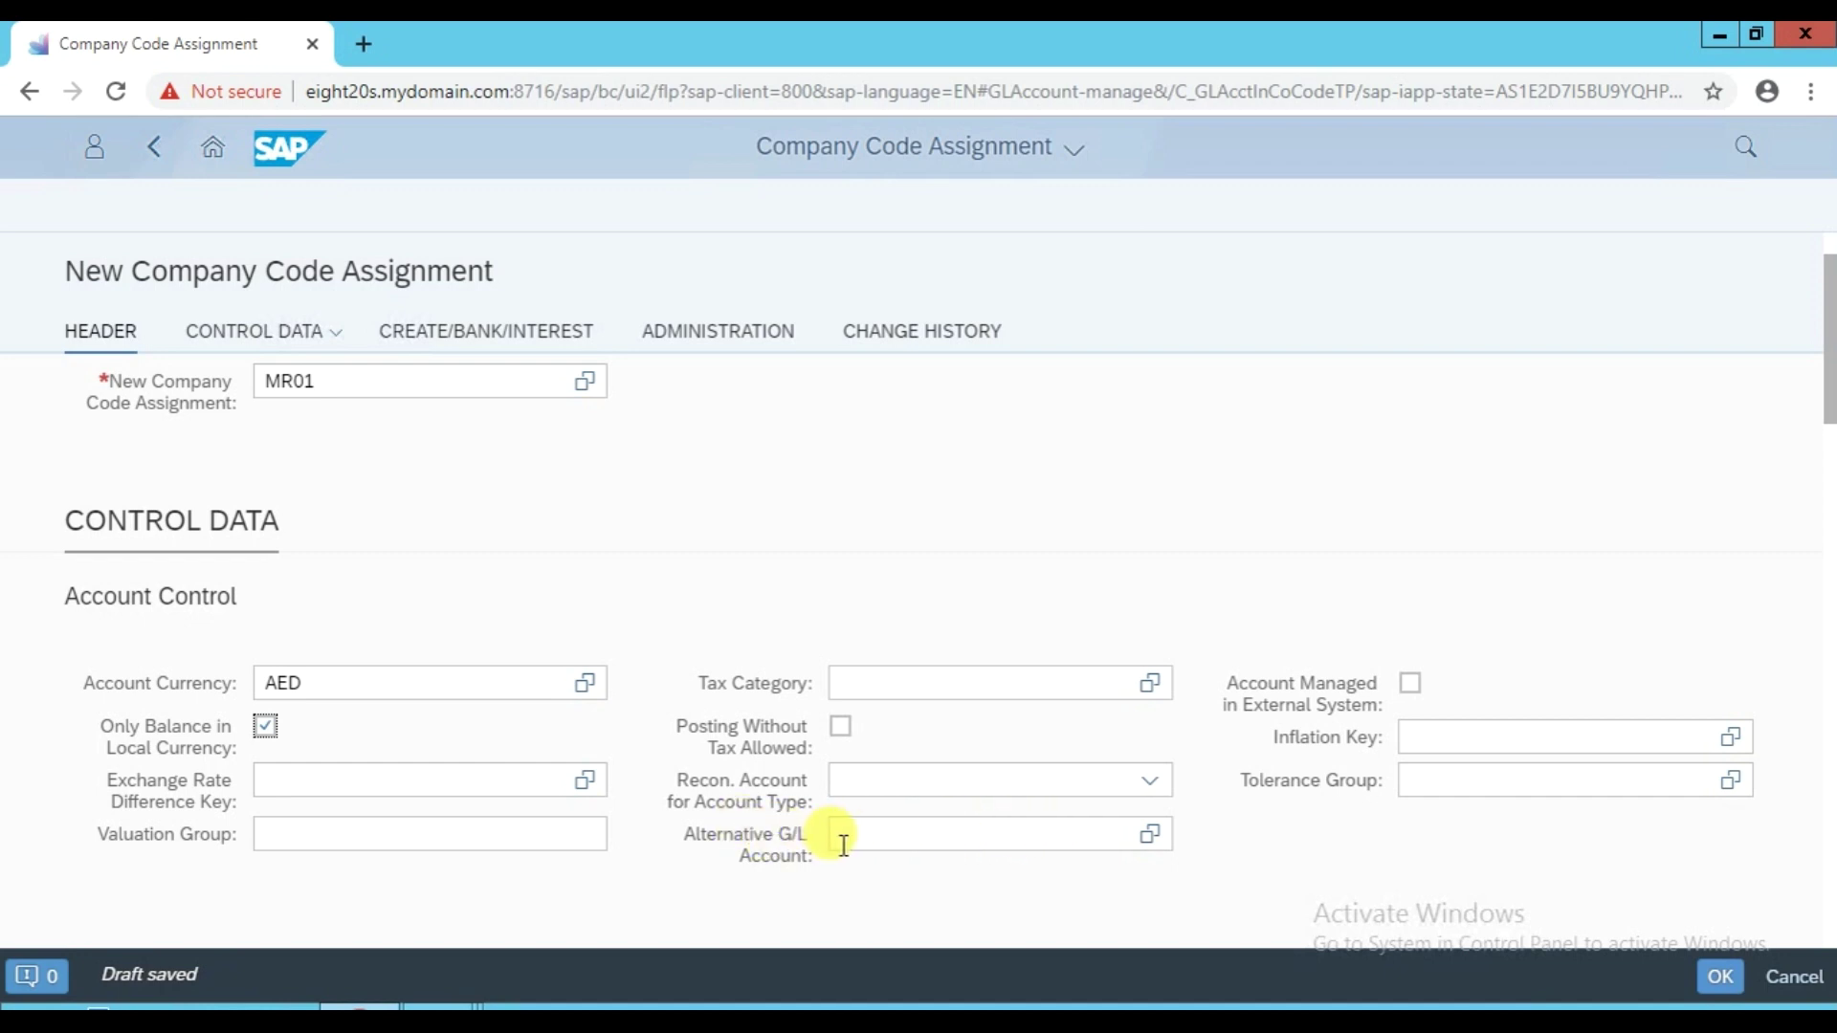
click(1151, 836)
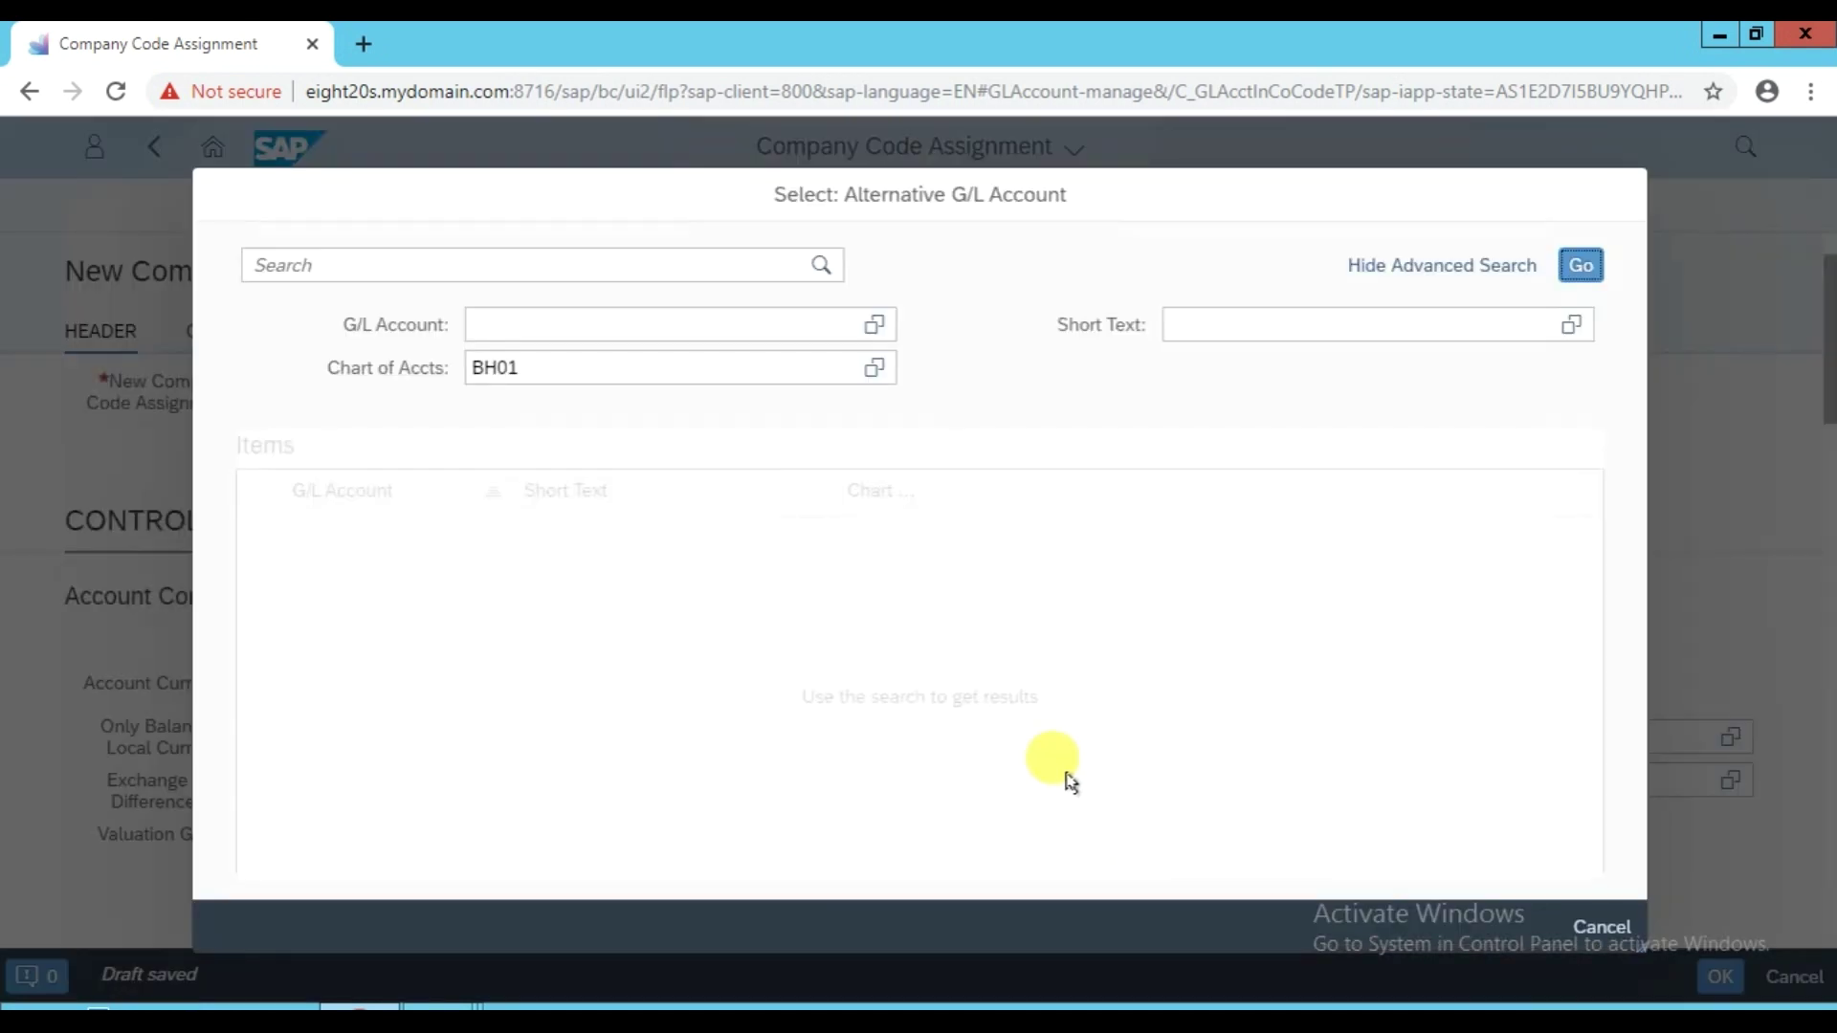
click(512, 373)
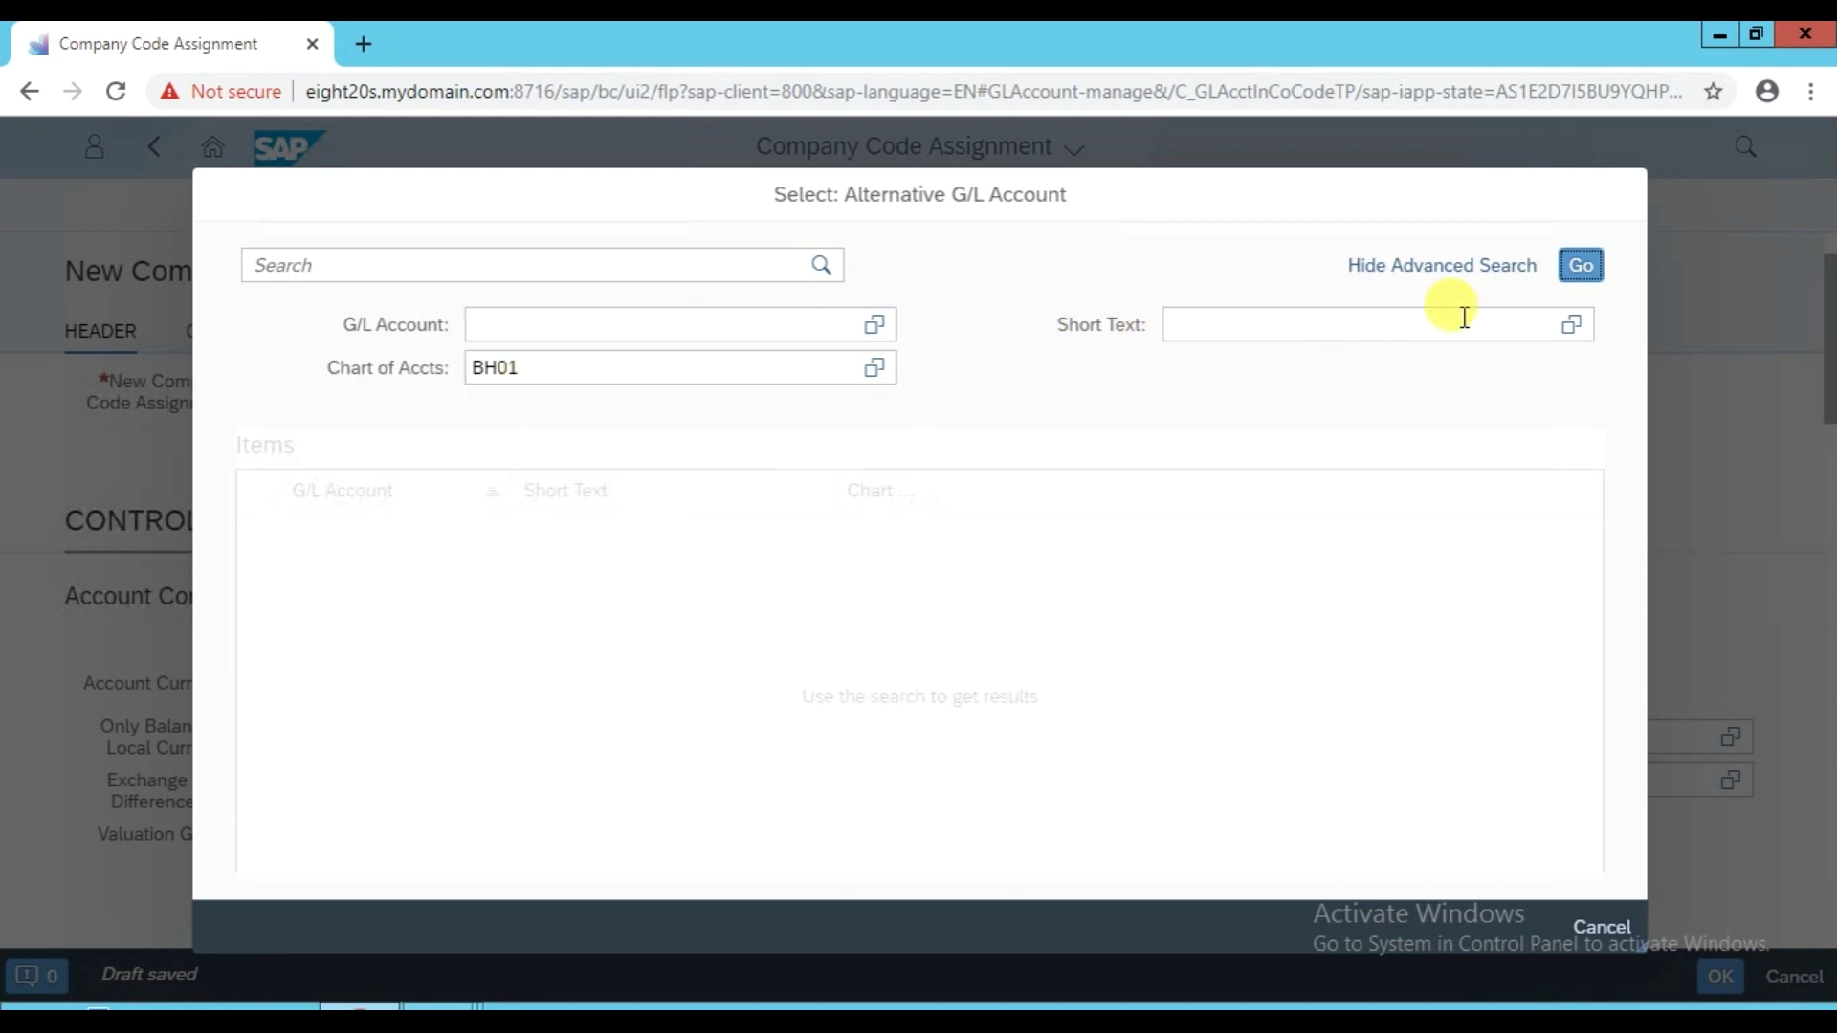
click(1590, 270)
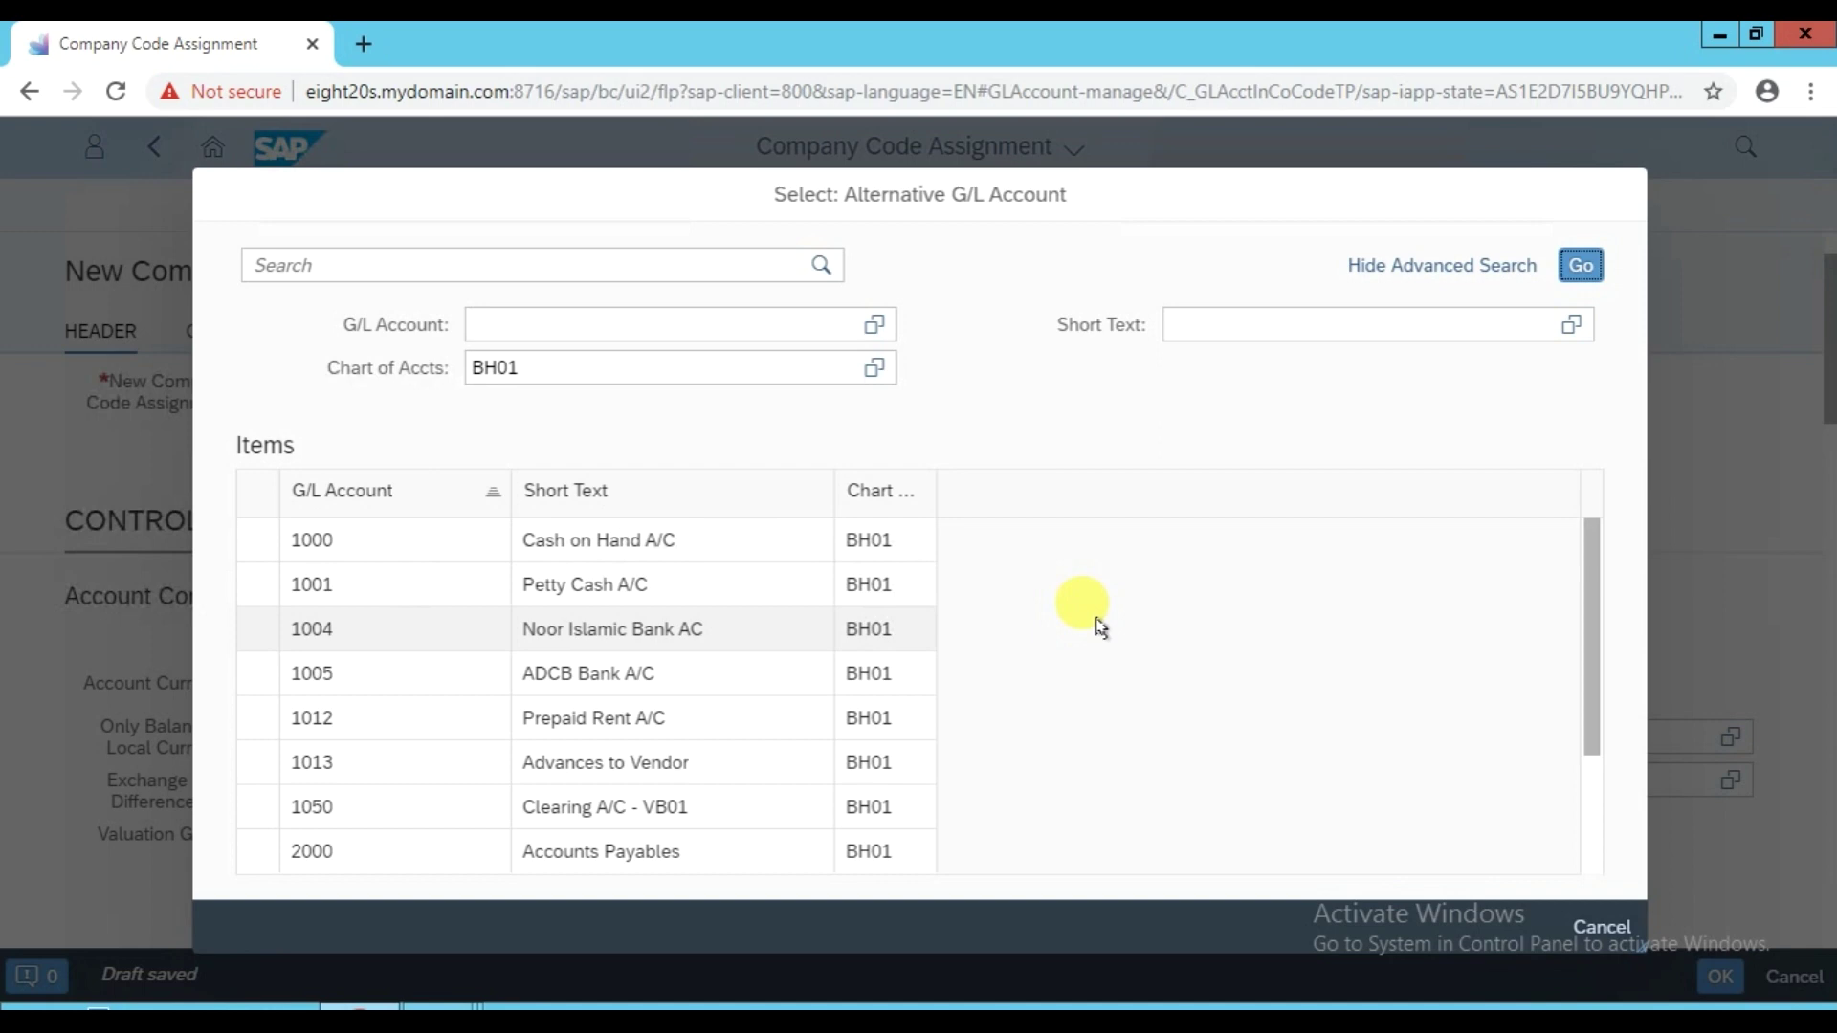
scroll(1100, 622, down, 3)
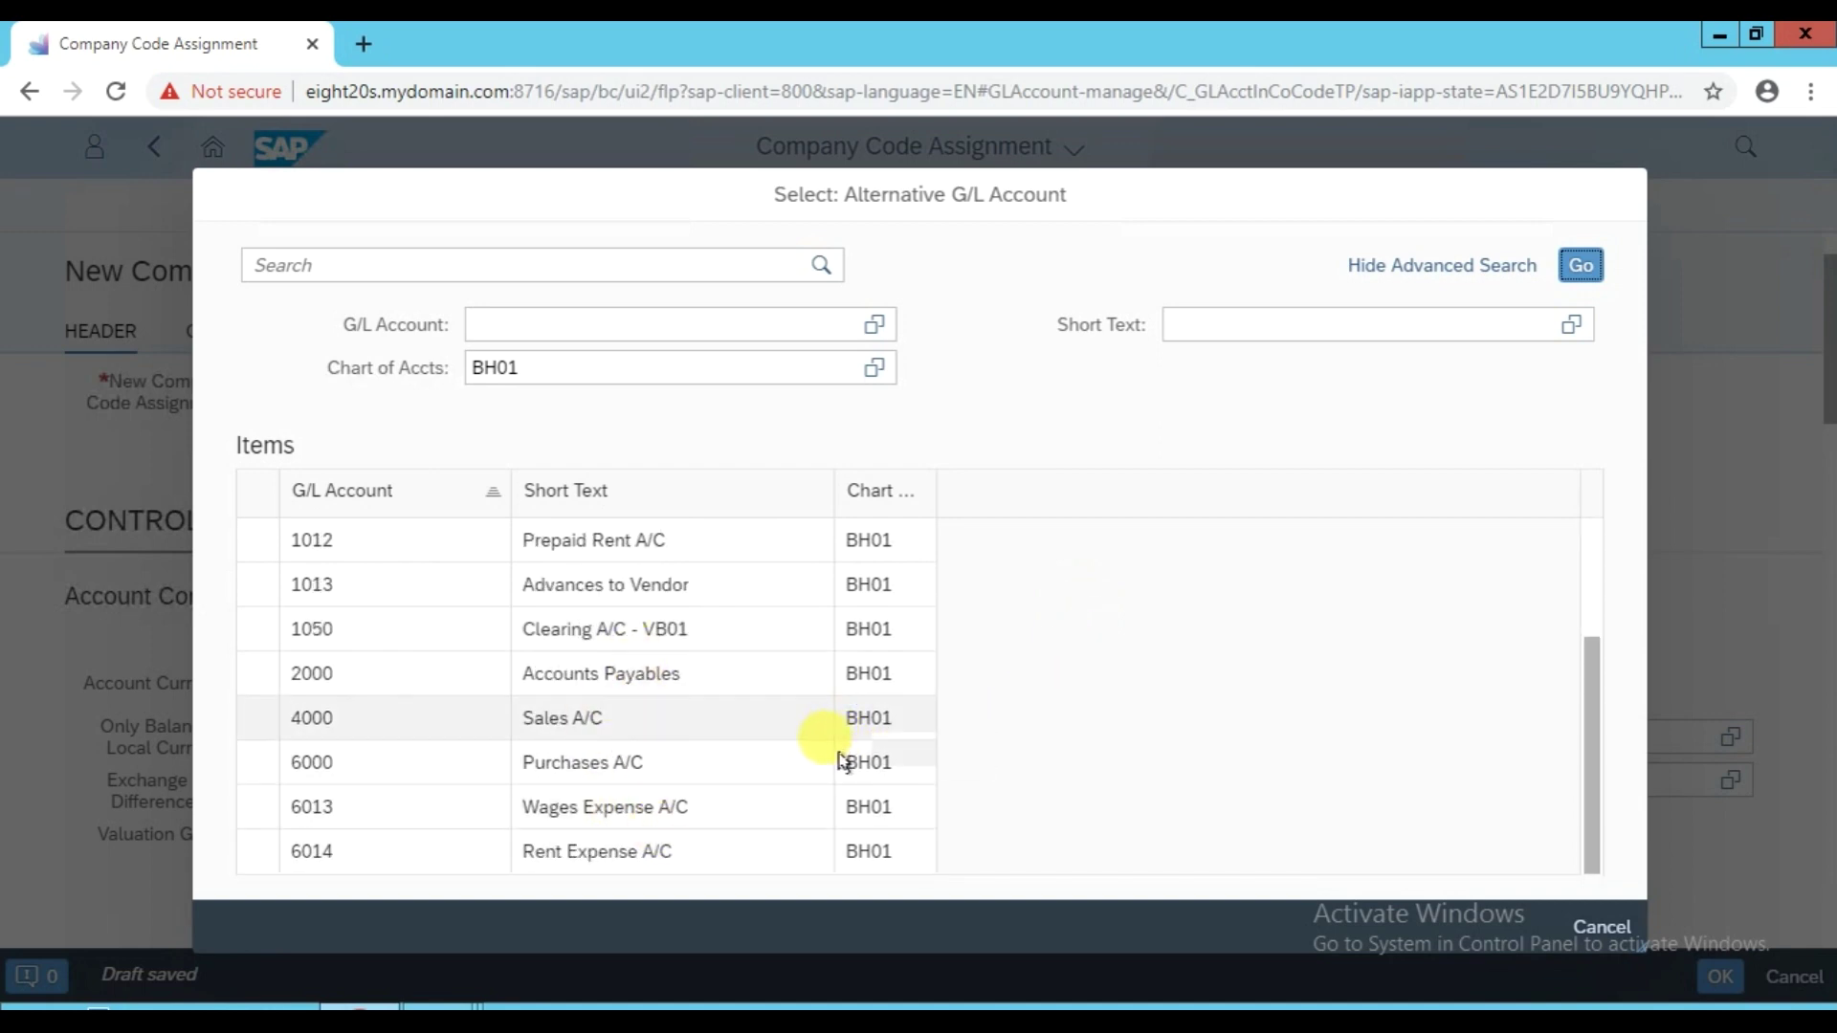
click(555, 371)
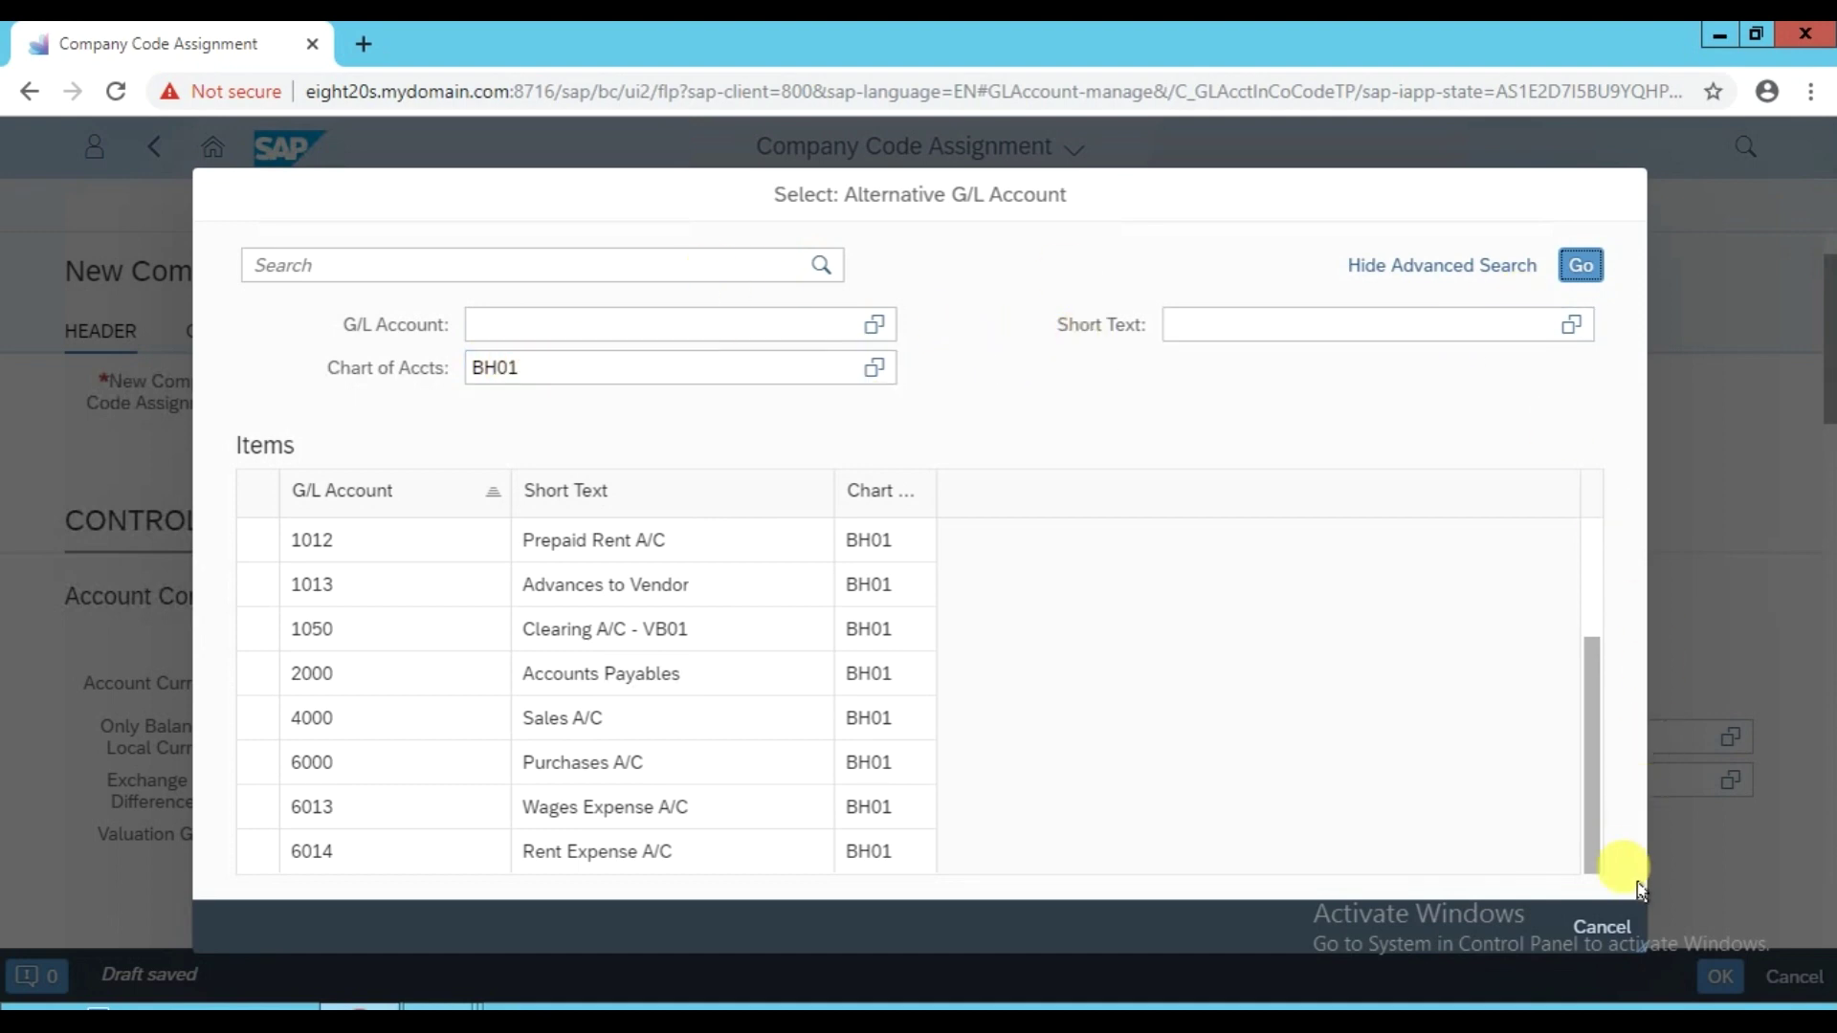
key(Escape)
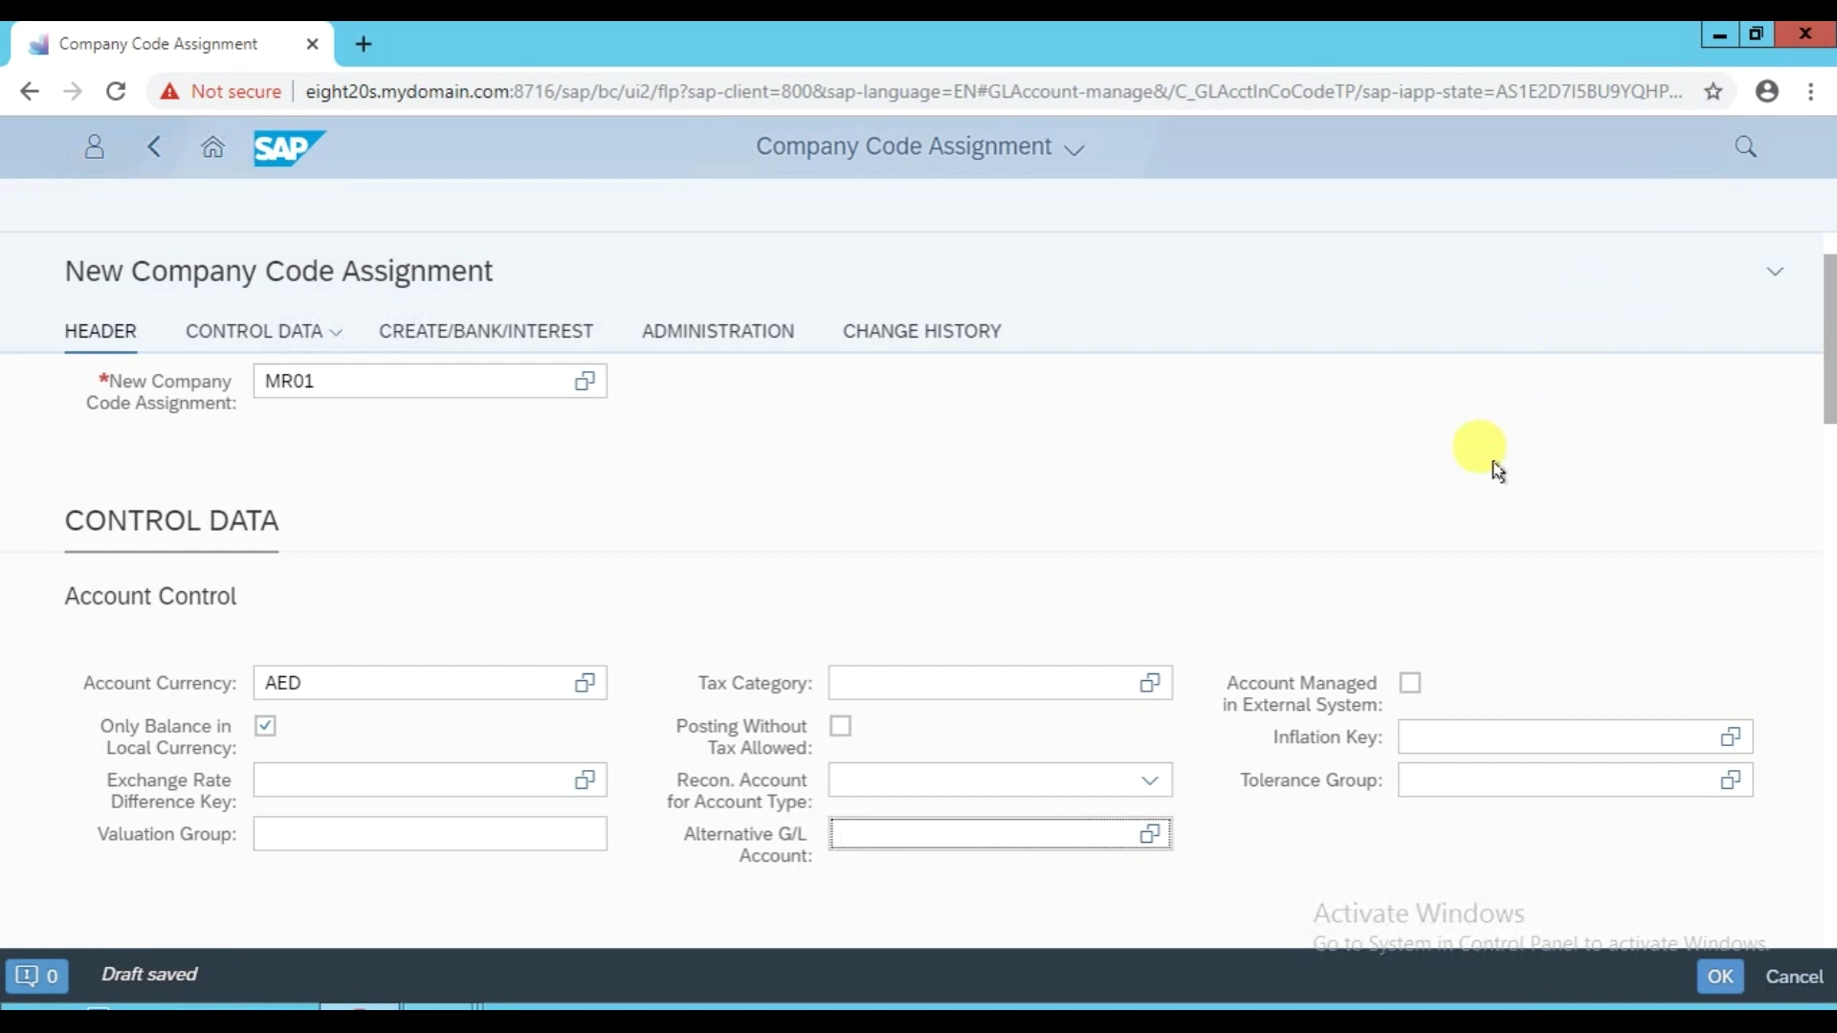
Set the account management sort key to 008, Cost center
scroll(1339, 541, down, 3)
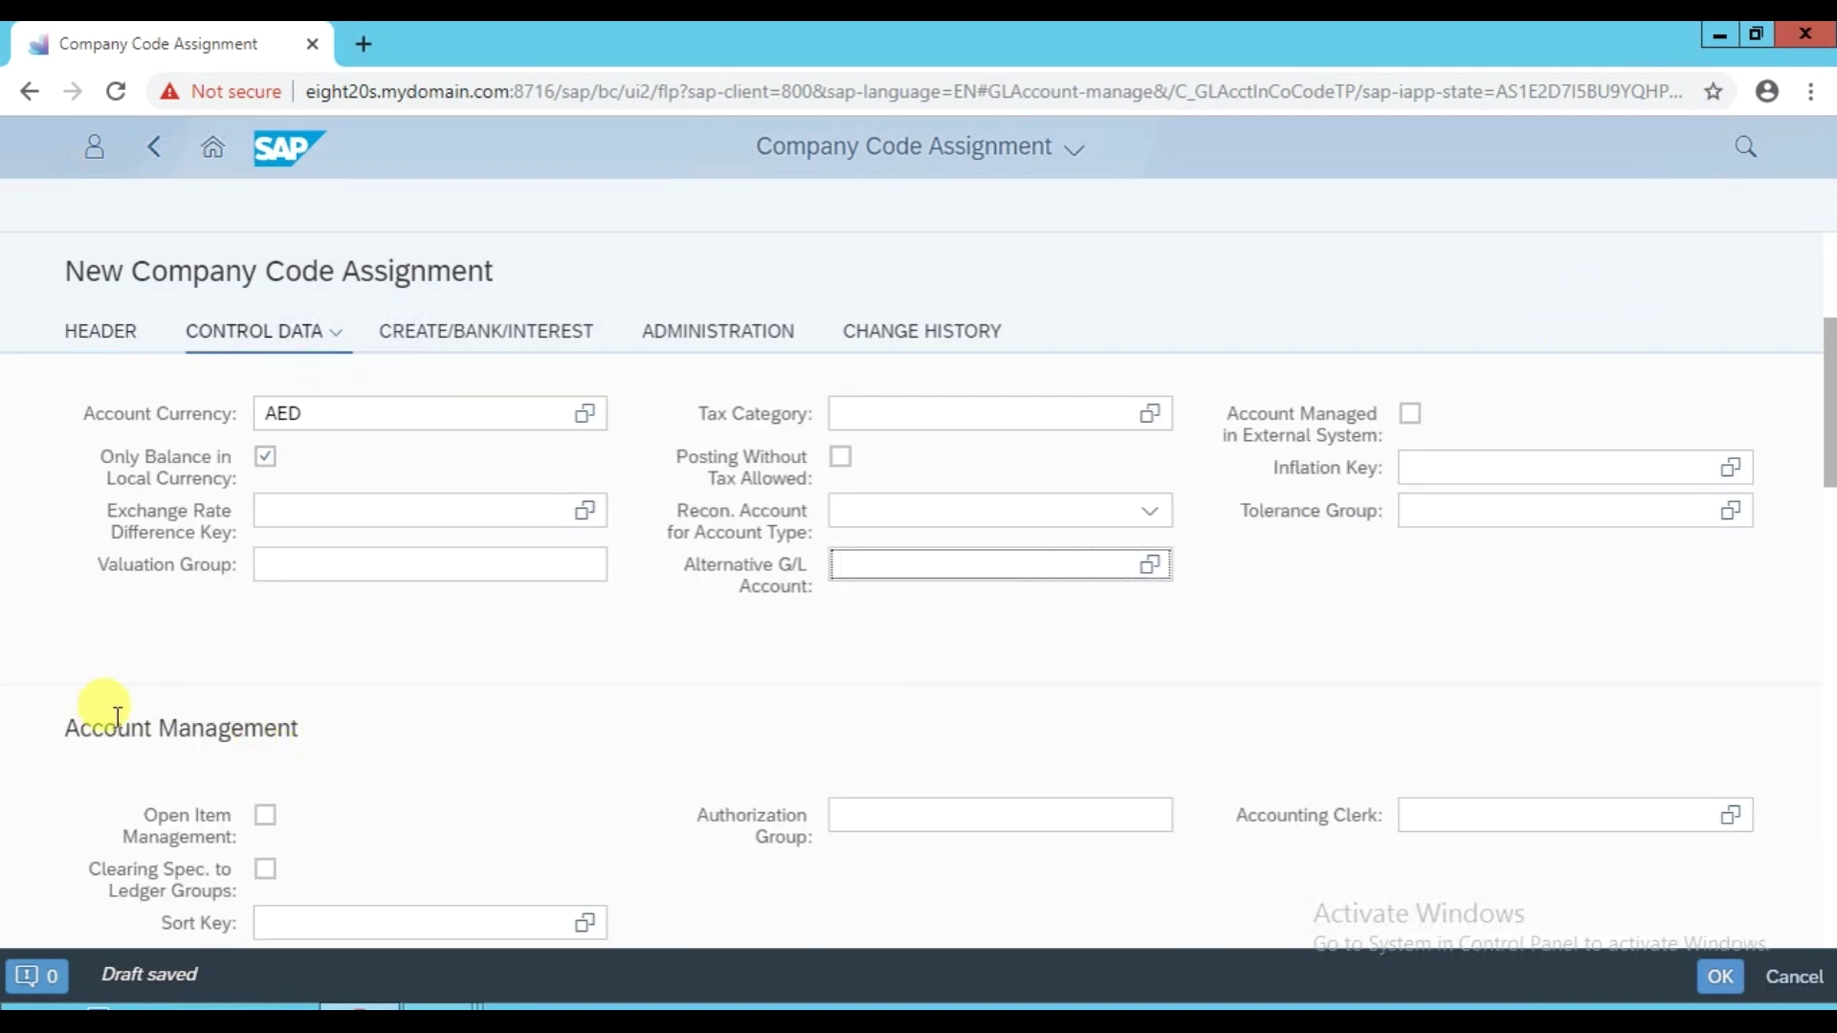
scroll(387, 727, down, 2)
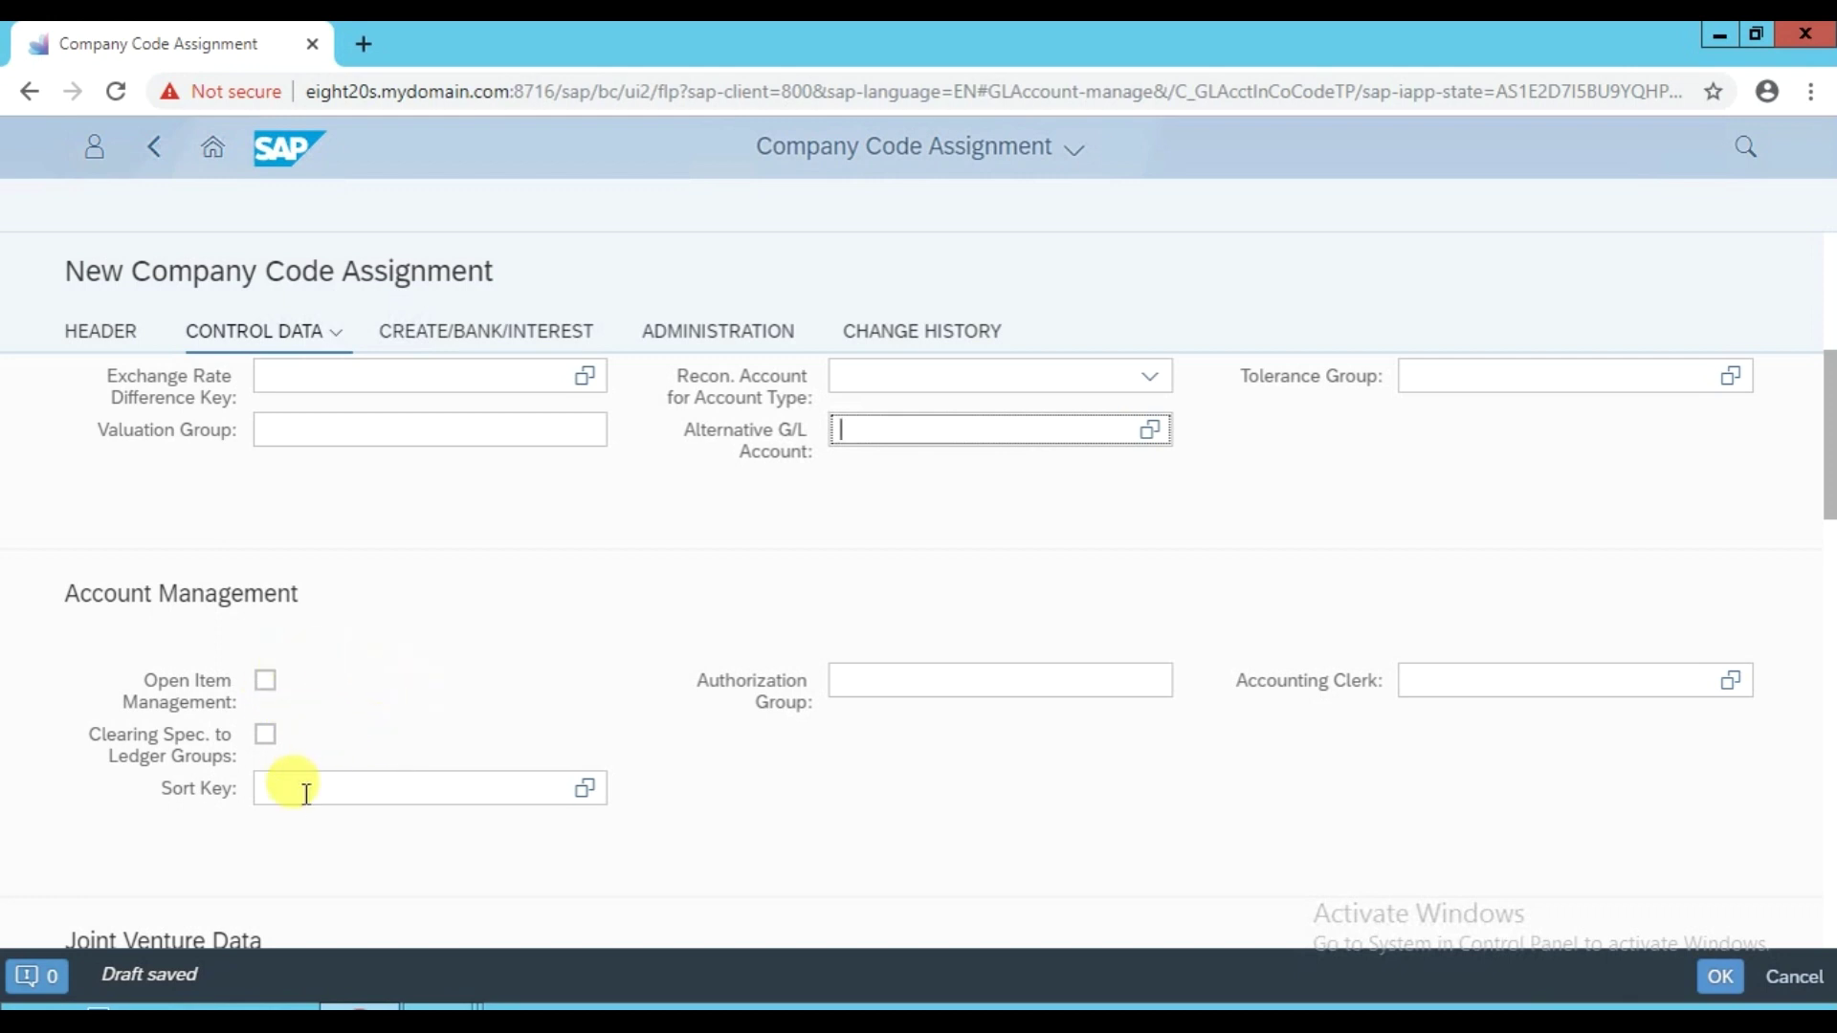
click(396, 787)
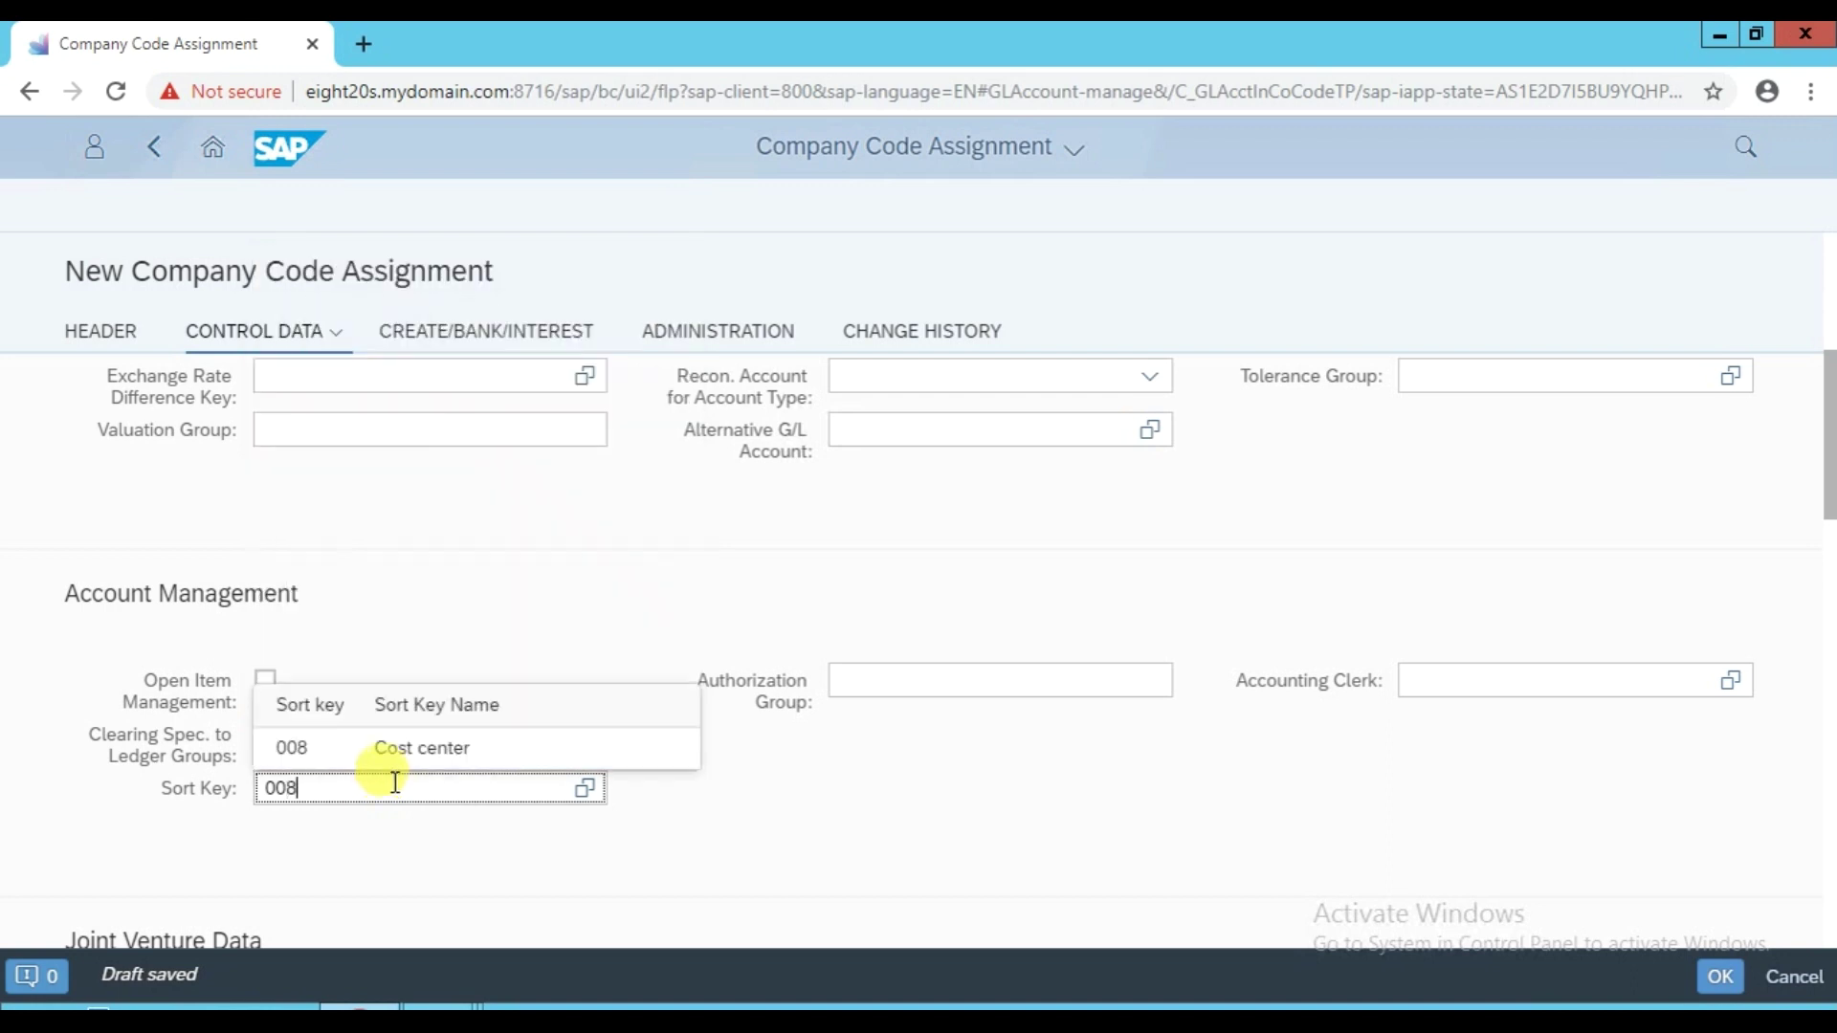
click(419, 750)
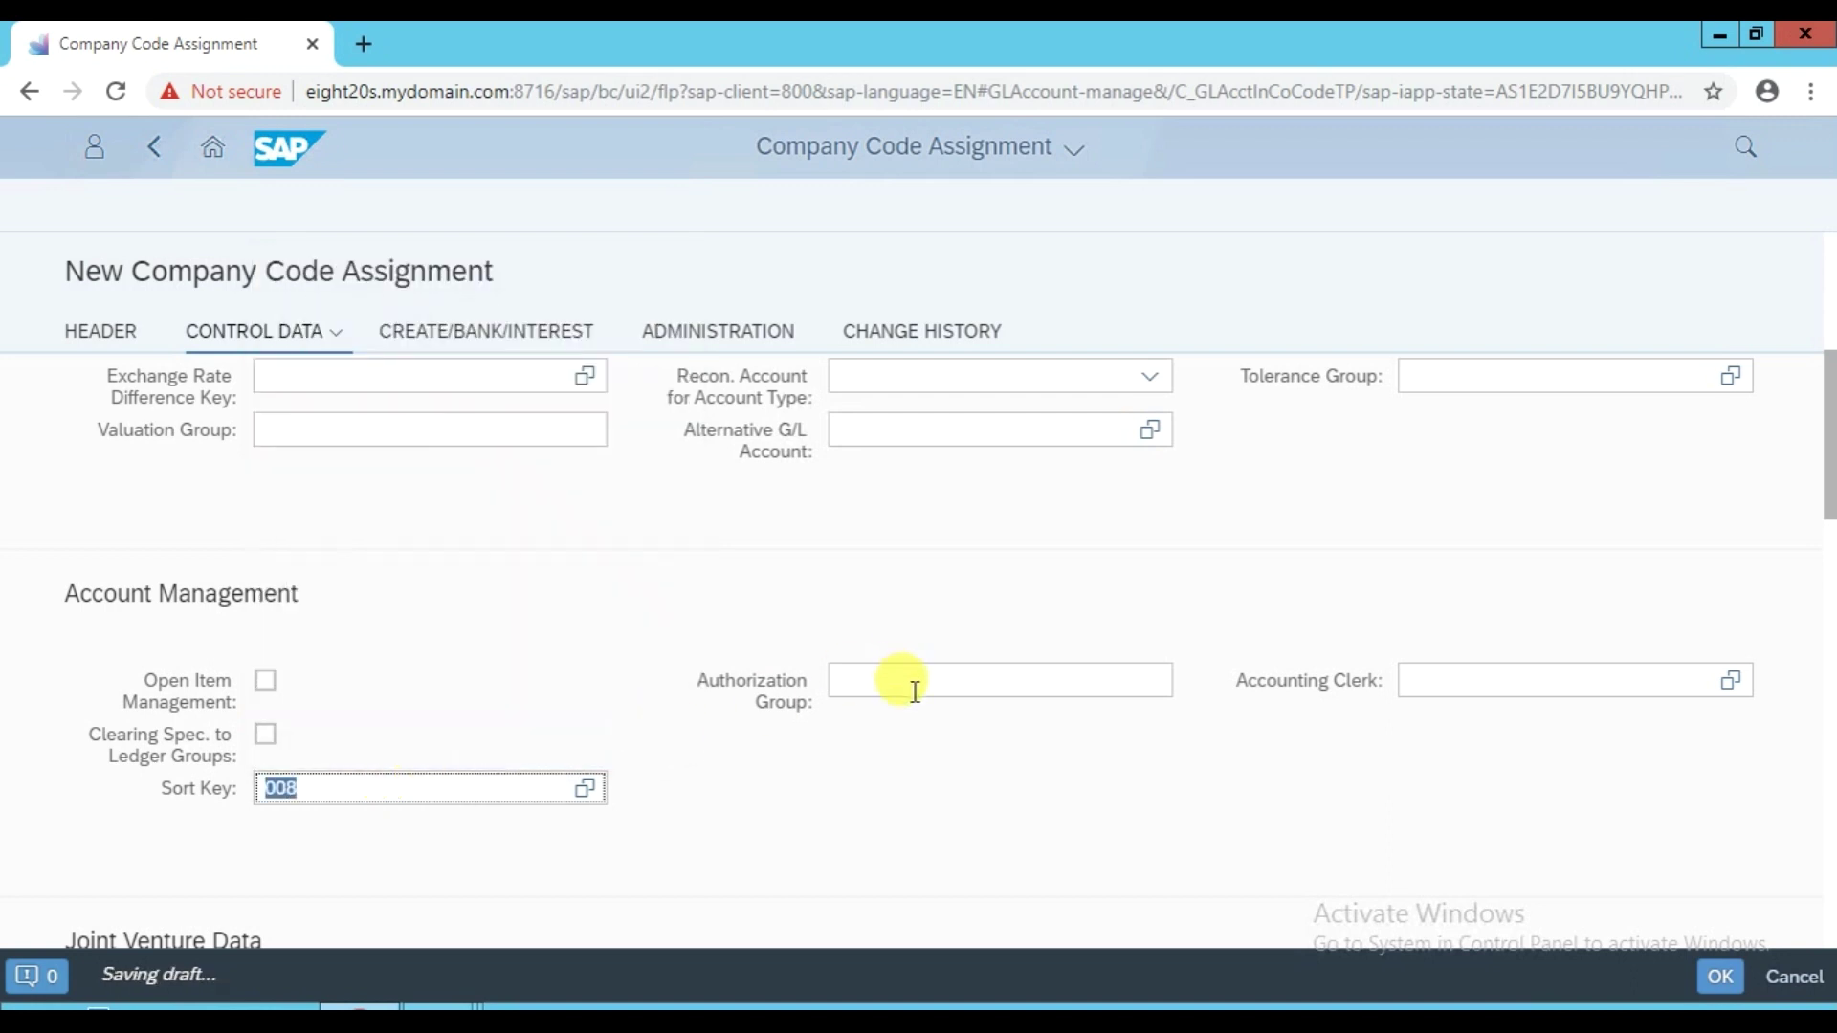
Set the field status group for document creation to G004, Cost accounts
scroll(910, 690, down, 4)
scroll(135, 742, down, 4)
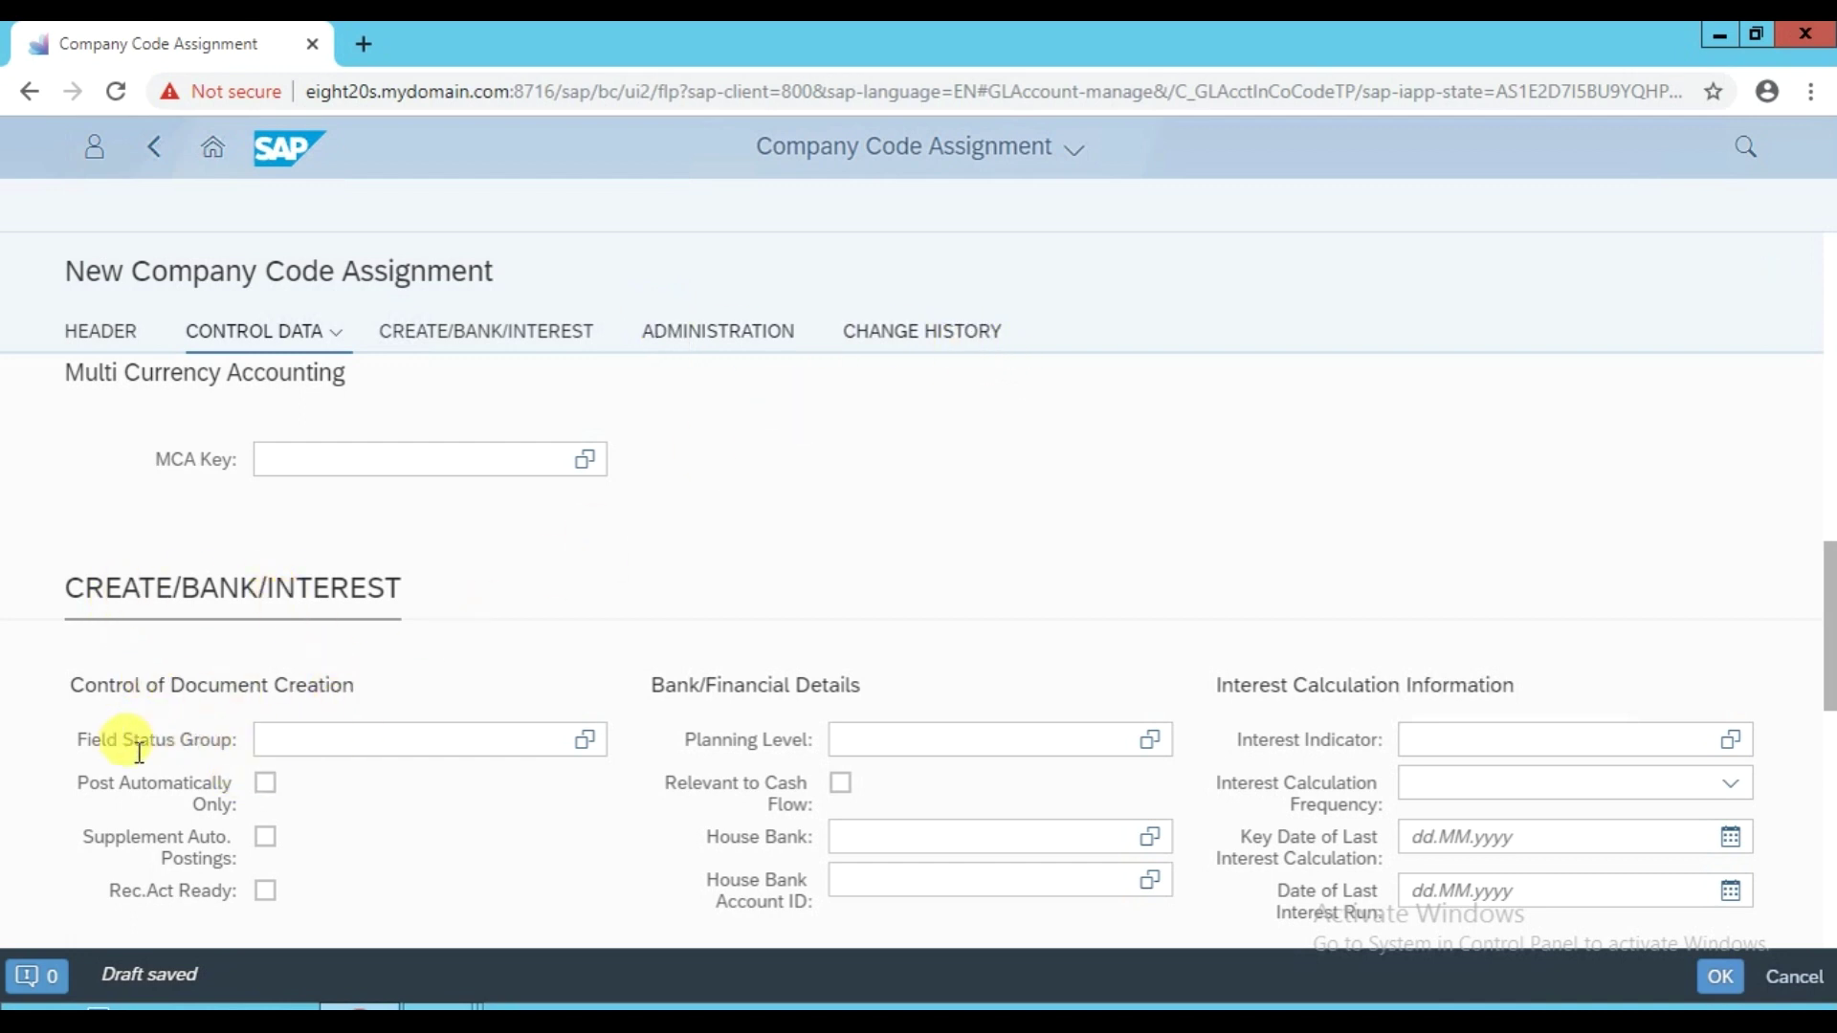
click(341, 746)
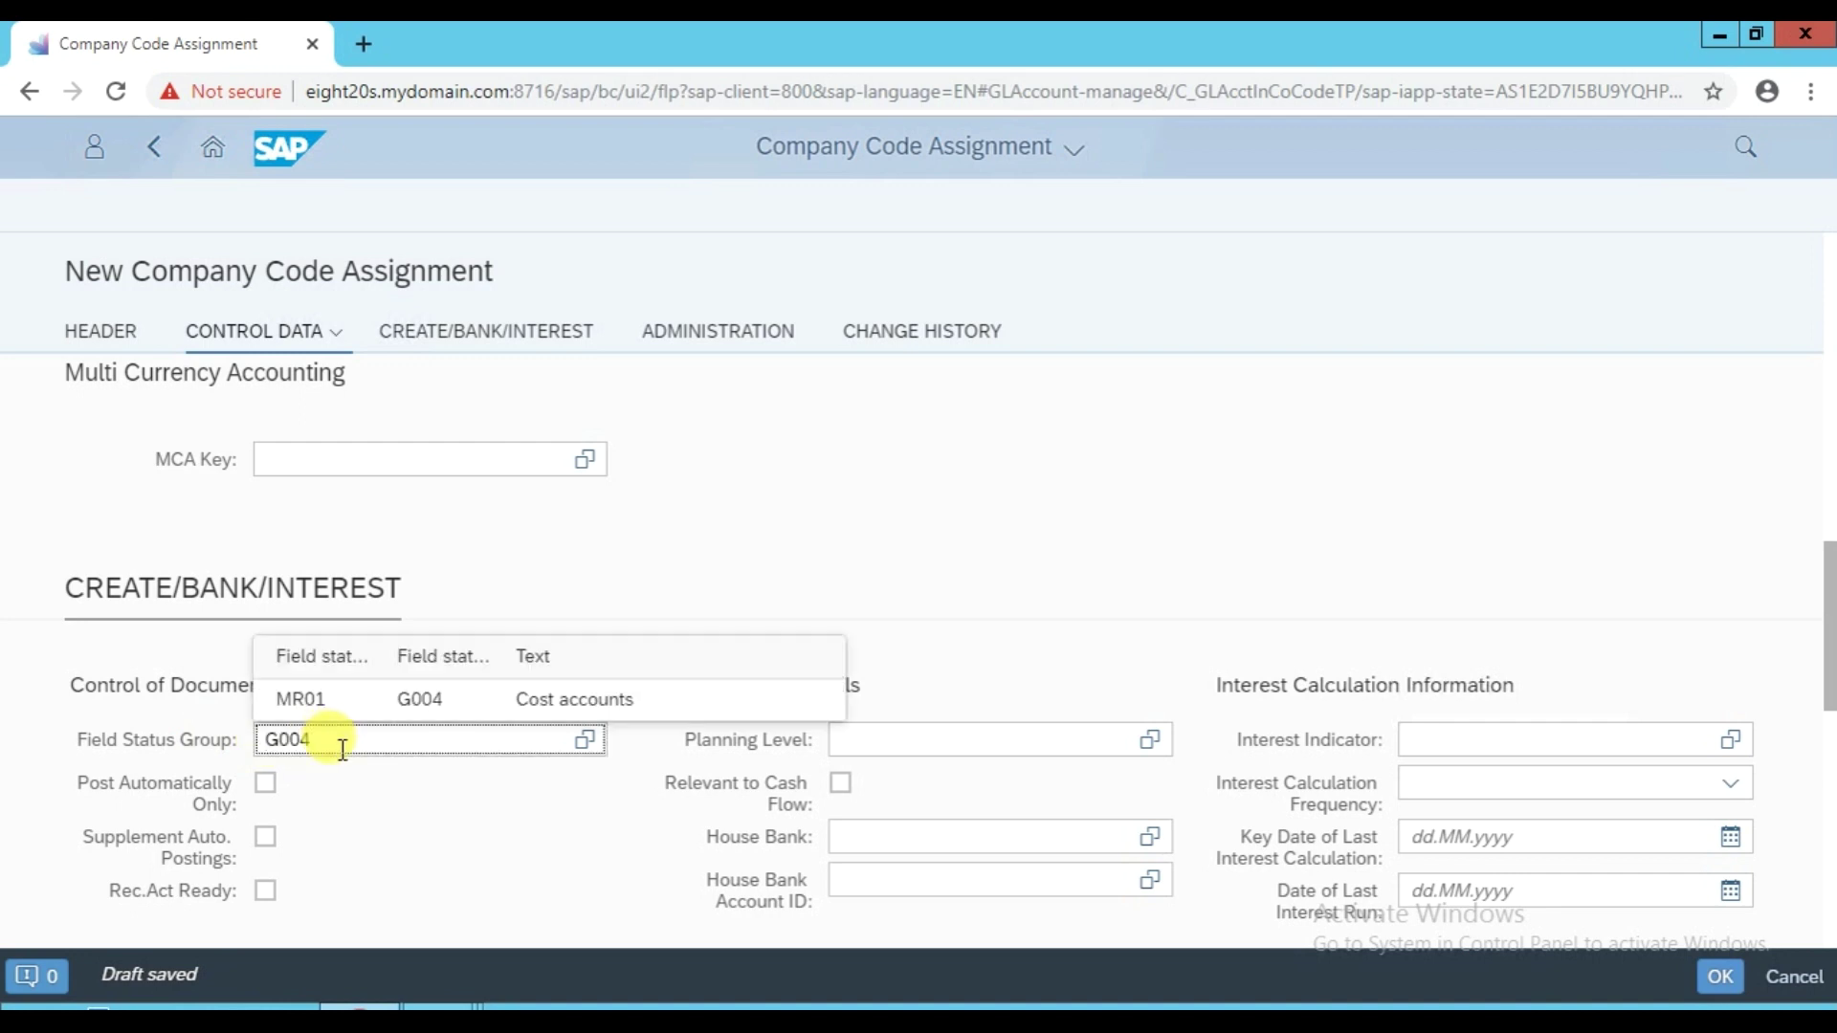
click(468, 703)
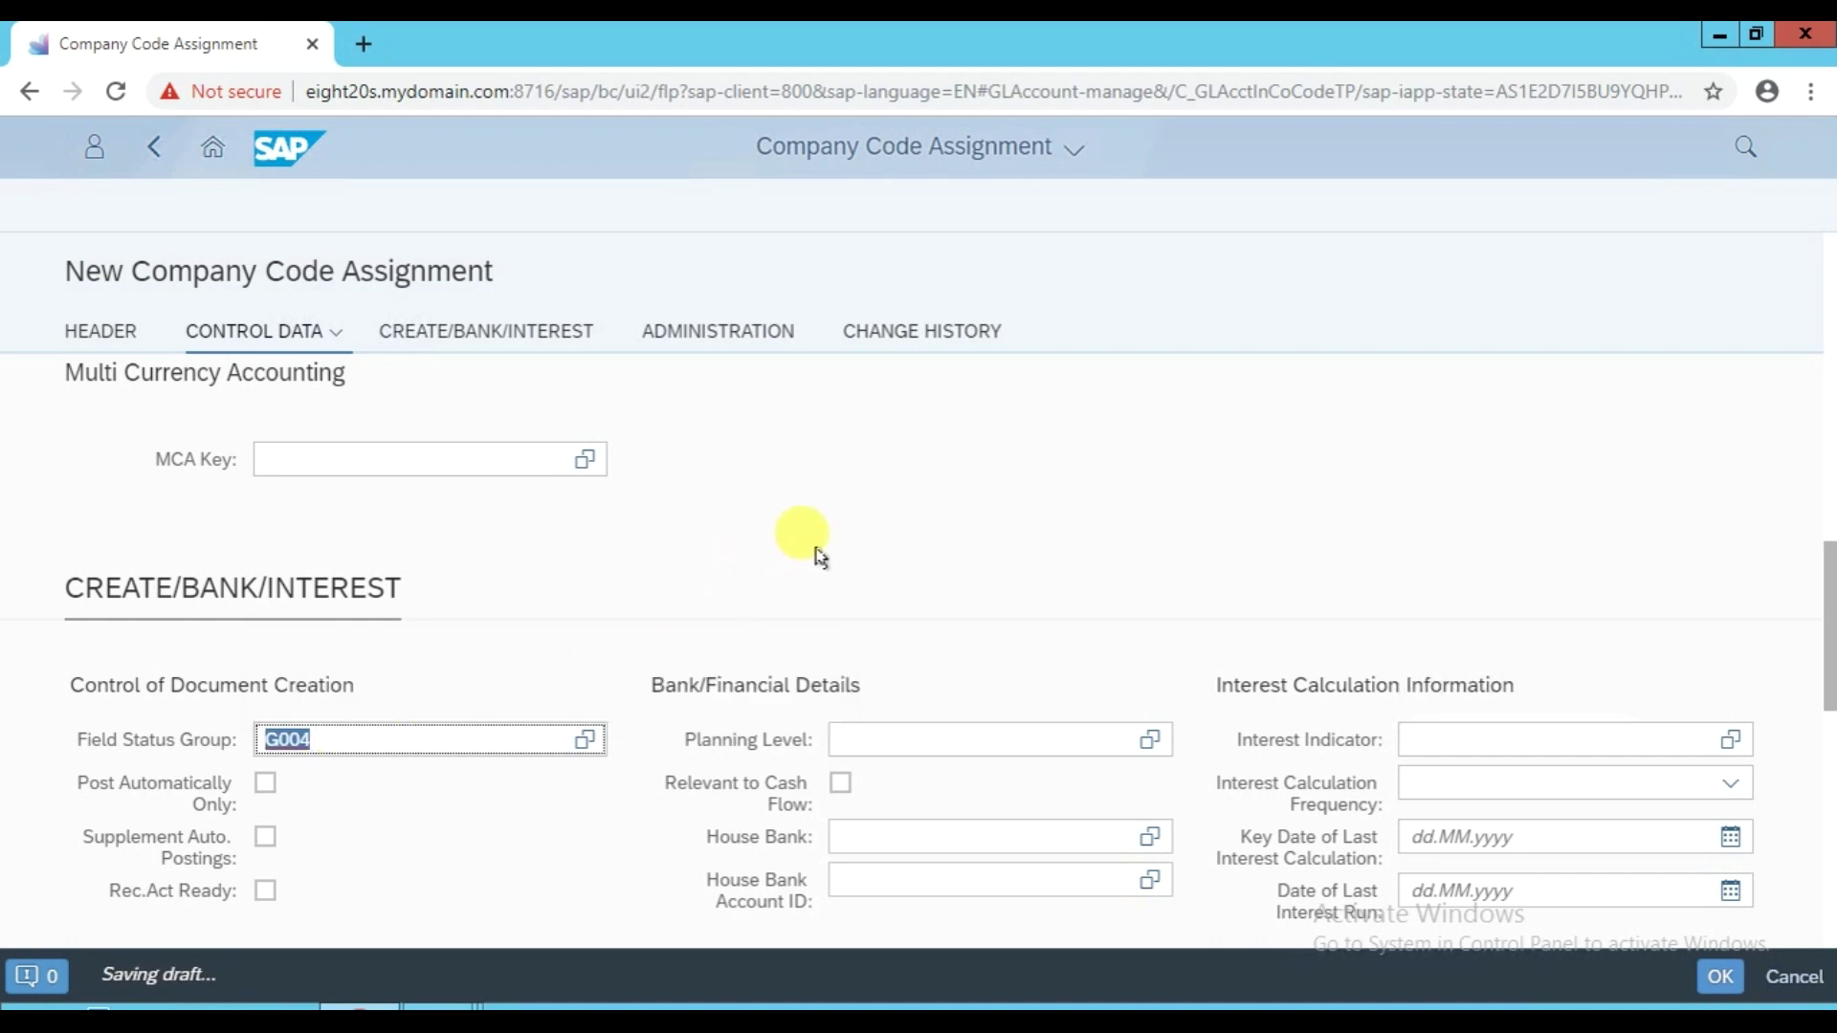
Check the remaining sections of the company code assignment and accept it to return to the G/L account
scroll(809, 545, down, 3)
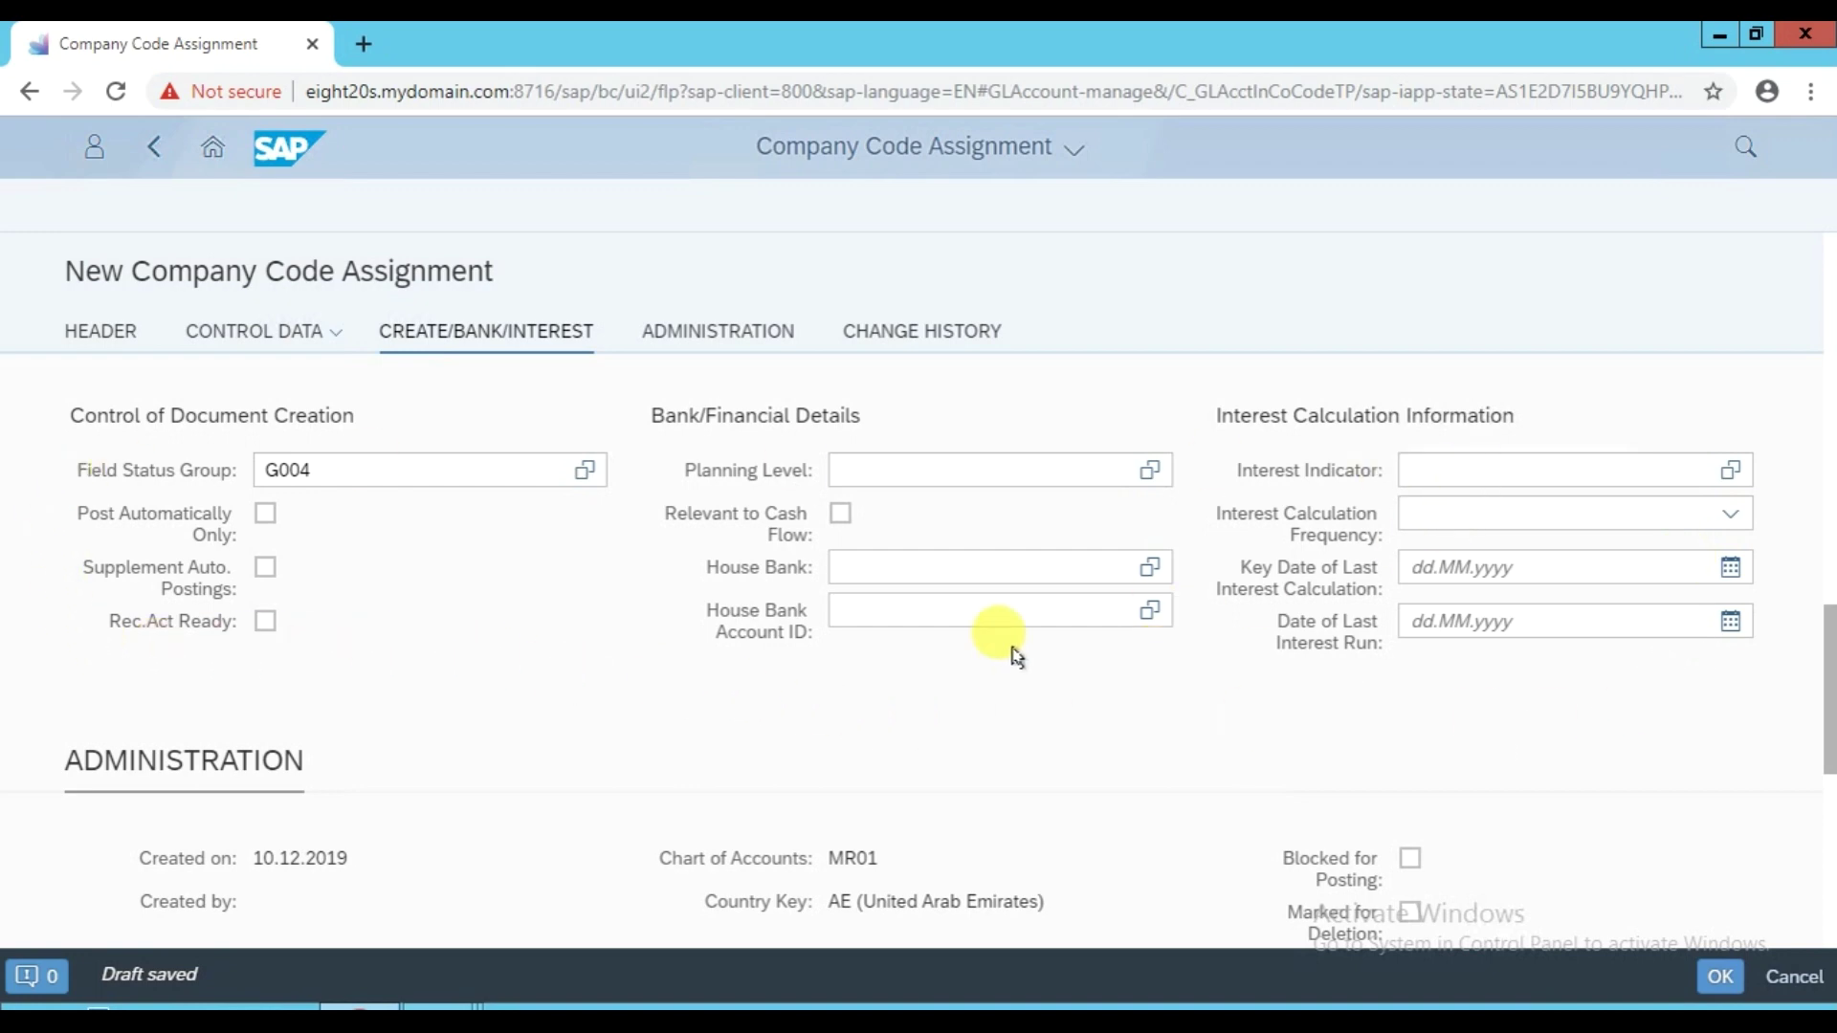
scroll(1005, 639, down, 3)
scroll(809, 697, down, 3)
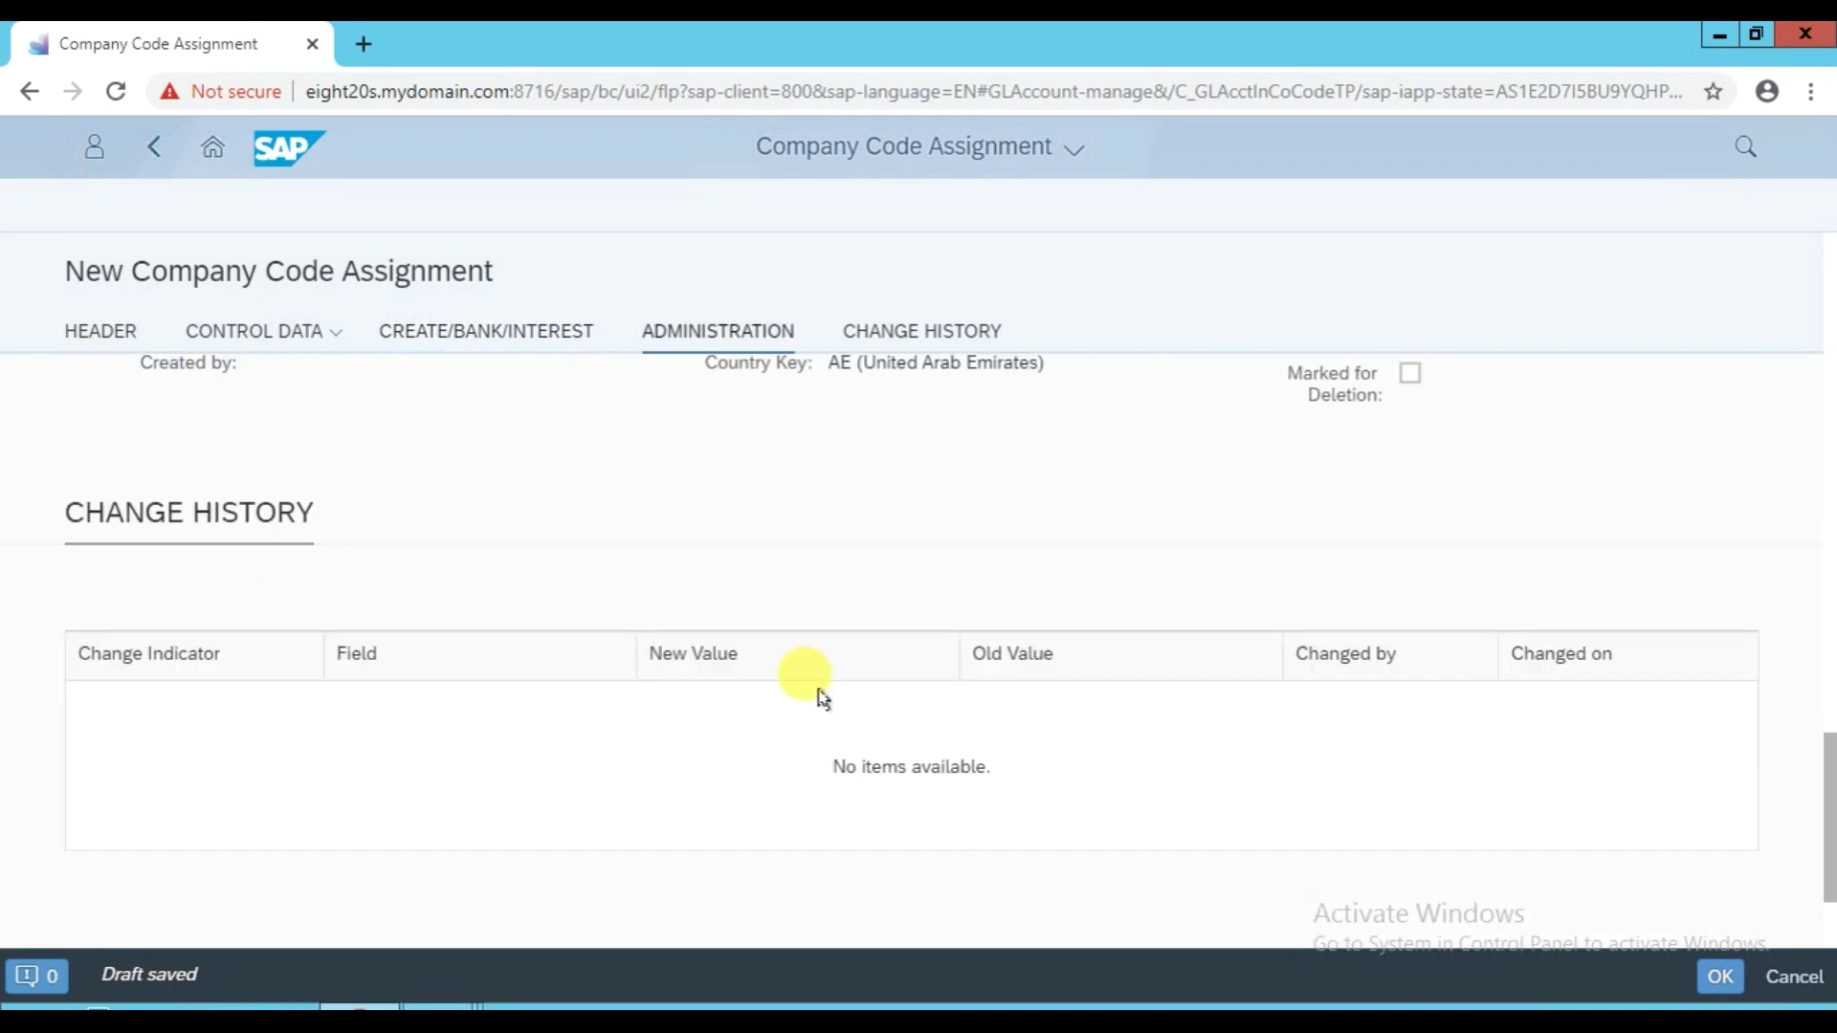
scroll(819, 692, up, 15)
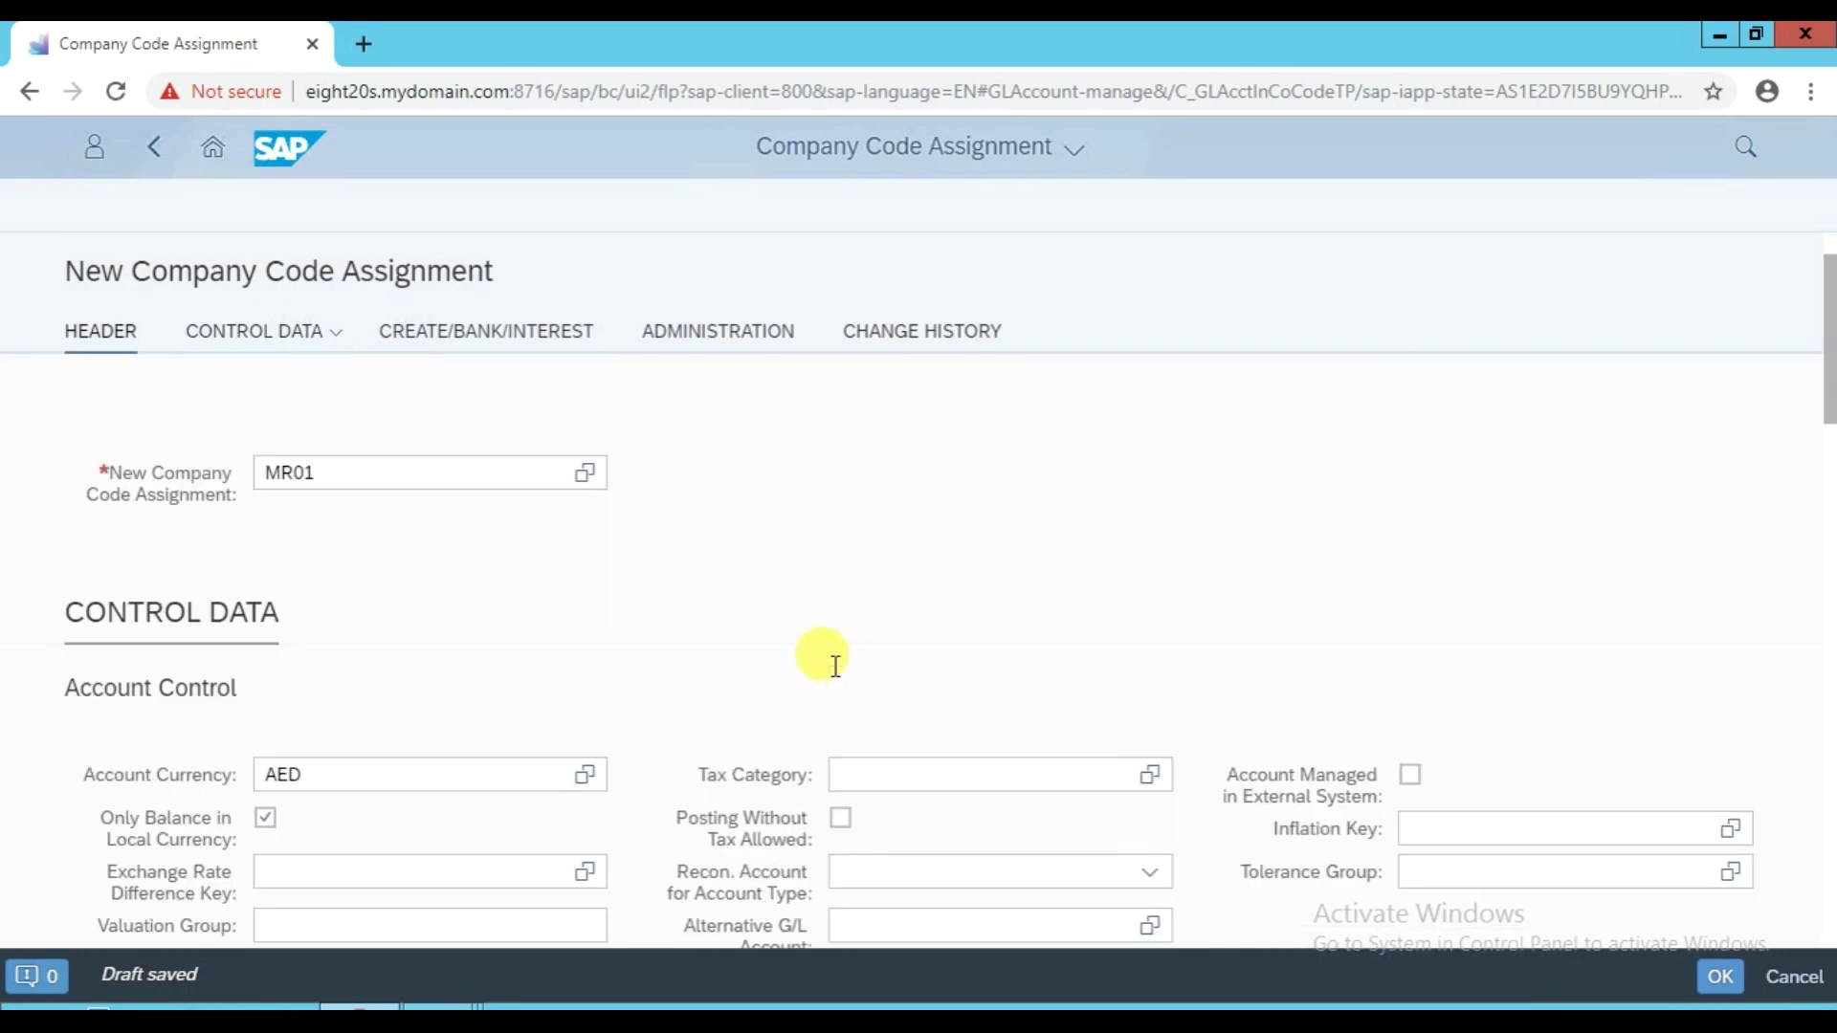
click(1713, 980)
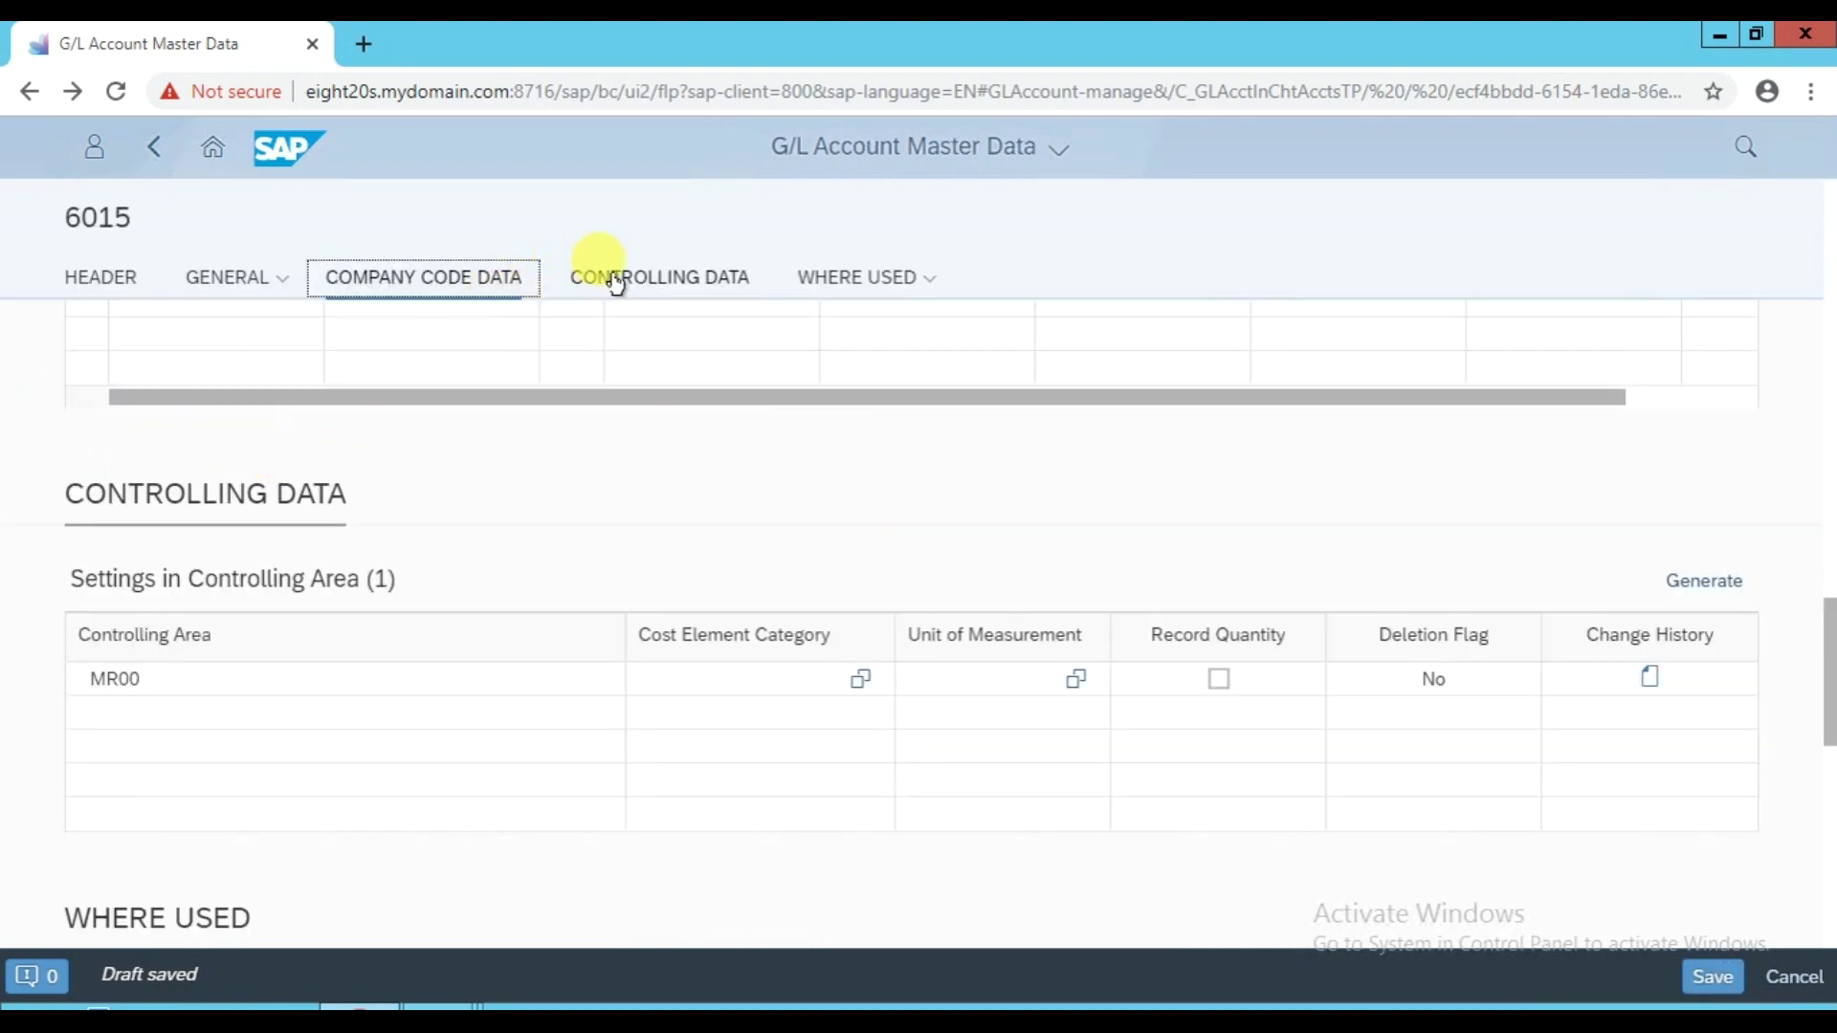
Look up the cost element categories and assign category 1, Primary costs/cost-reducing revenues, to controlling area MR00
click(672, 286)
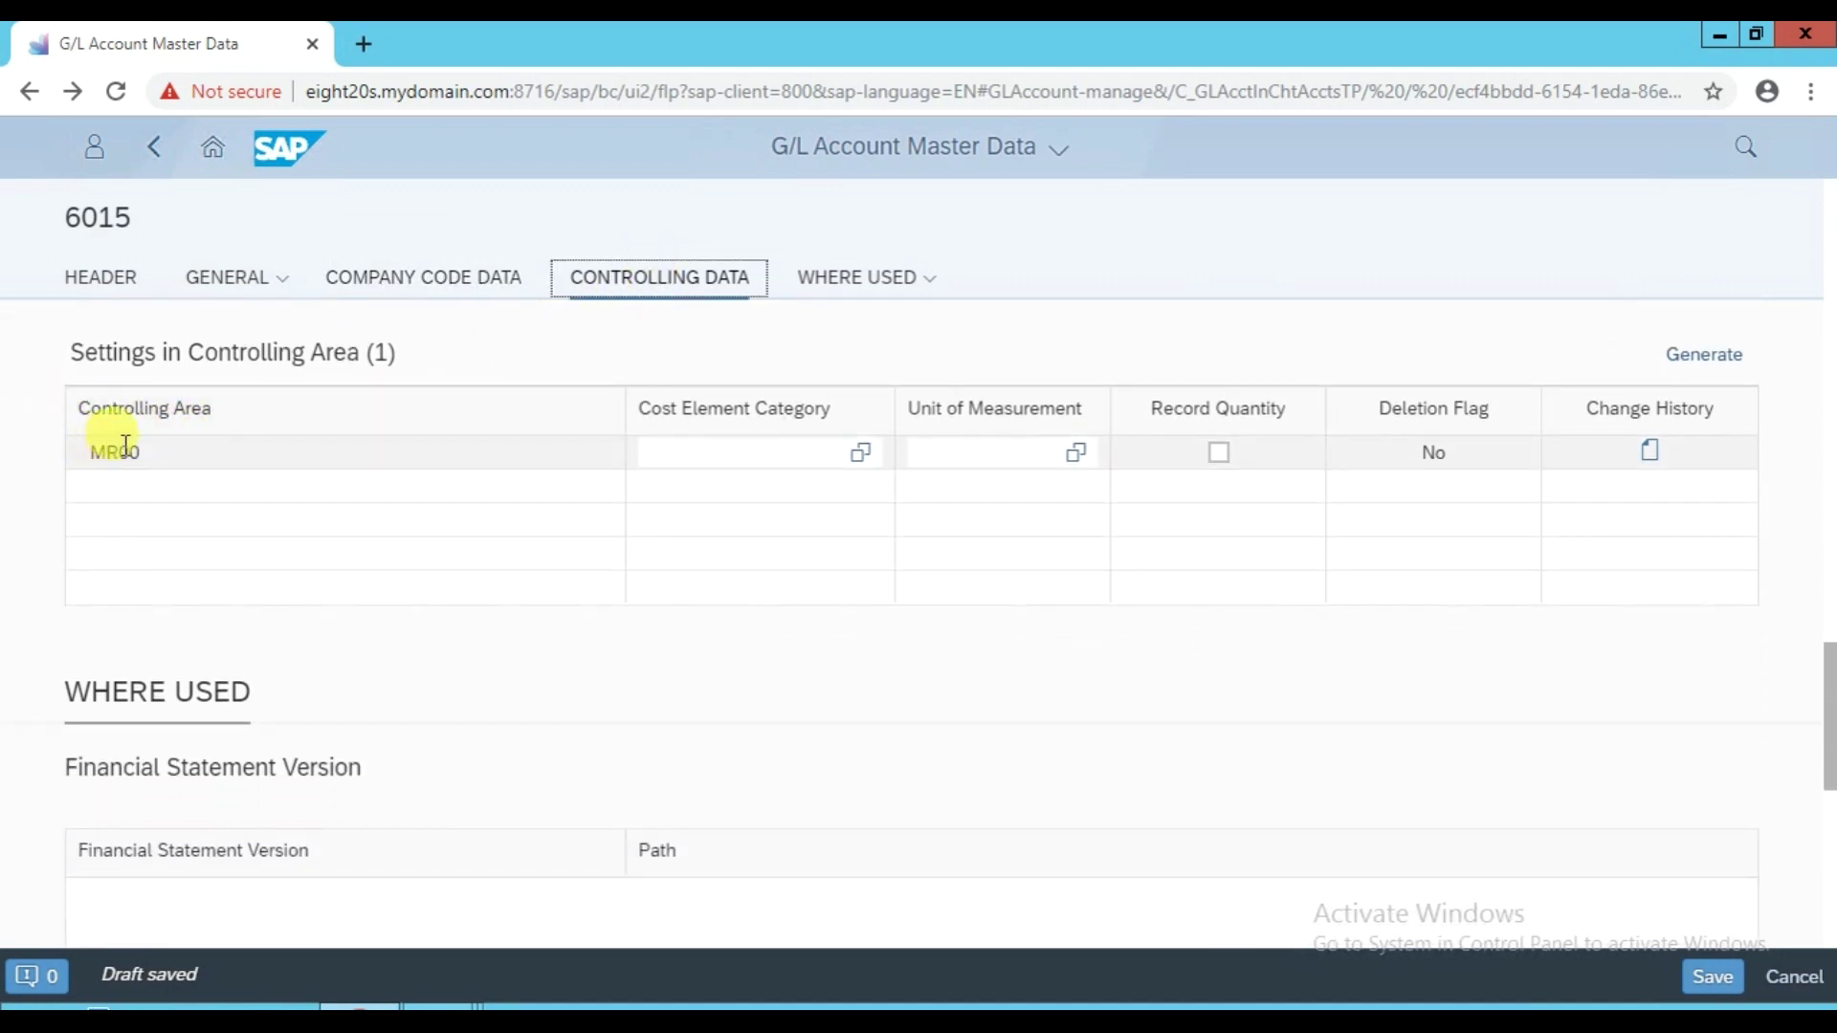
click(853, 458)
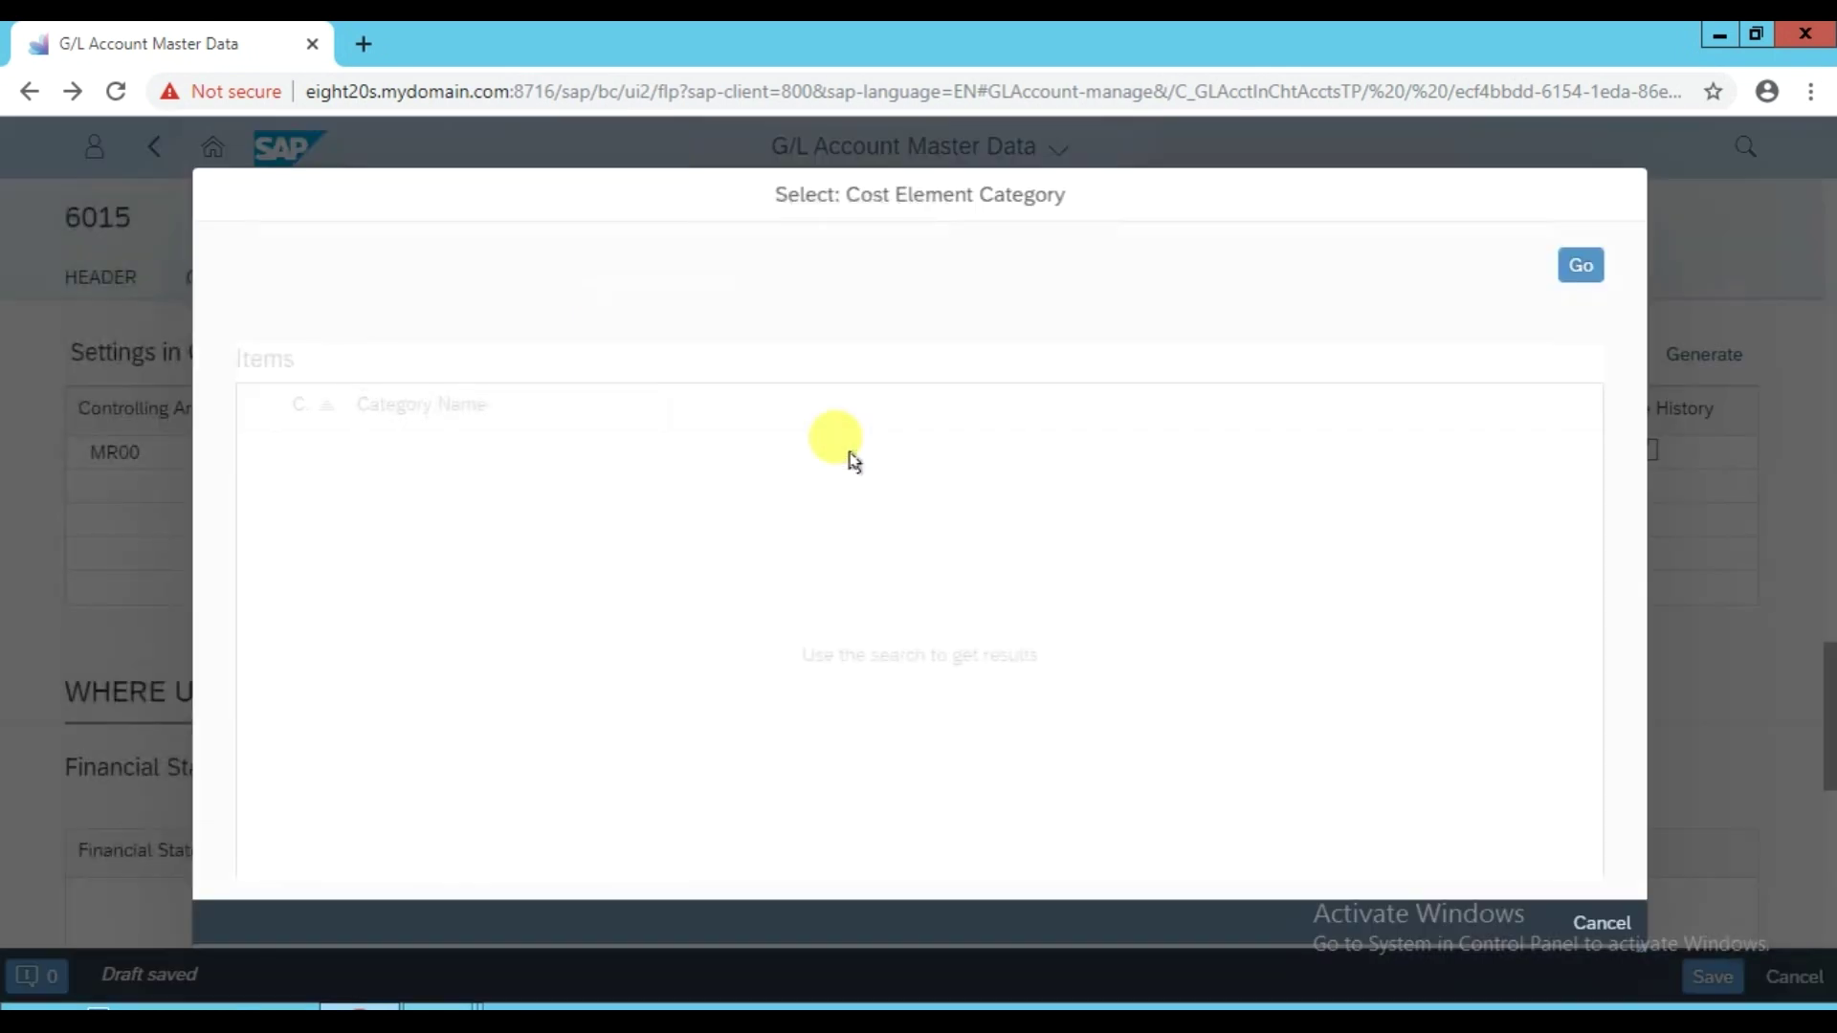
click(1579, 268)
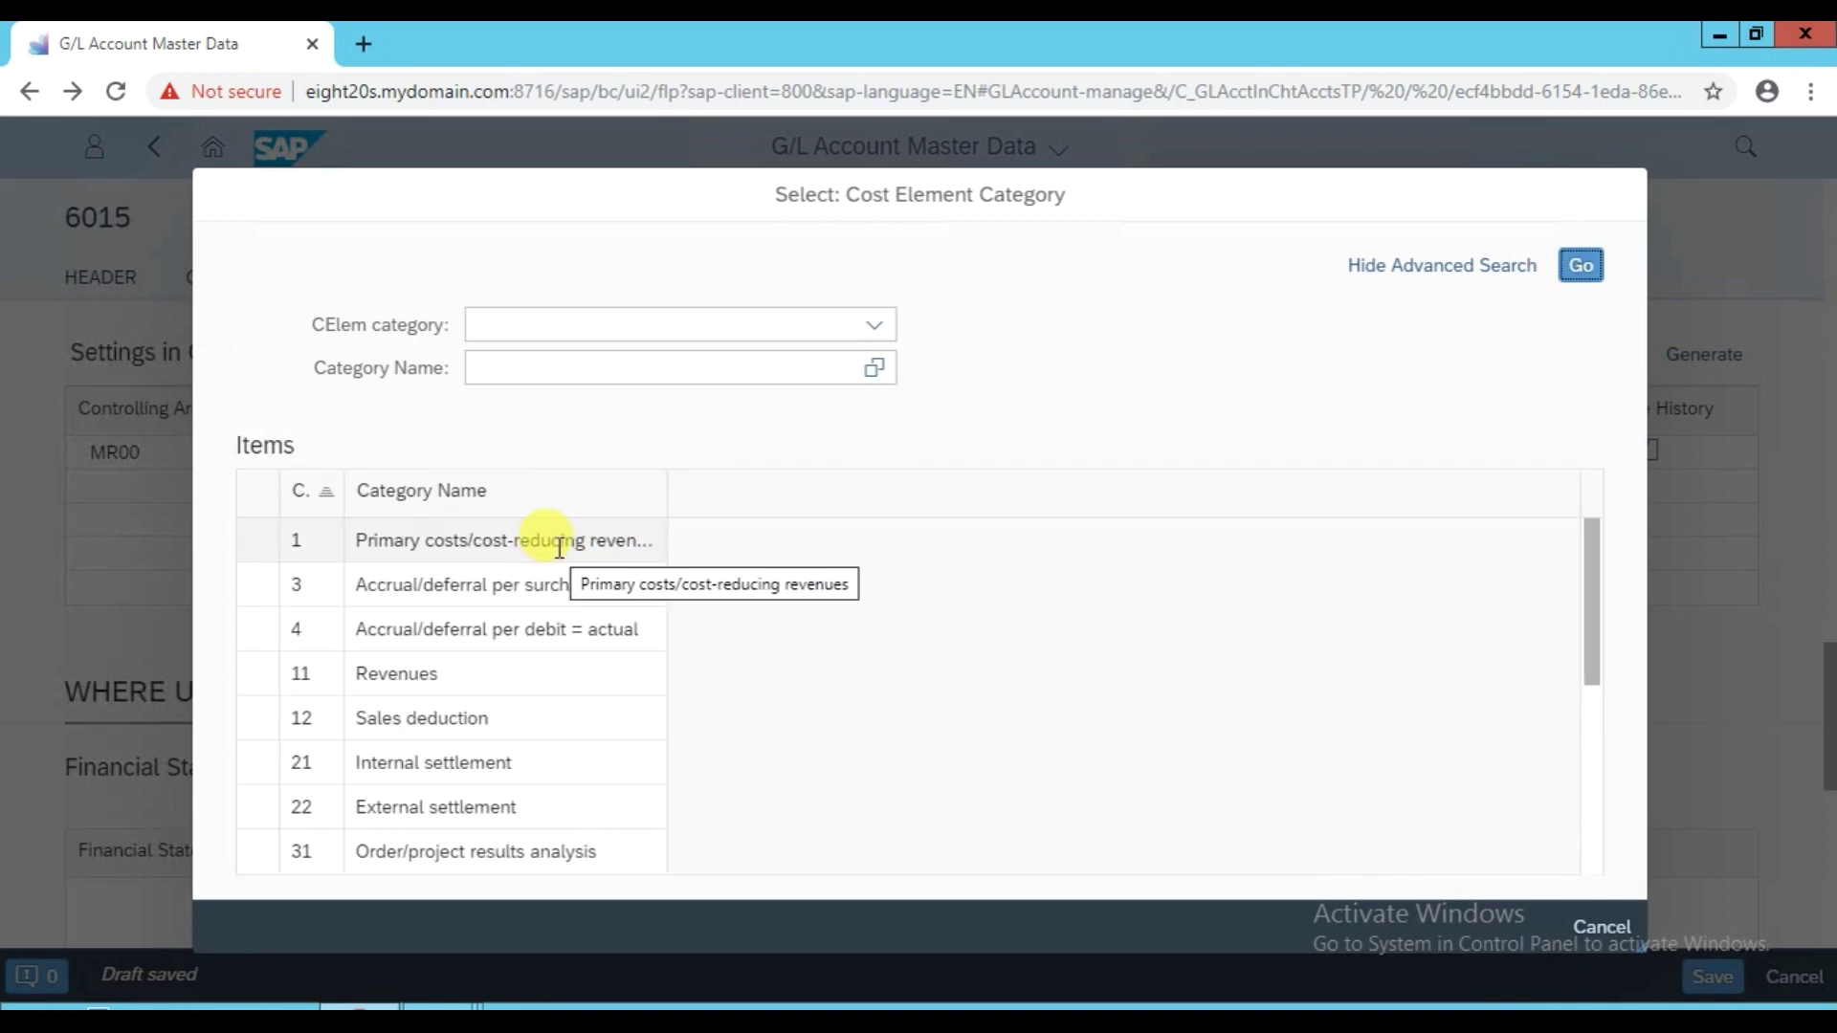
click(559, 541)
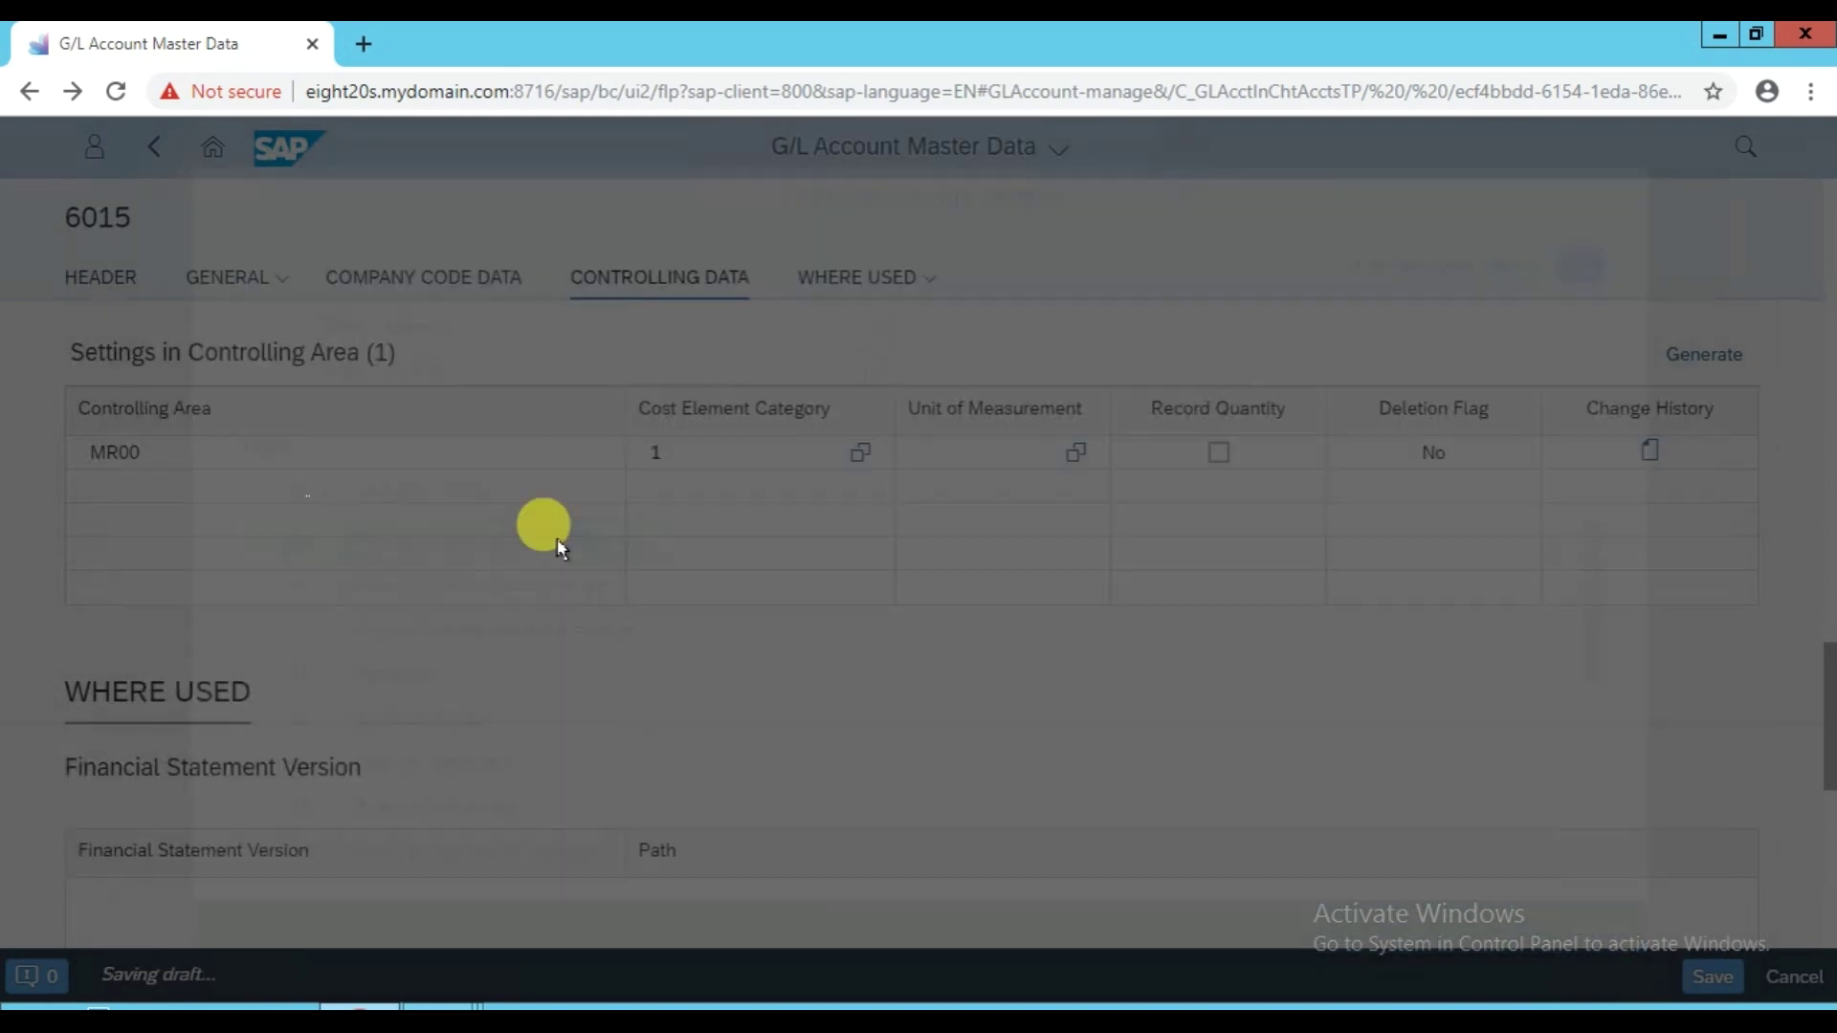
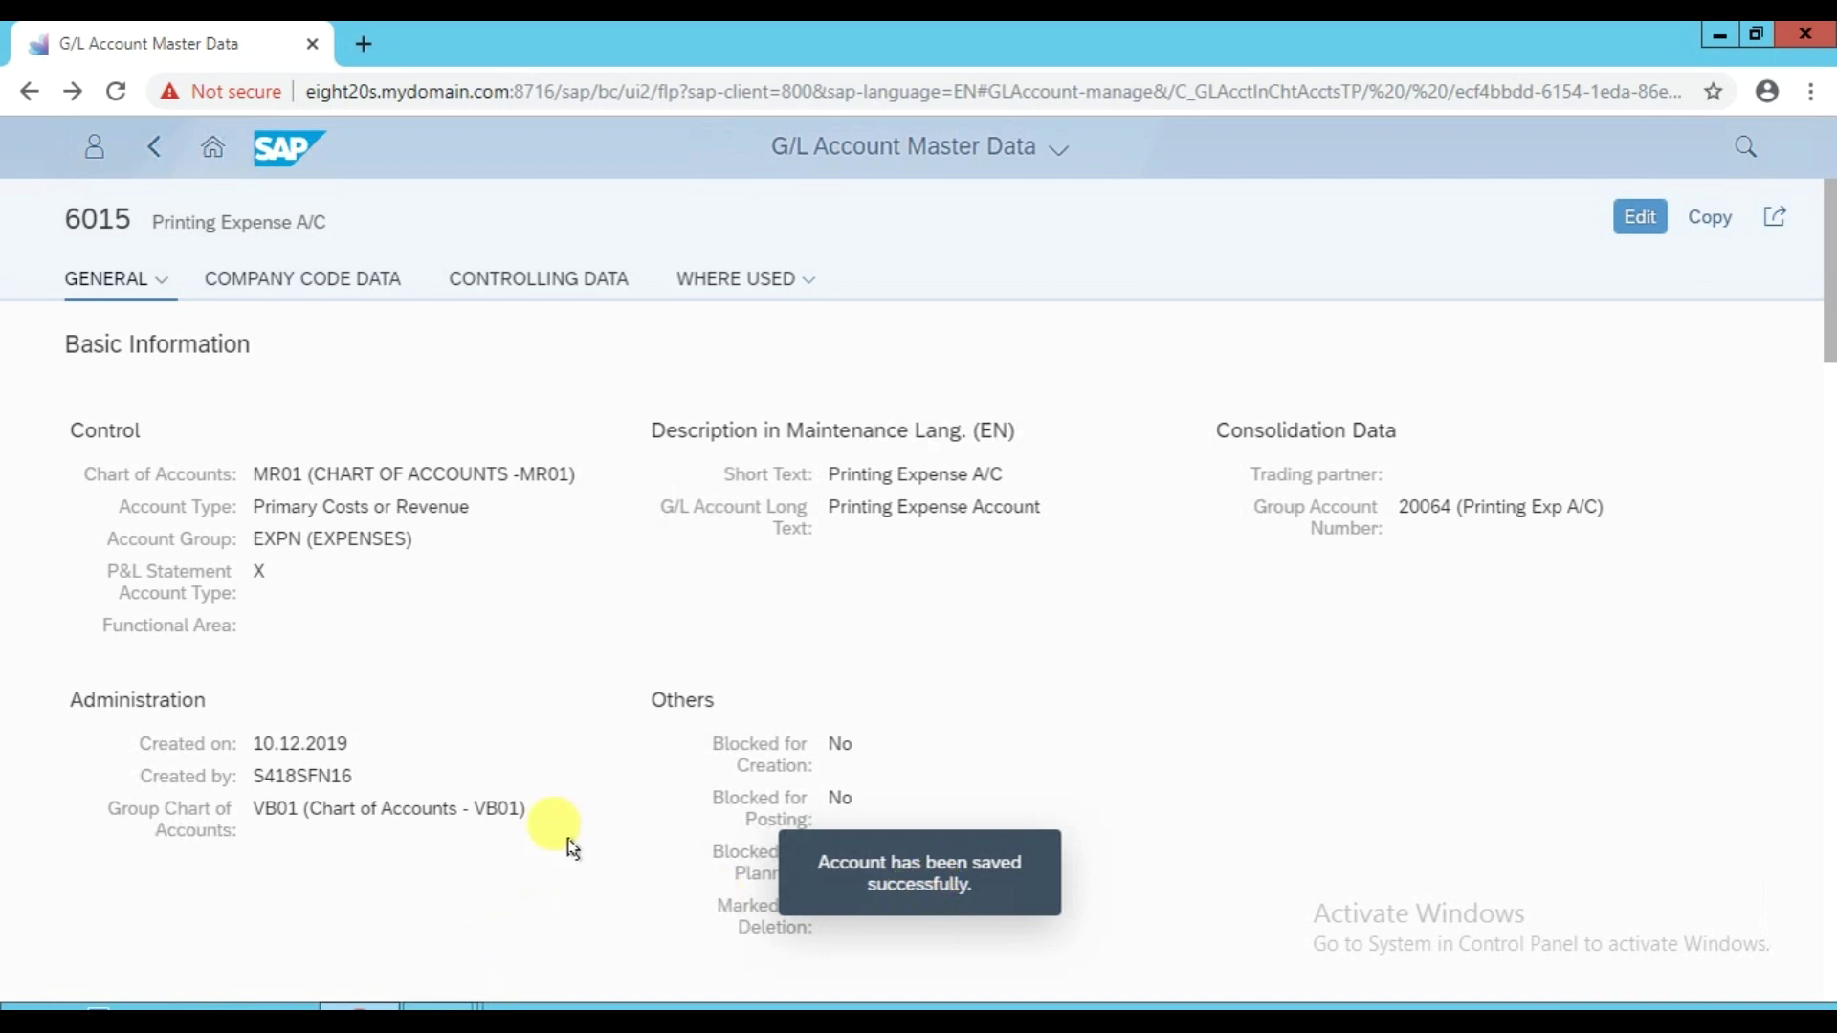
Switch to the SAP Easy Access session and open transaction FS00 for central G/L account maintenance
mouse_move(442, 1007)
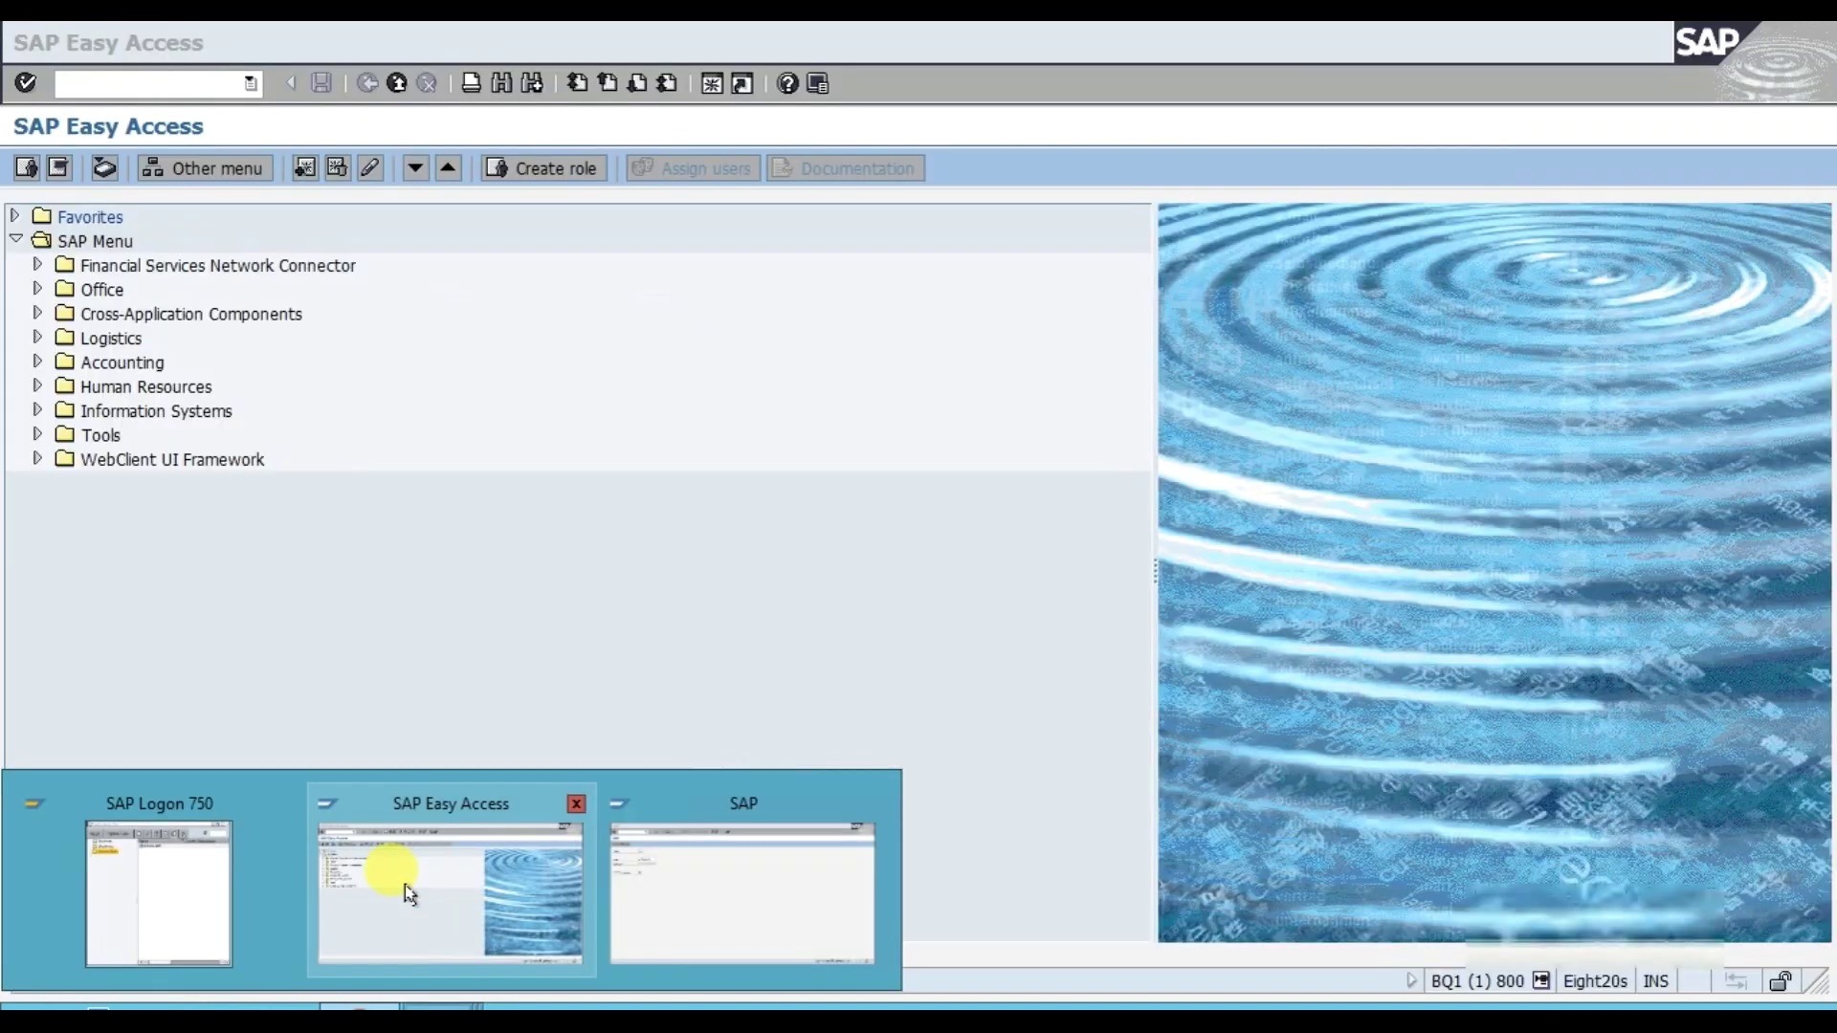
click(392, 875)
click(110, 88)
text(FS00)
key(Return)
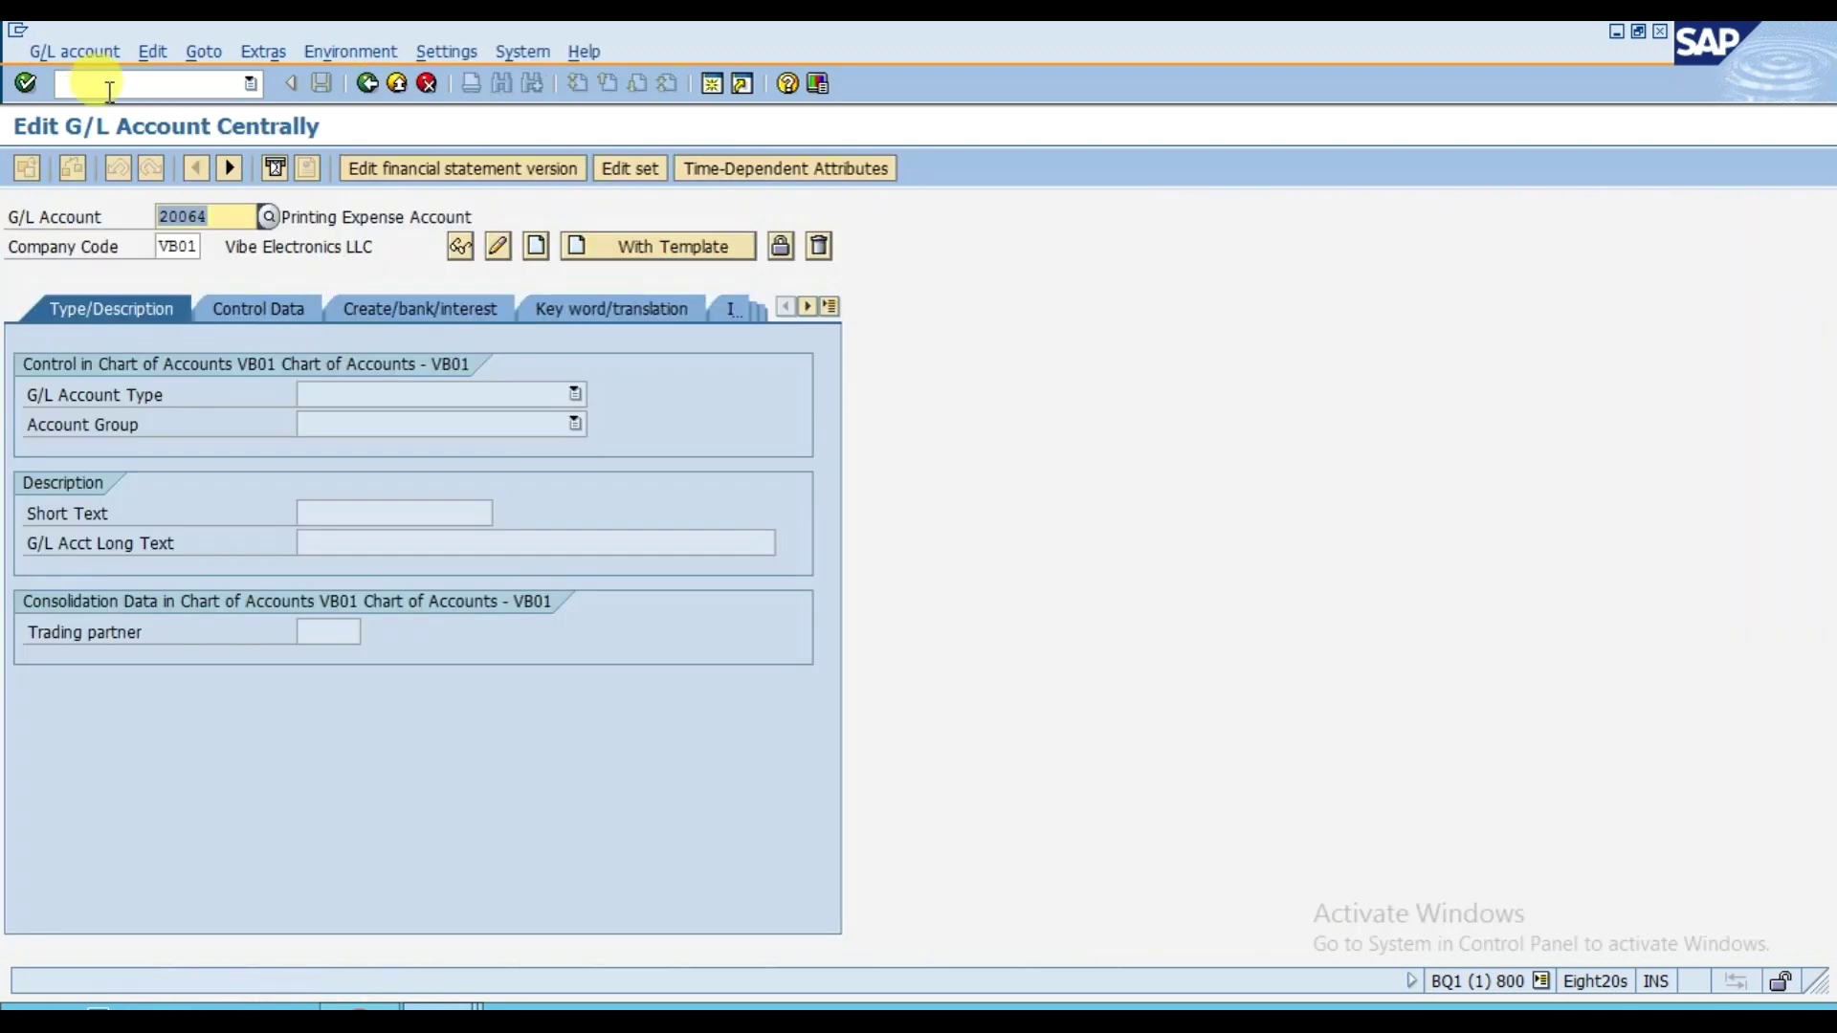
Set the company code to MR01, clear the G/L account number and confirm the entry
click(172, 246)
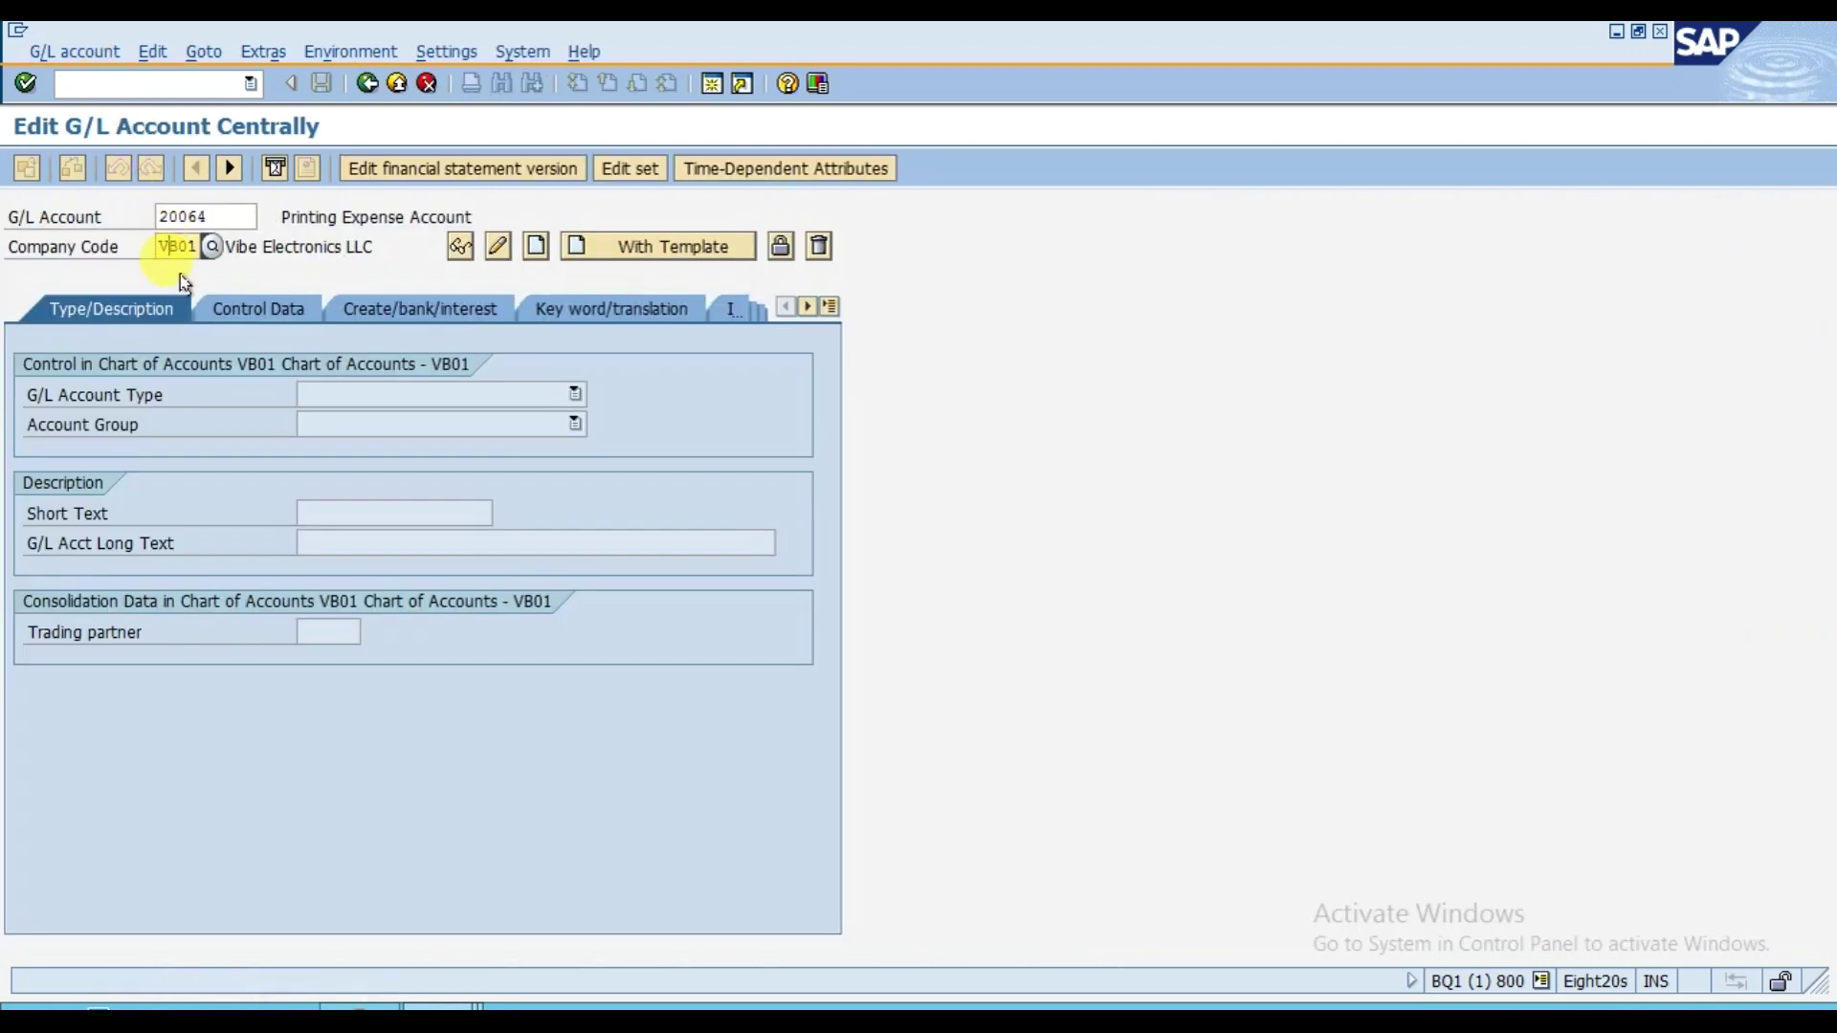
key(BackSpace)
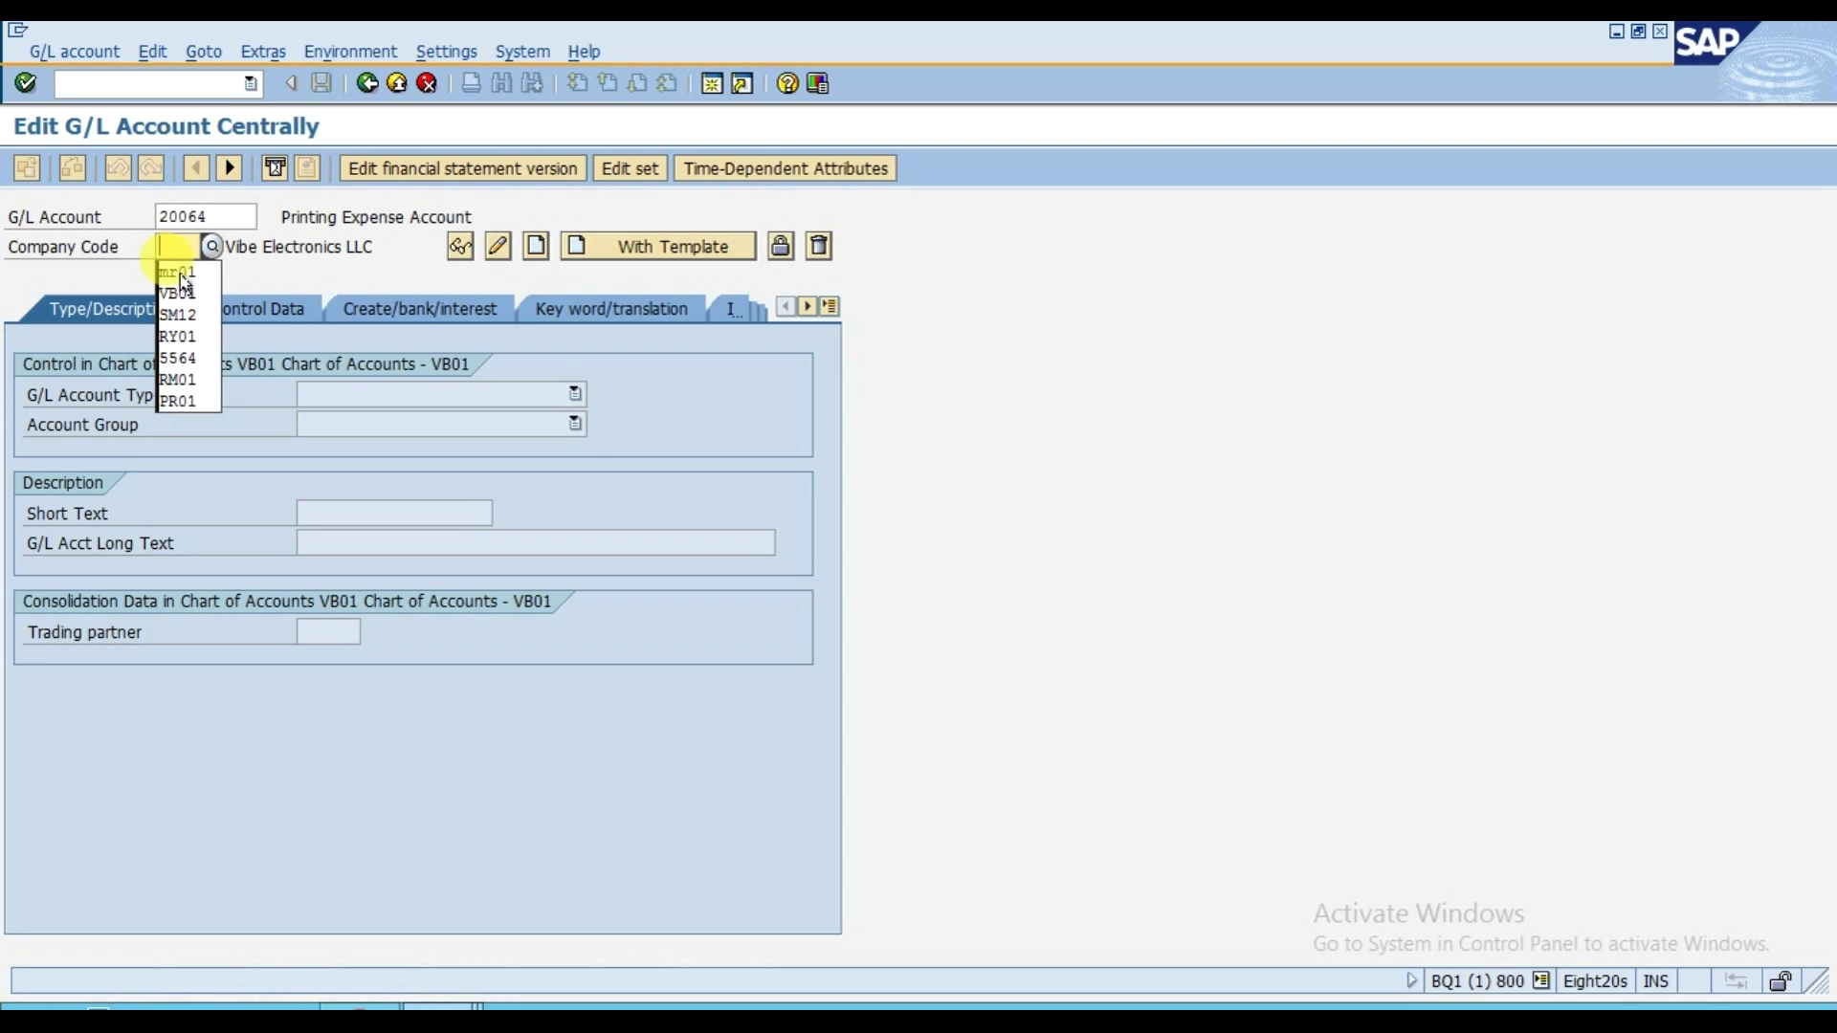
text(MR01)
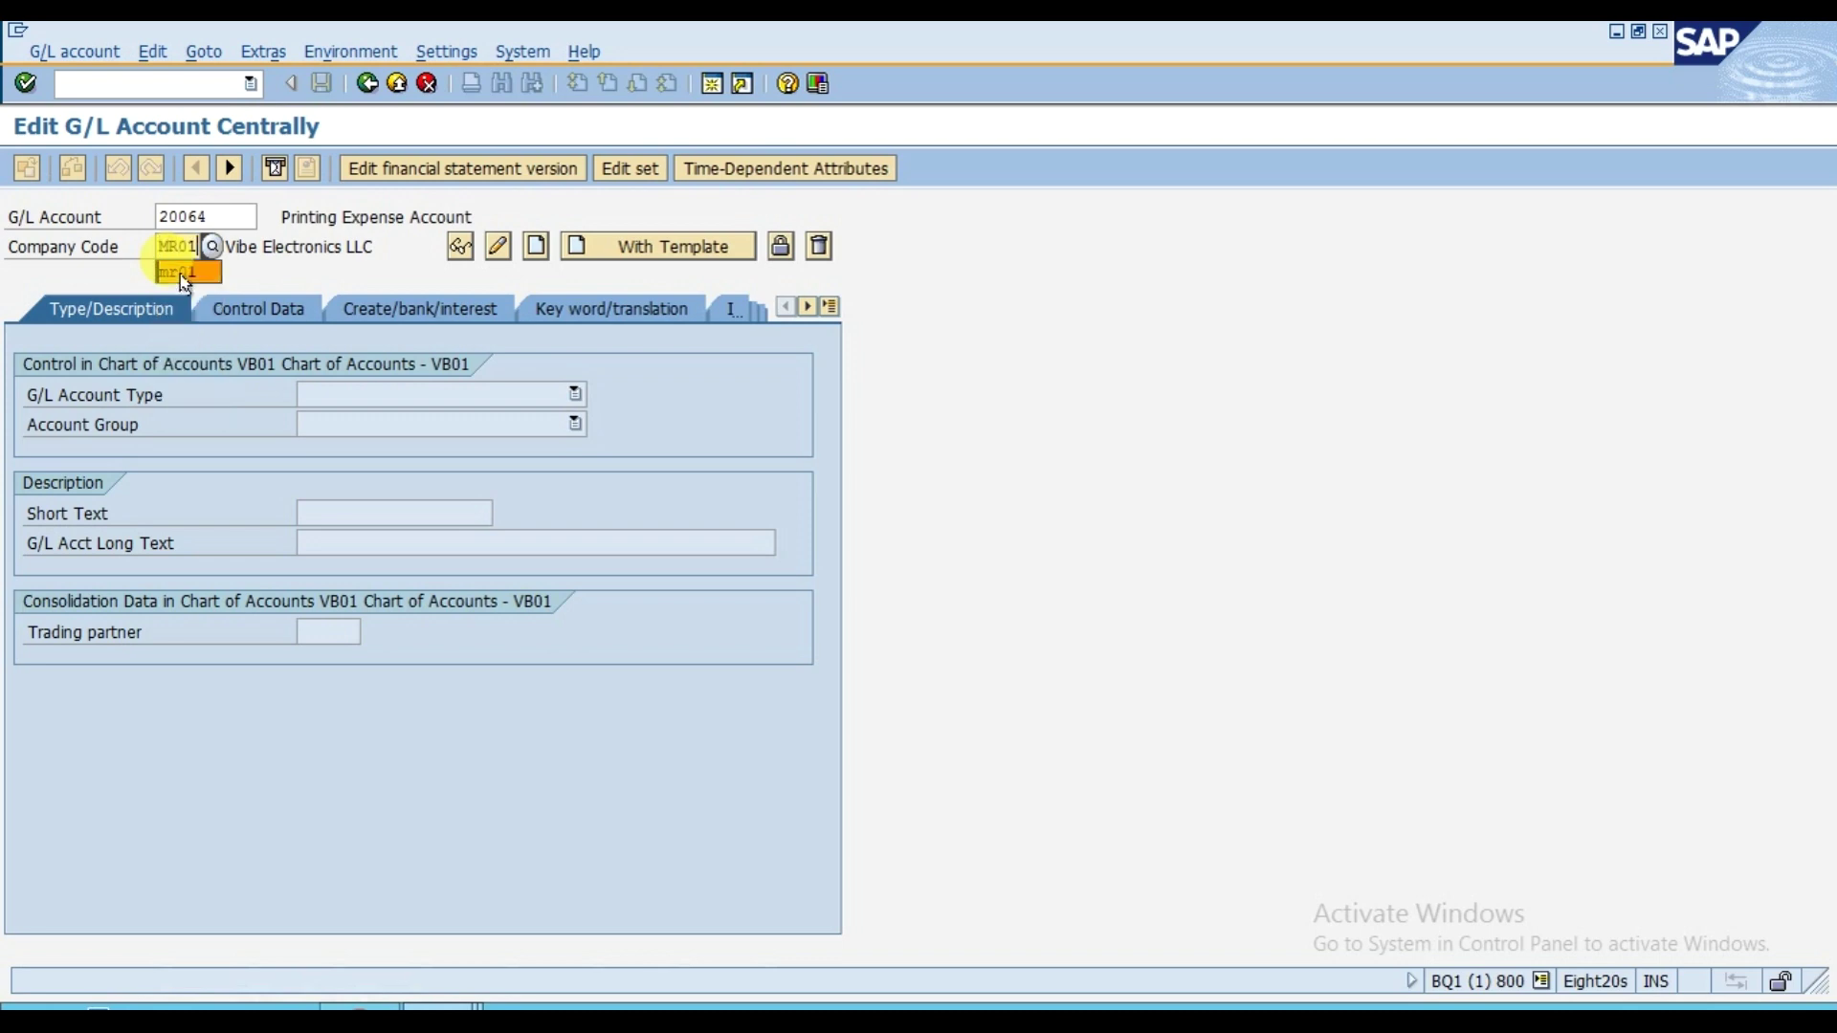
click(182, 275)
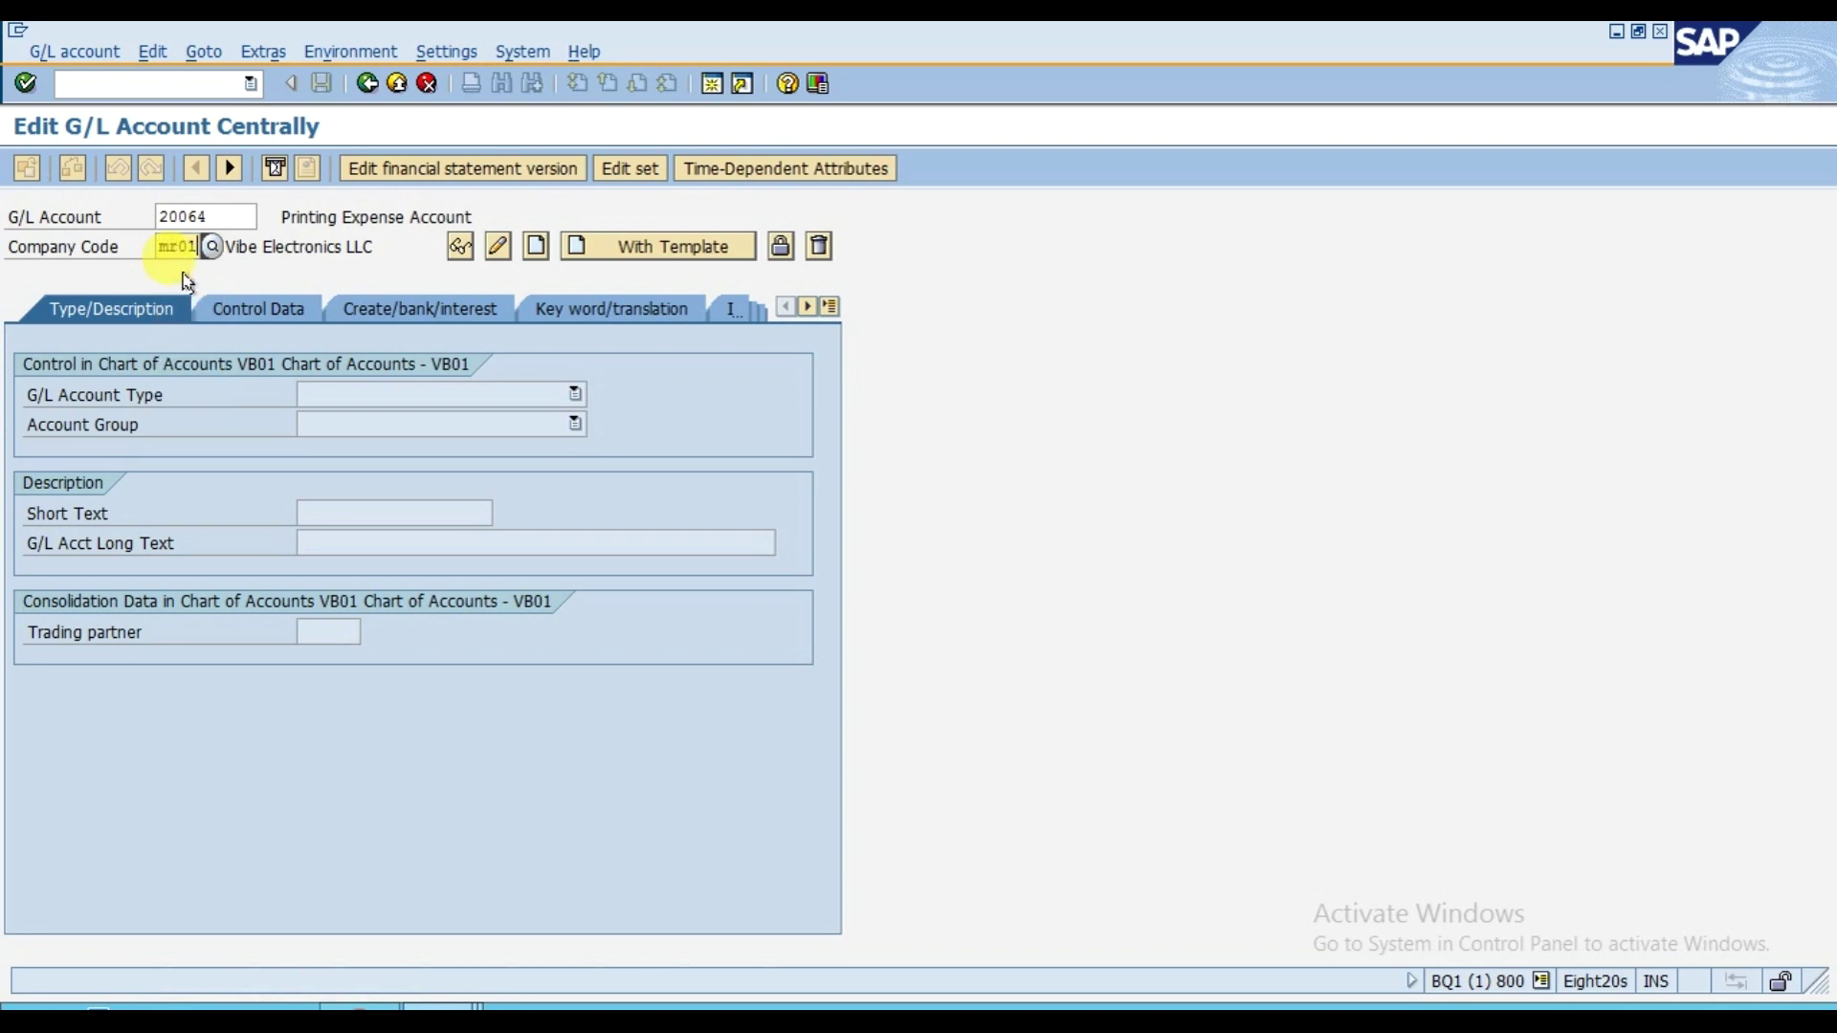
click(228, 216)
double_click(228, 216)
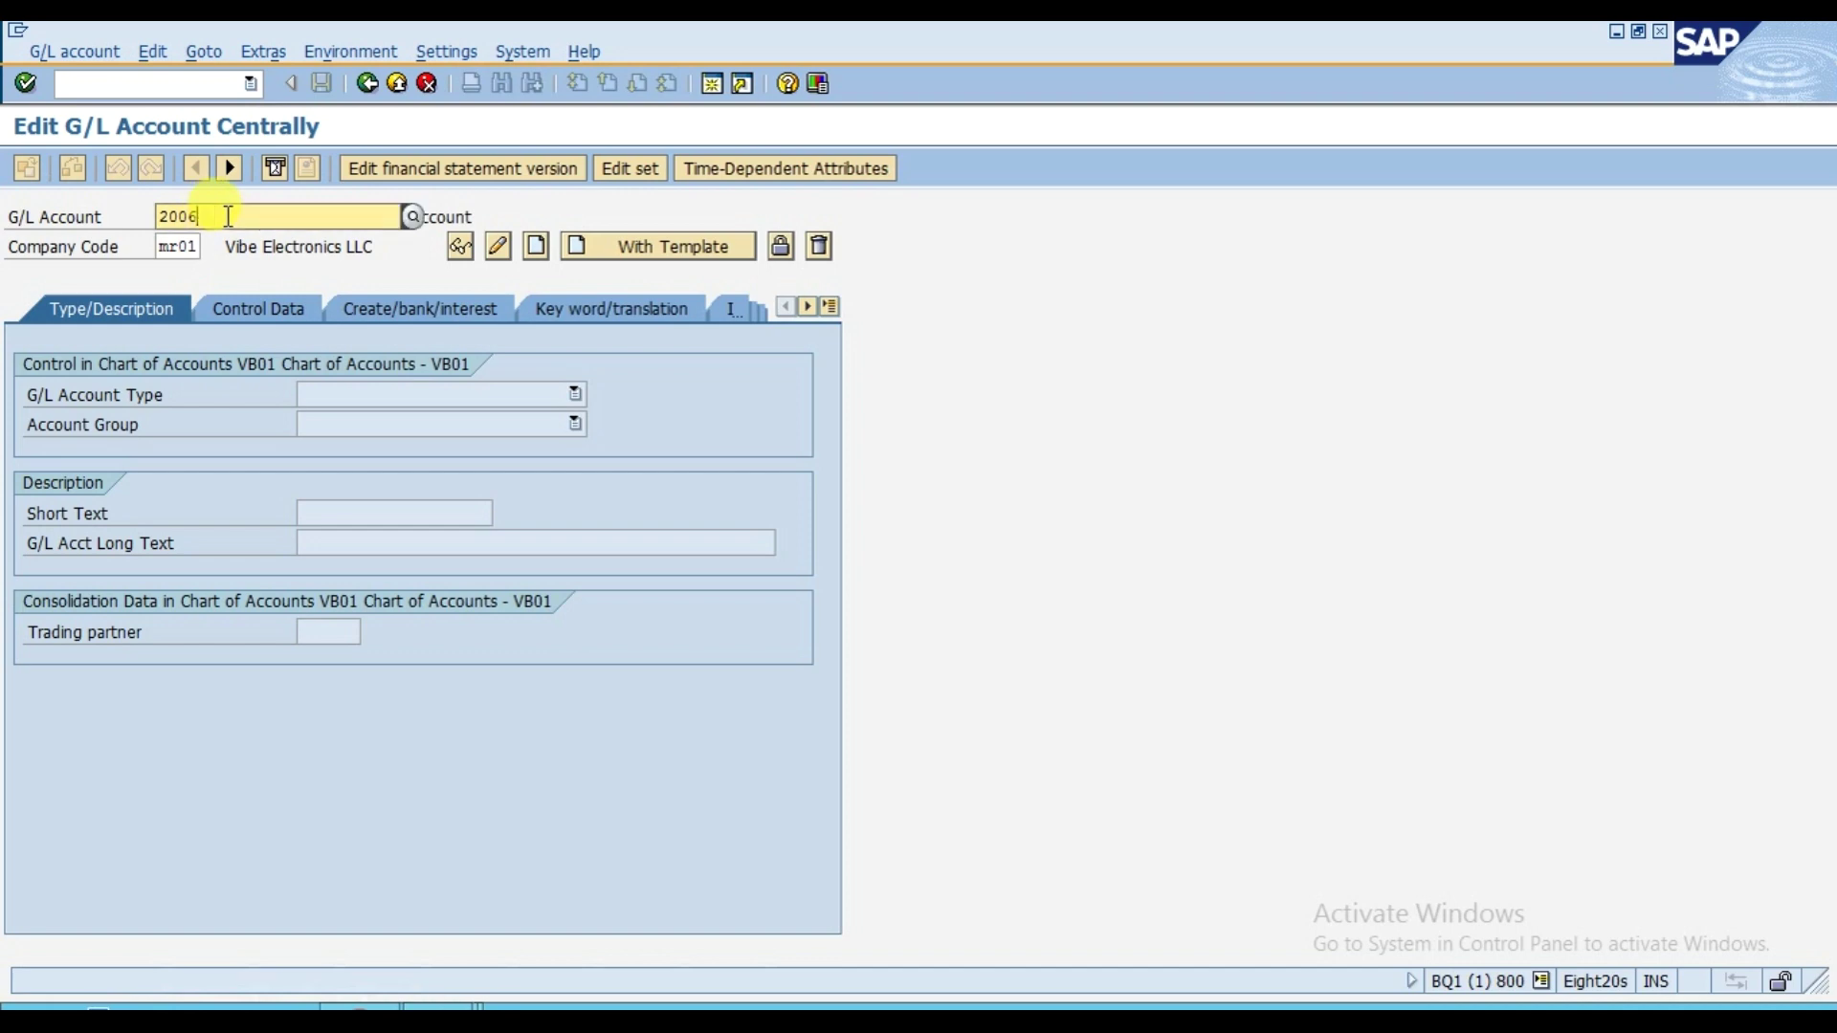
key(BackSpace)
key(Return)
key(Return)
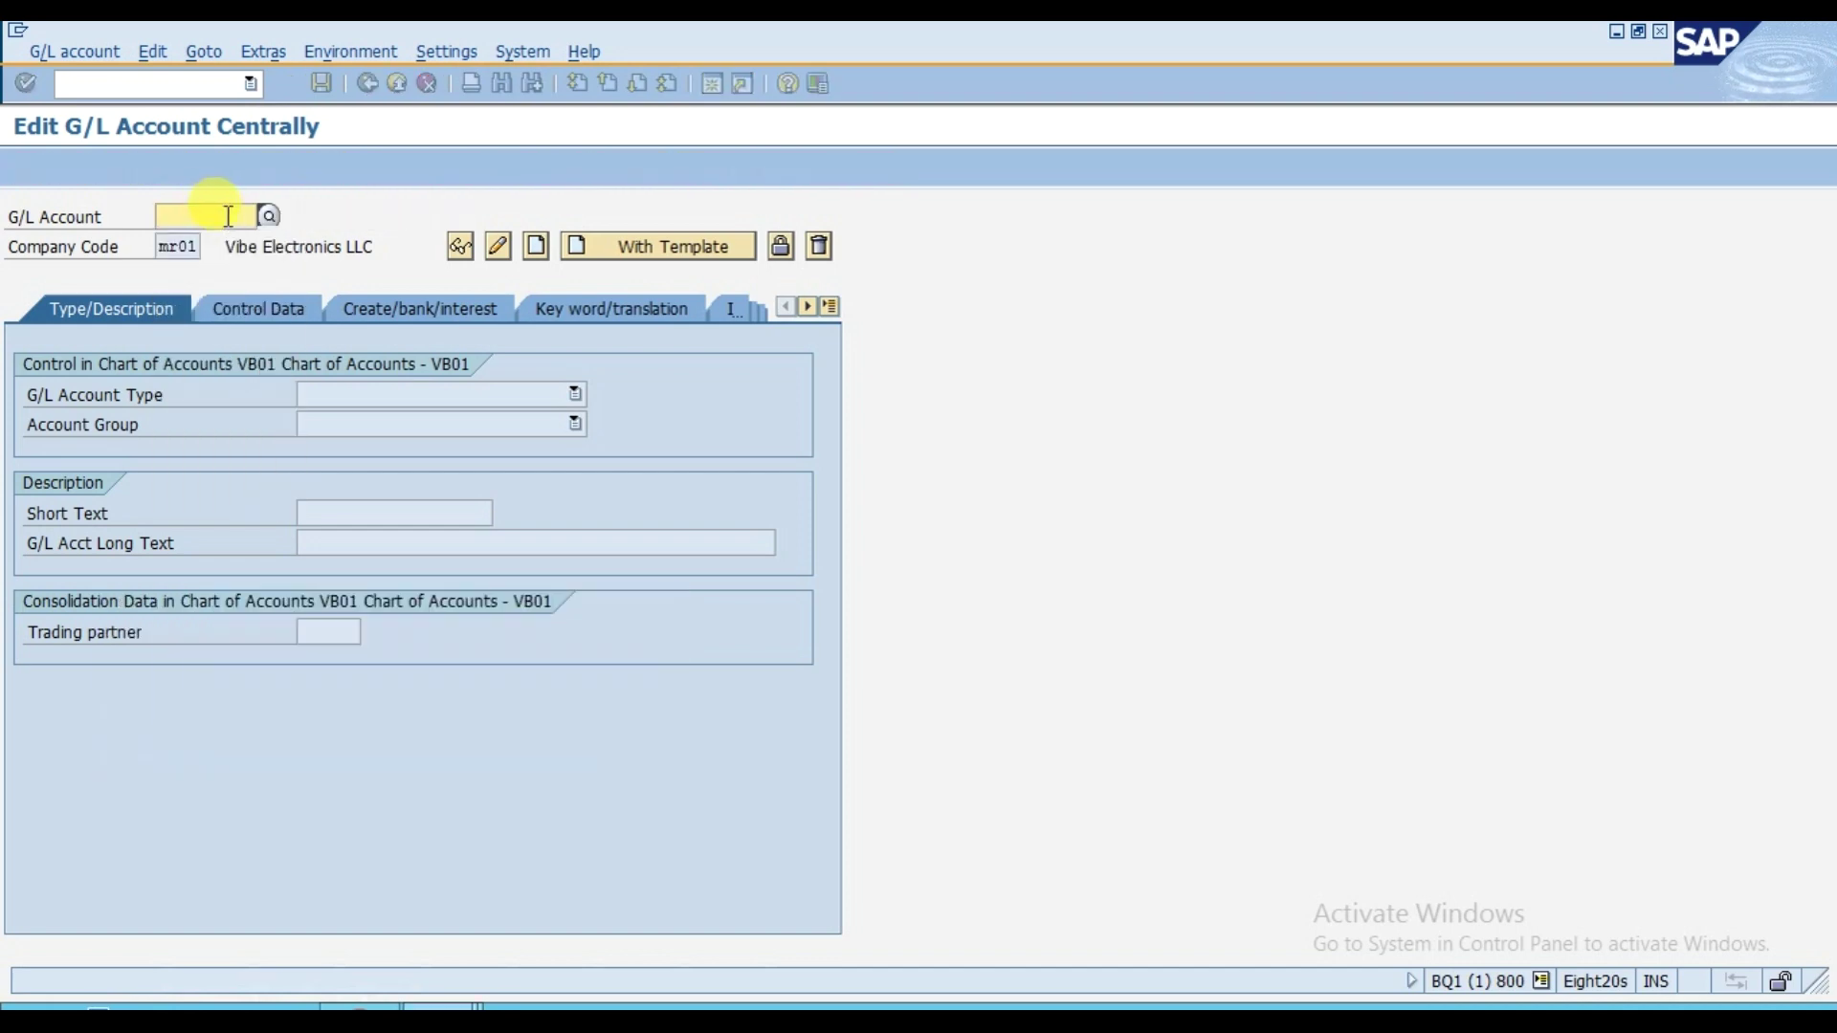
Look up the G/L accounts in chart of accounts MR01 and select 6015, Printing Expense Account
click(268, 218)
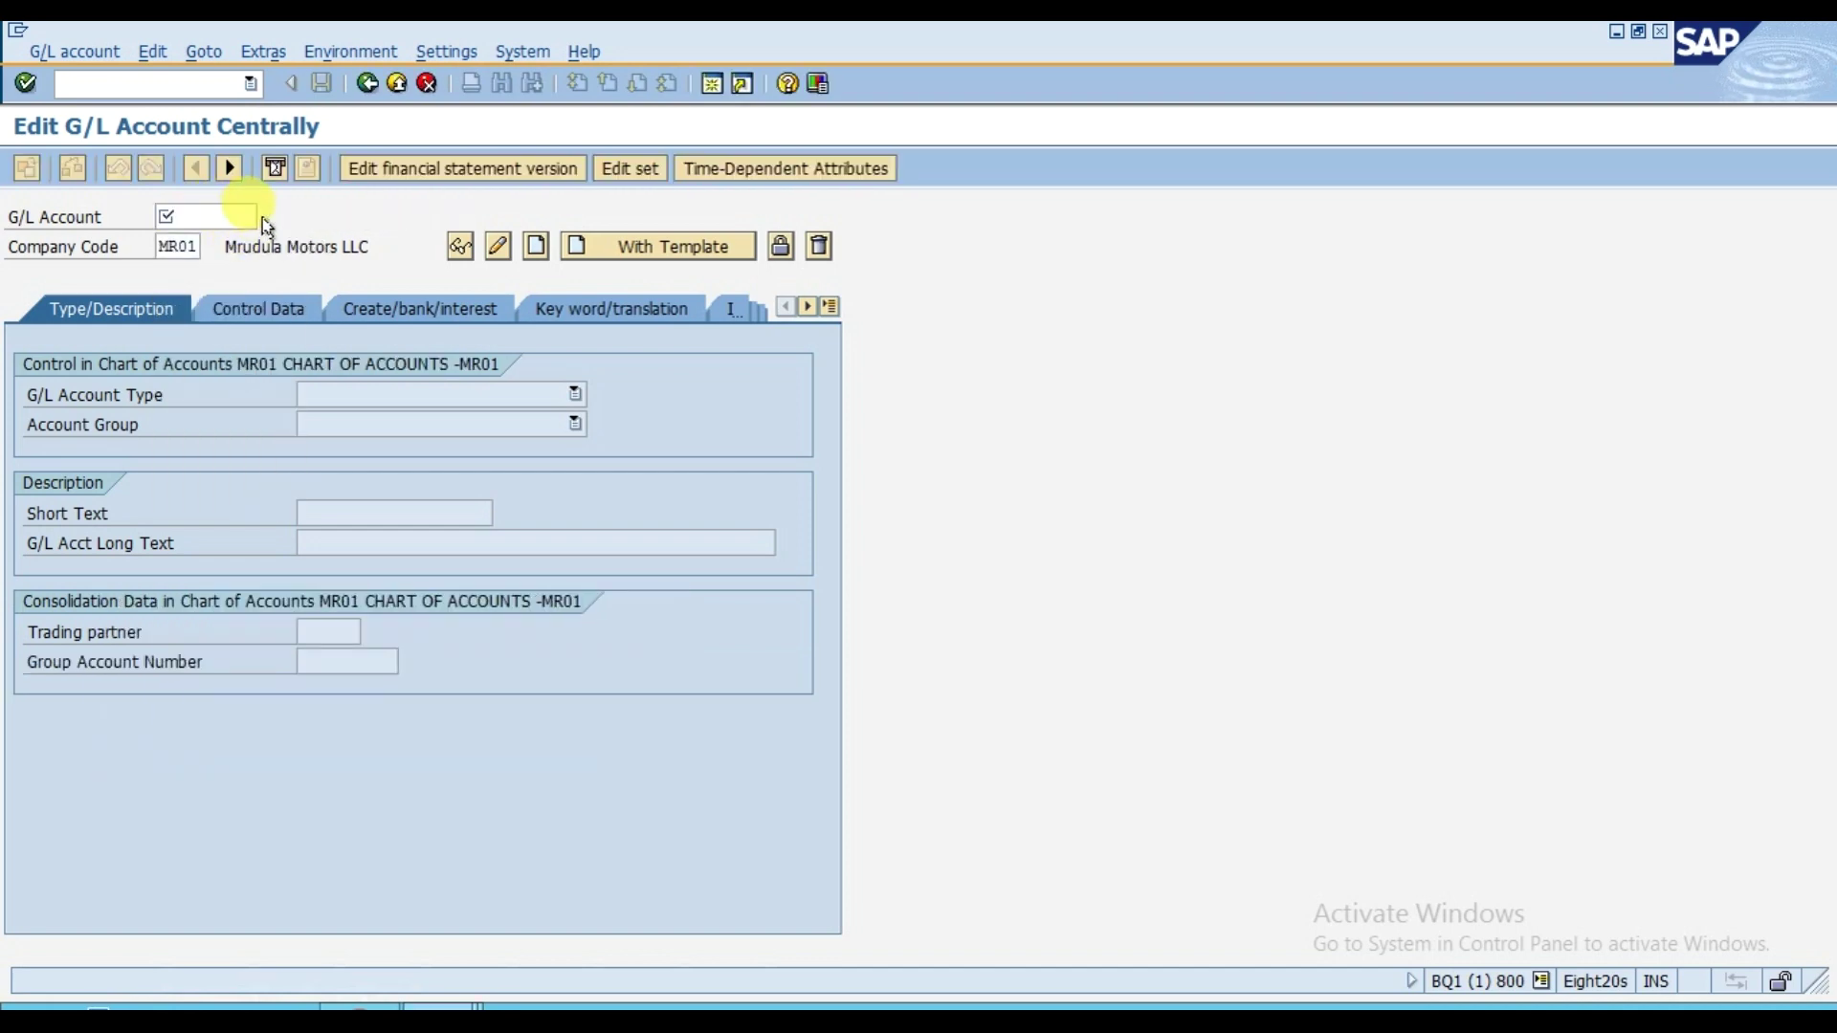
key(Return)
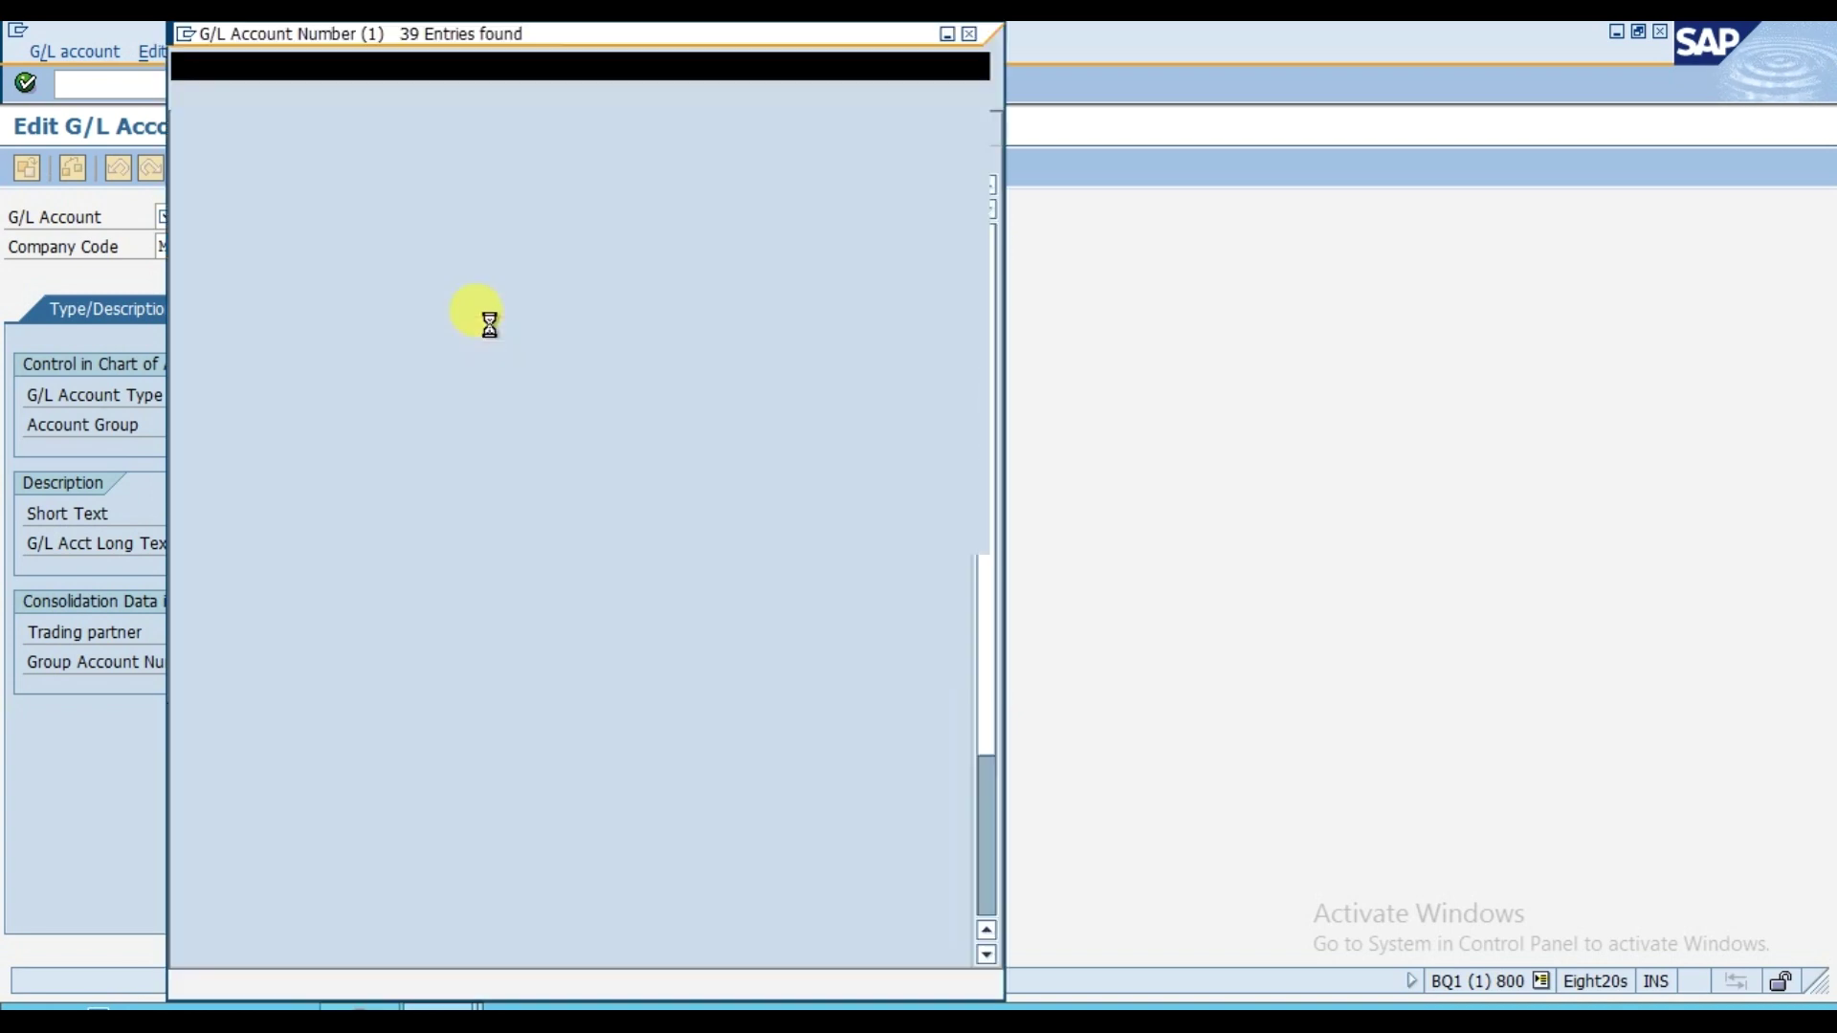
scroll(631, 622, down, 3)
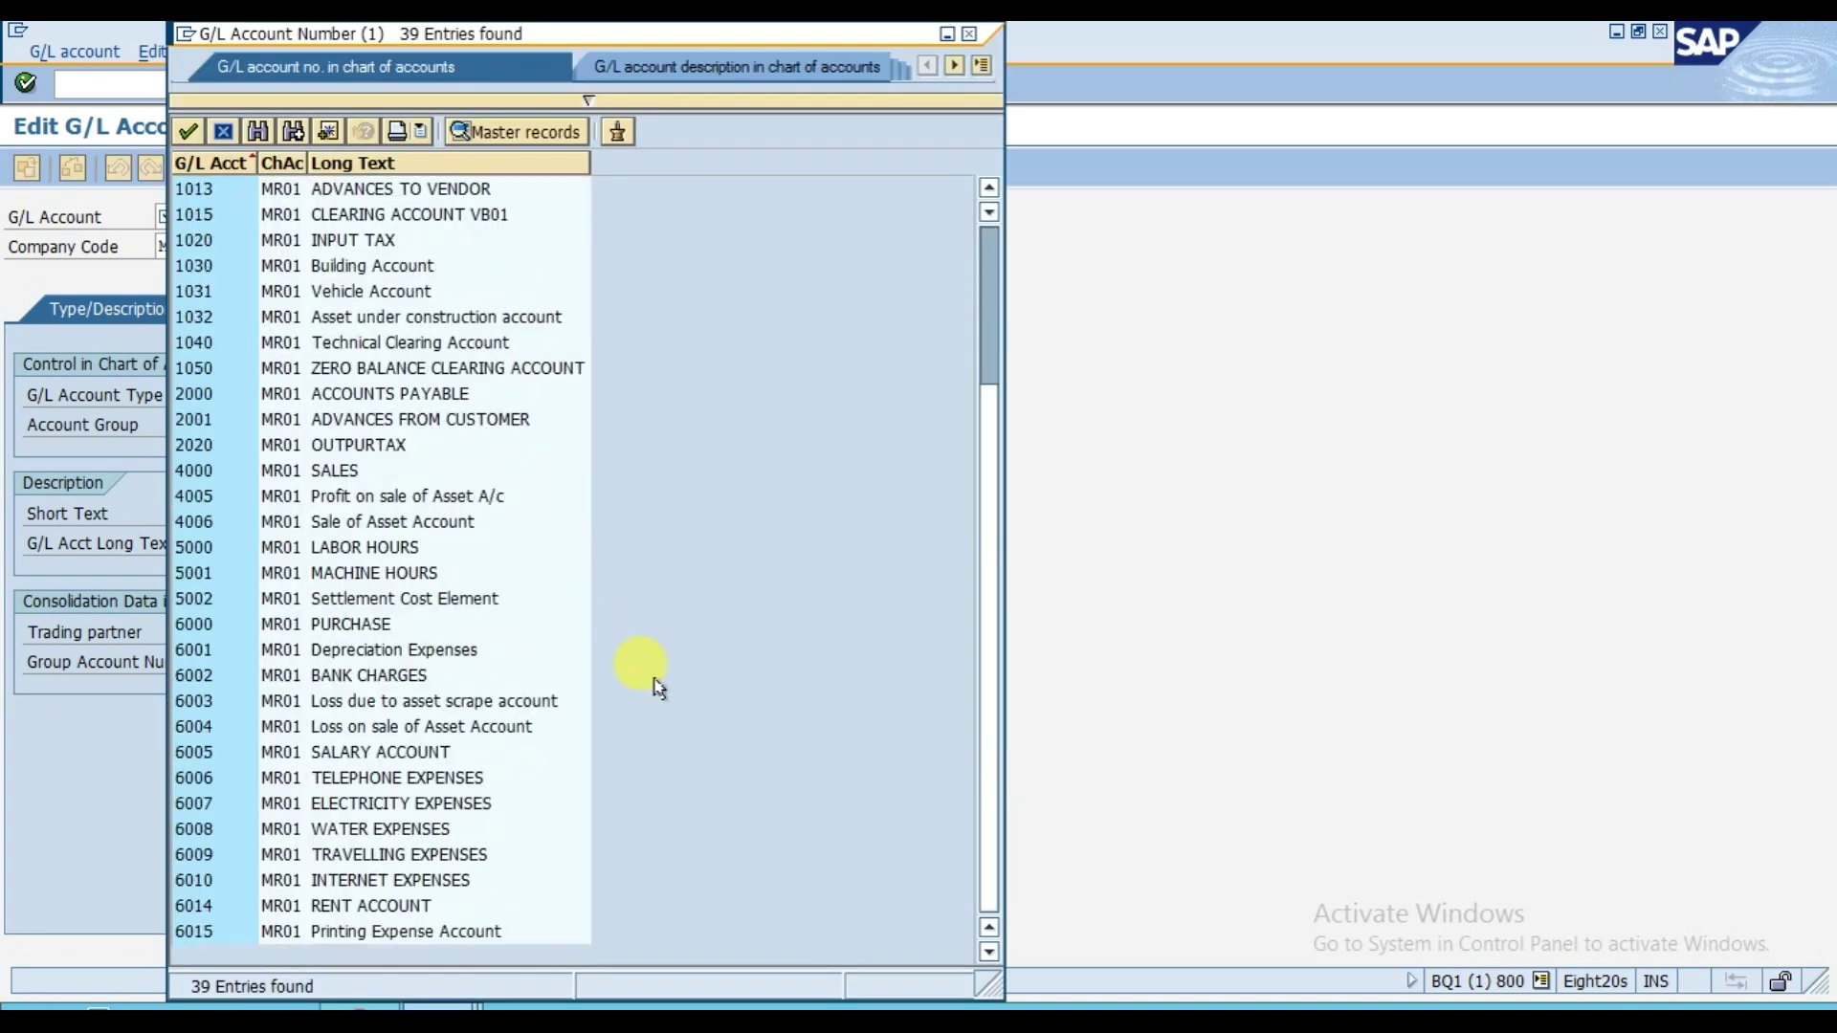
click(362, 935)
double_click(362, 932)
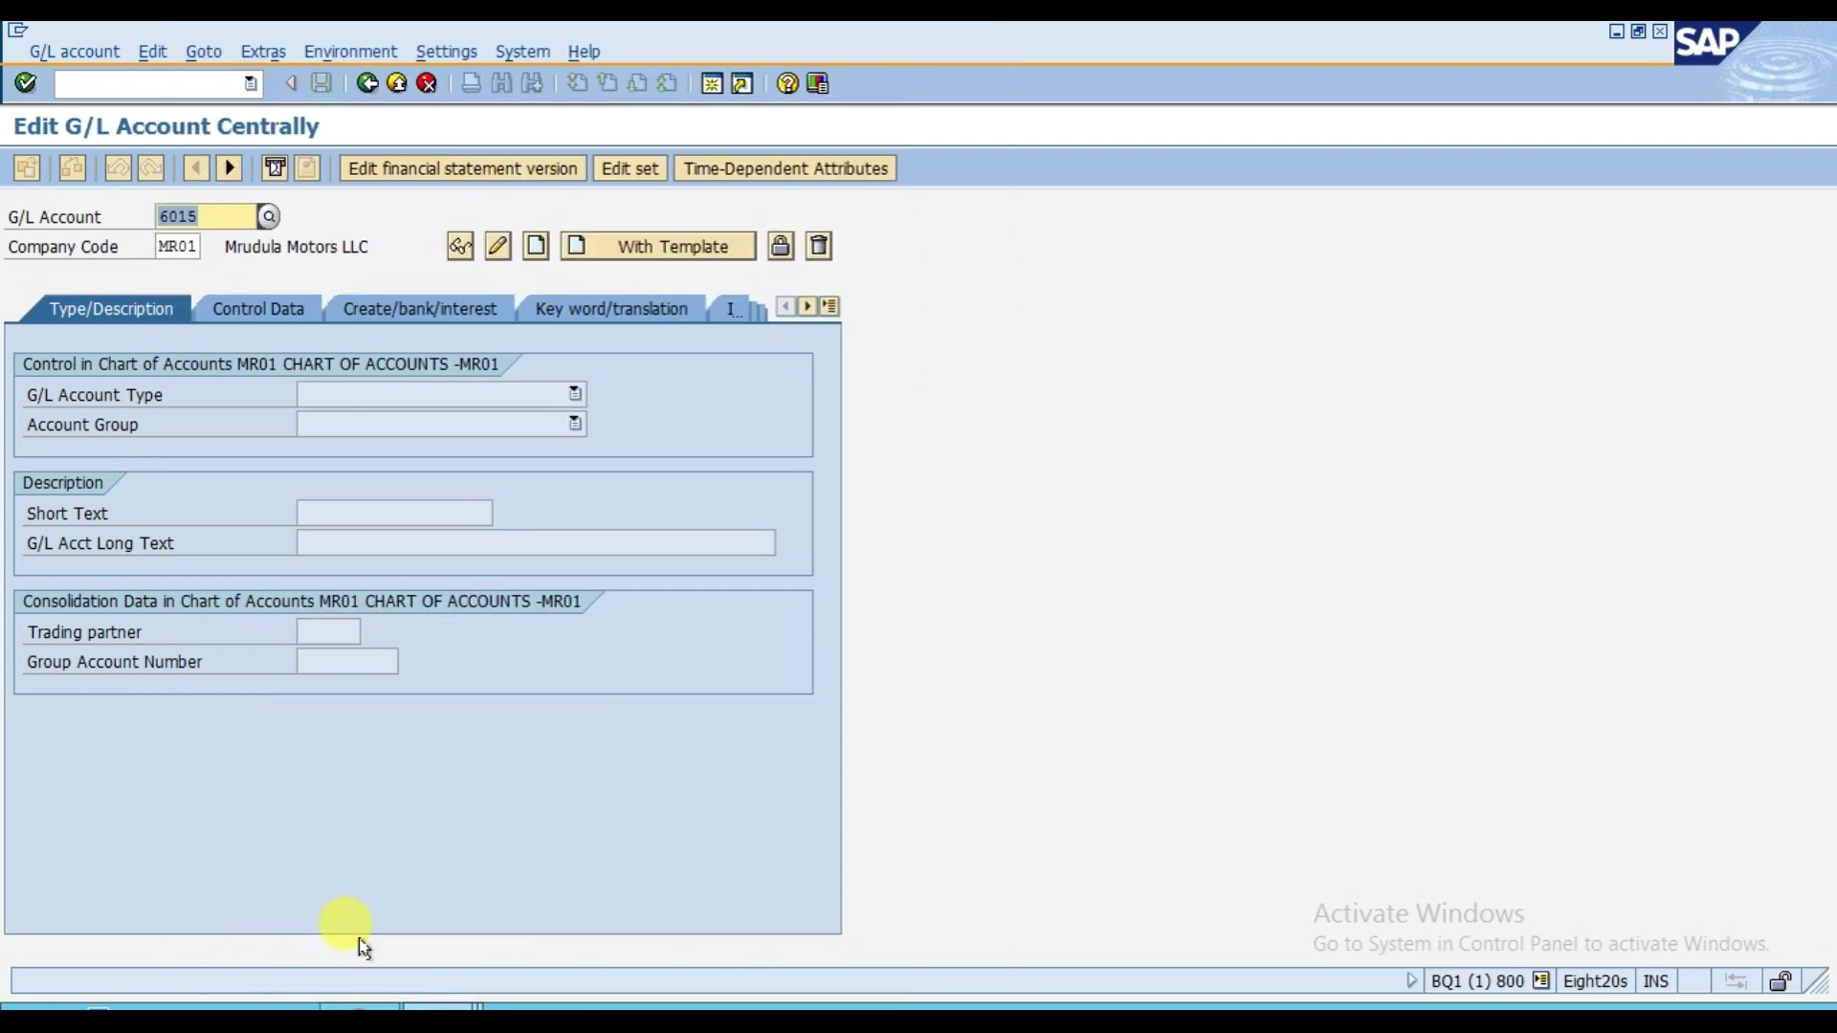
Open the account in change mode and review its type and description, control data, and document creation, bank and interest settings
click(496, 246)
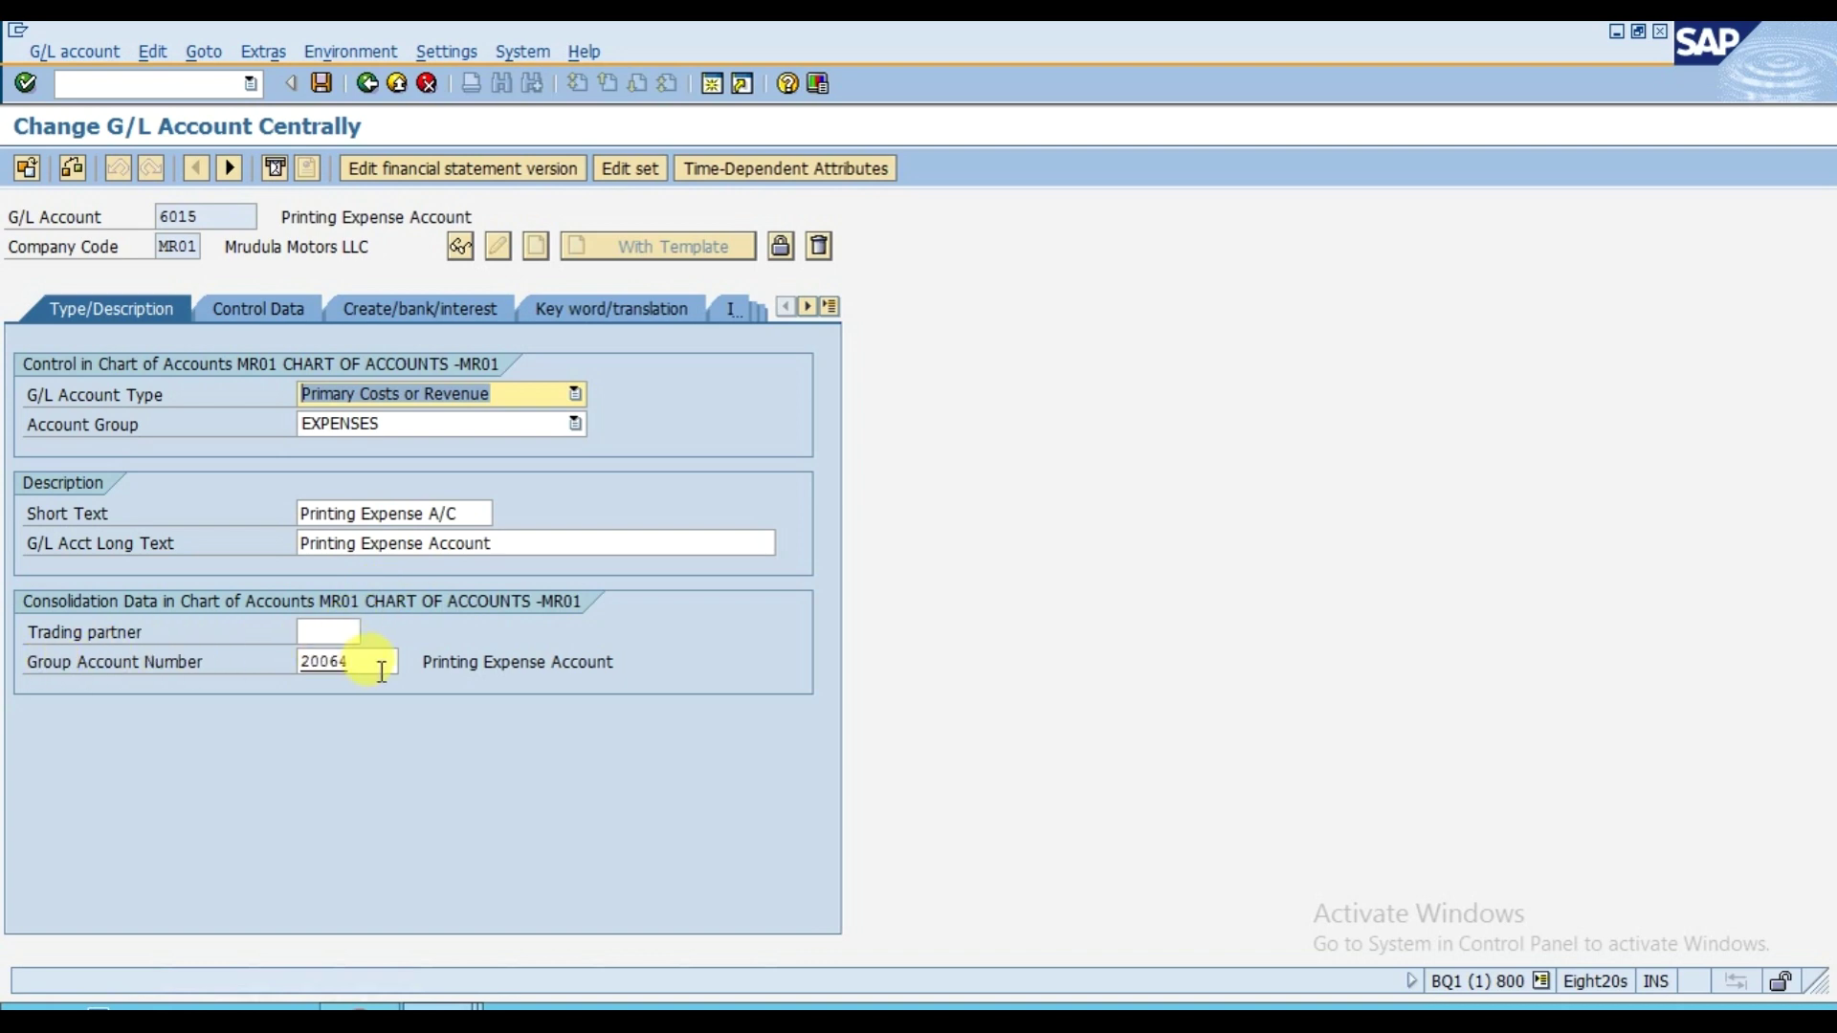
click(280, 311)
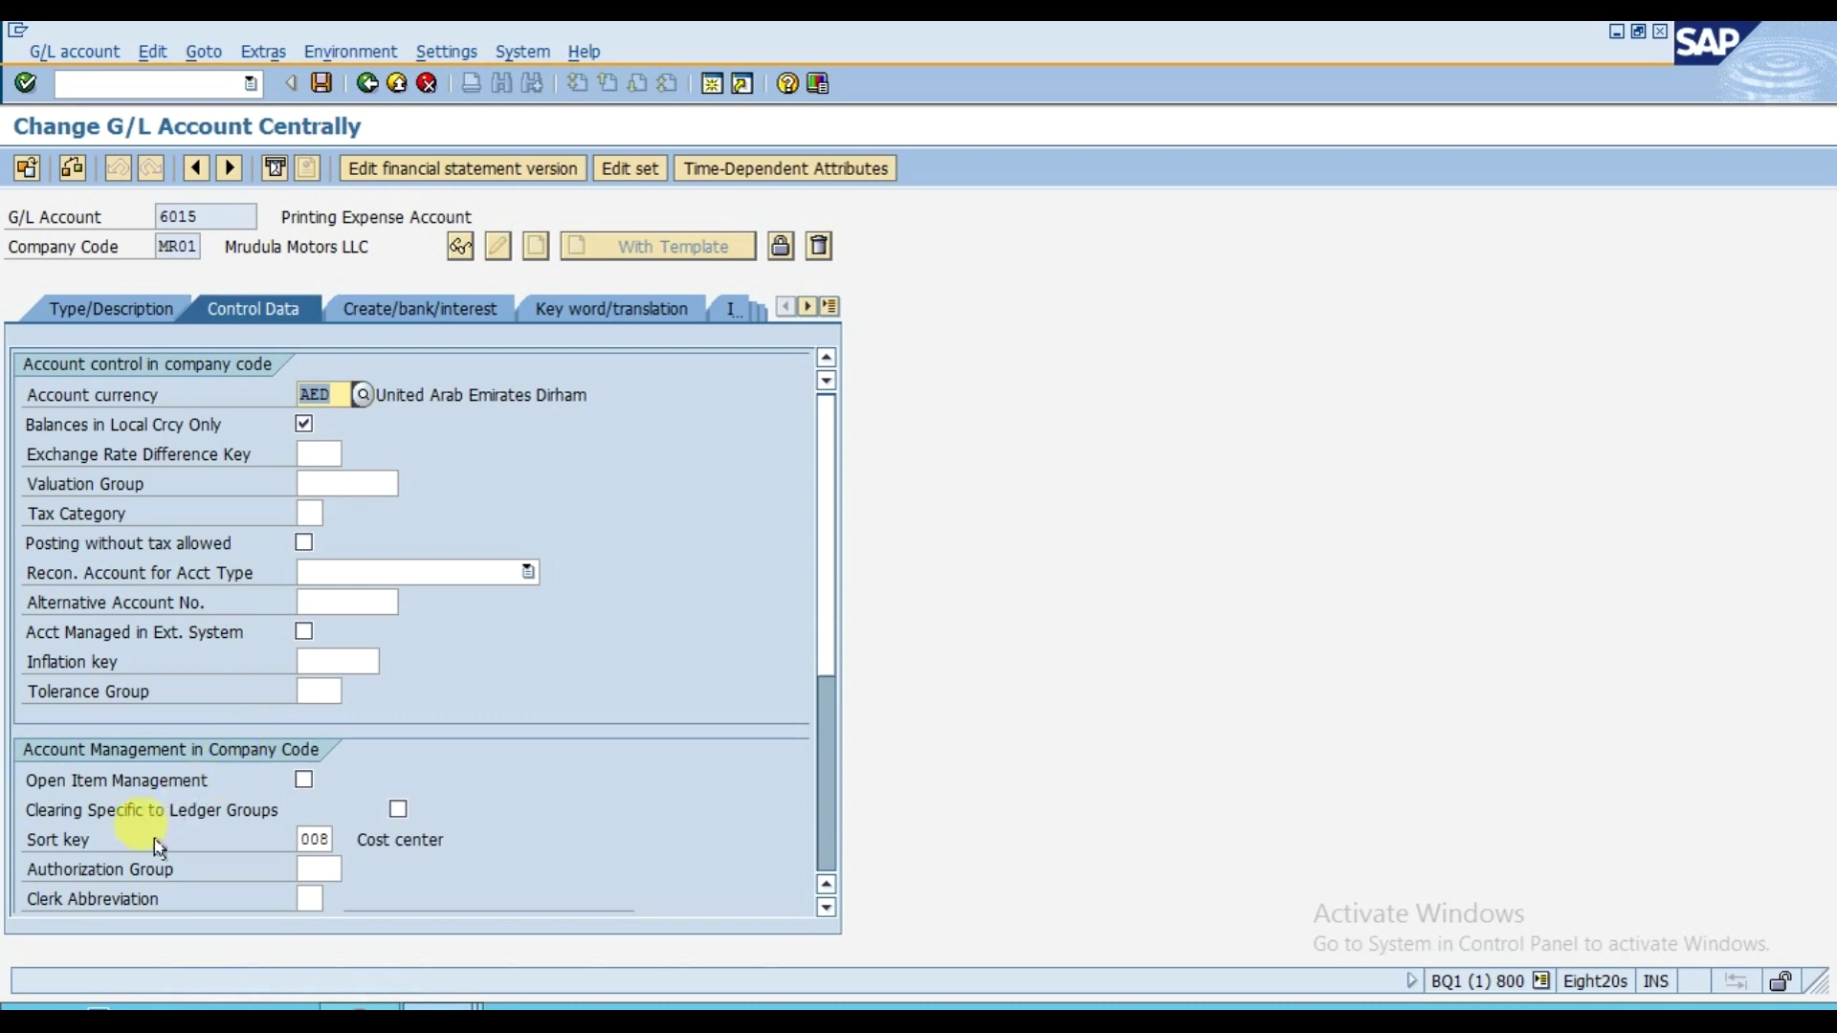
scroll(236, 847, down, 2)
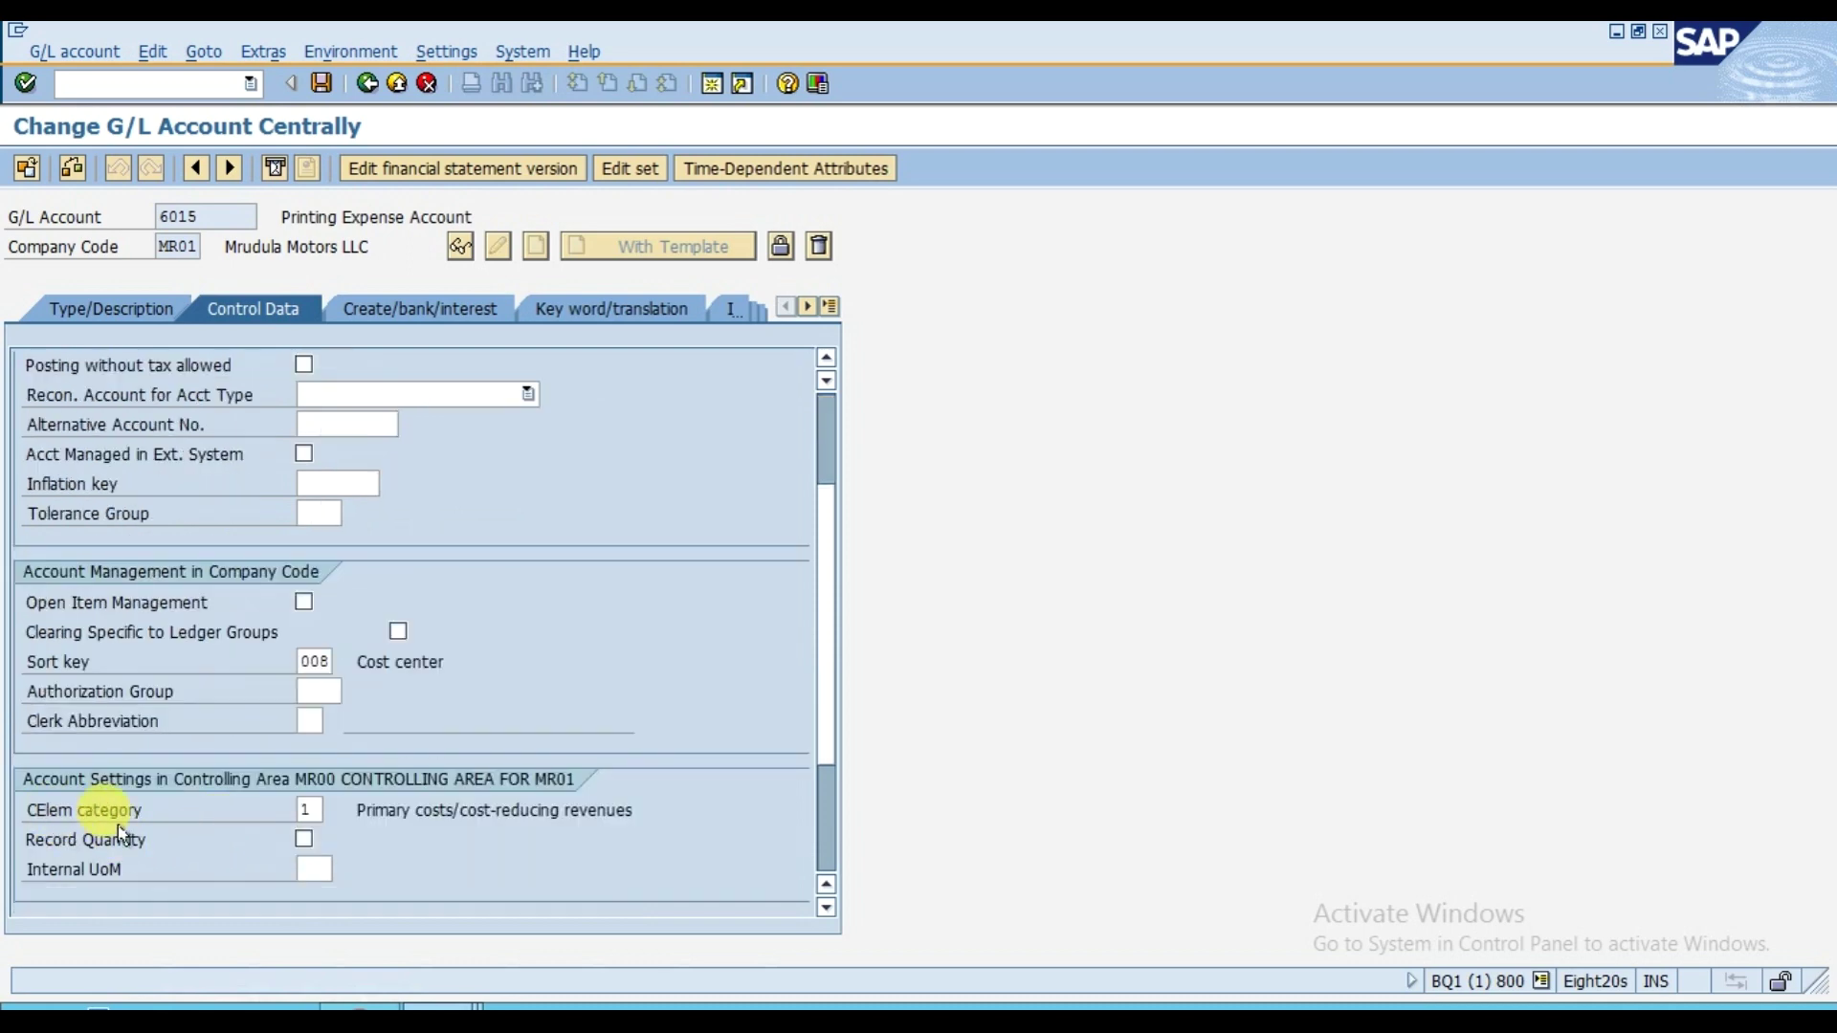
click(404, 311)
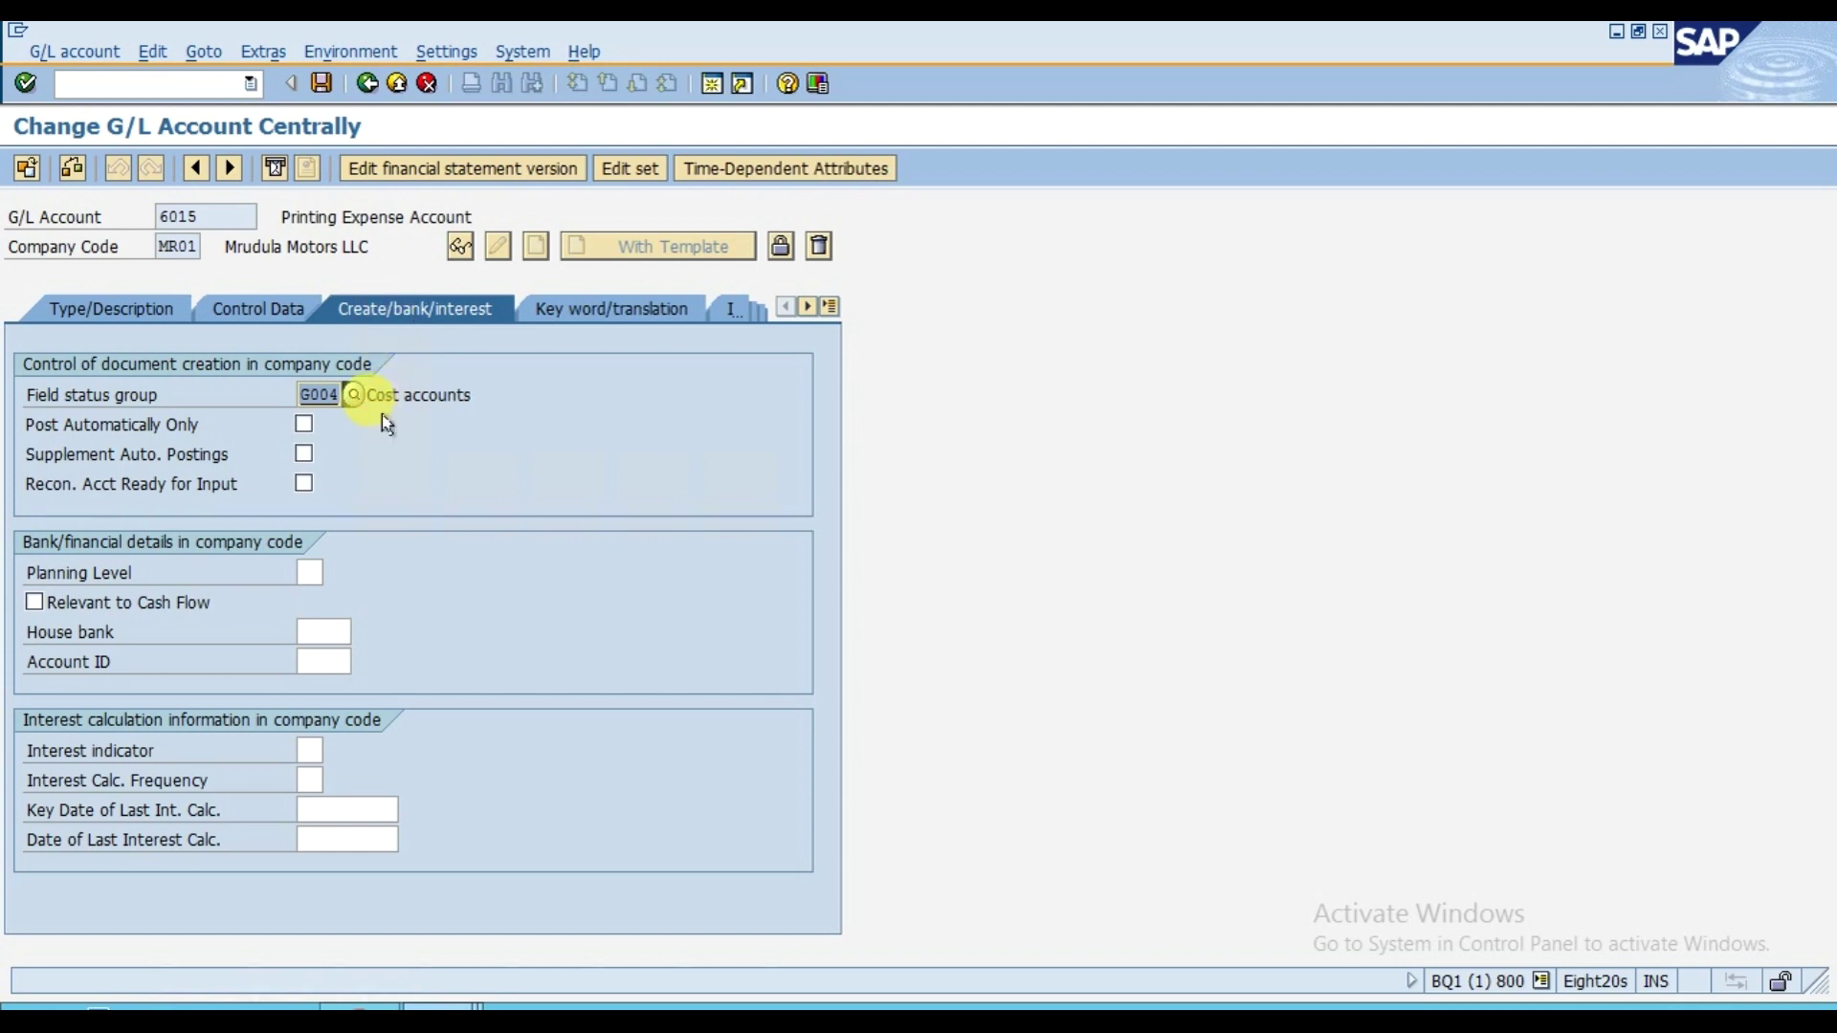